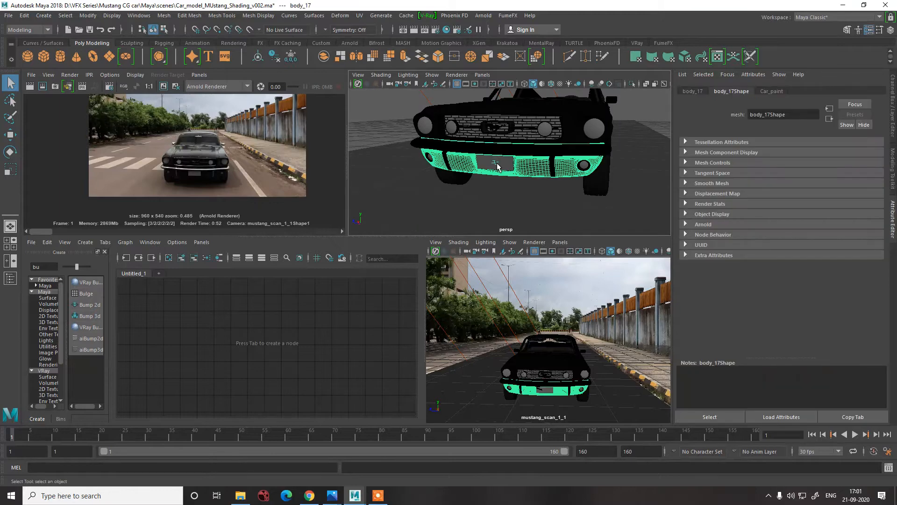
# Select the number plate on the front bumper and assign an existing scene material to it.
pyautogui.keyDown('alt'); pyautogui.moveTo(469, 193); pyautogui.dragTo(402, 183); pyautogui.keyUp('alt')
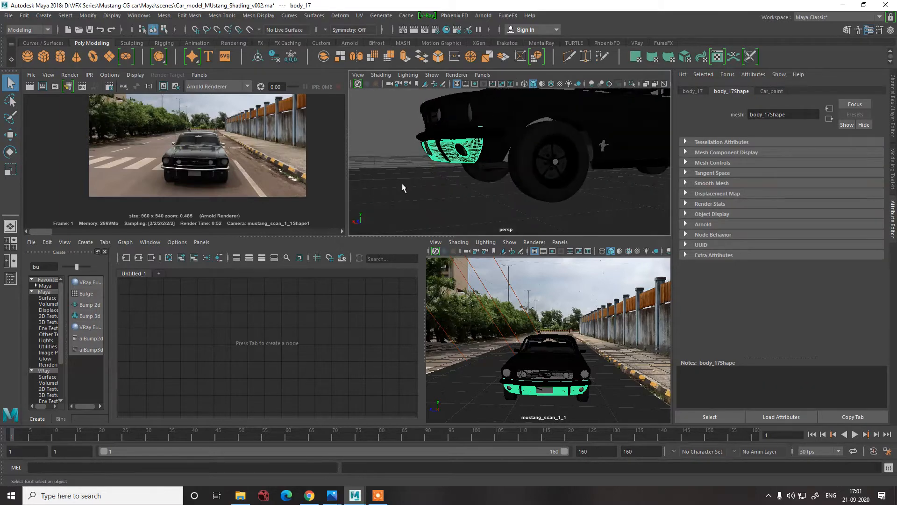
pyautogui.click(403, 183)
pyautogui.click(429, 150)
pyautogui.scroll(5, 422, 153)
pyautogui.scroll(-4, 424, 156)
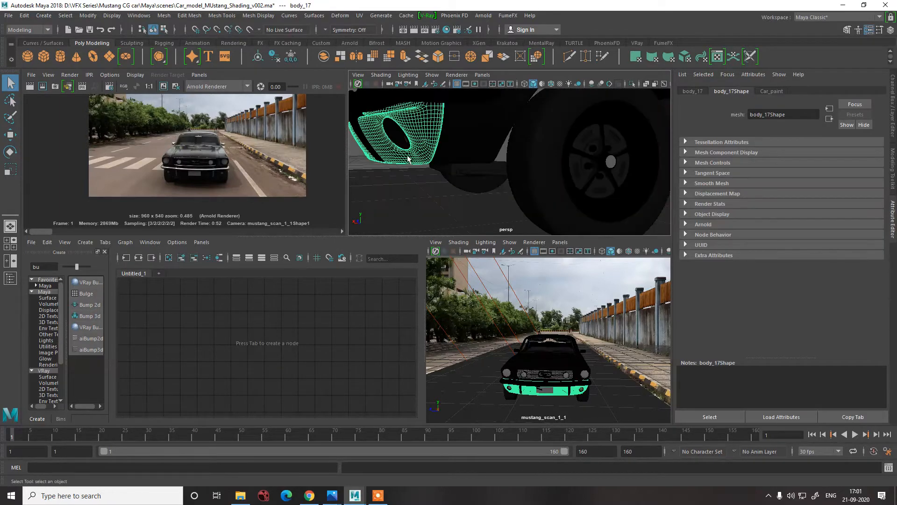
pyautogui.click(391, 142)
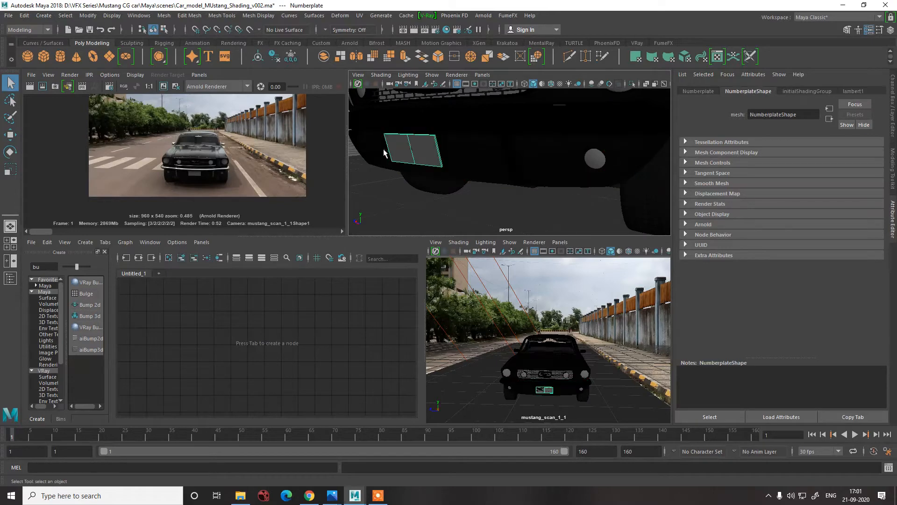
pyautogui.moveTo(394, 139); pyautogui.dragTo(482, 382, button='right')
# Frame the car's front and examine the number plate, bumper and hood from several angles.
pyautogui.click(411, 189)
pyautogui.press('f')
pyautogui.scroll(2, 422, 200)
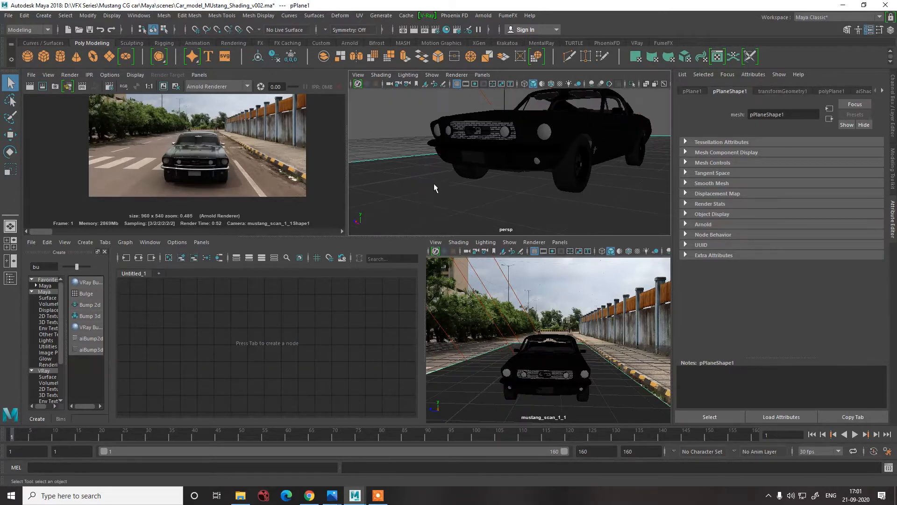
pyautogui.click(477, 163)
pyautogui.scroll(4, 490, 199)
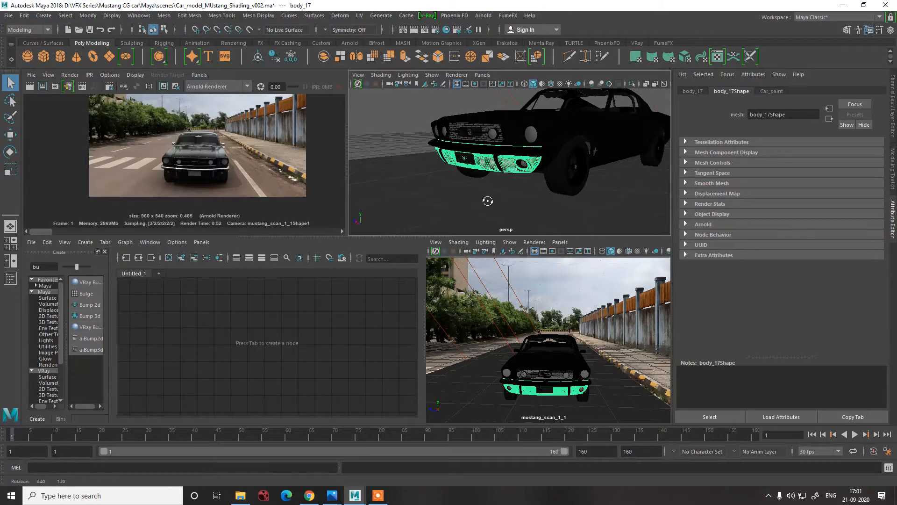
pyautogui.click(391, 127)
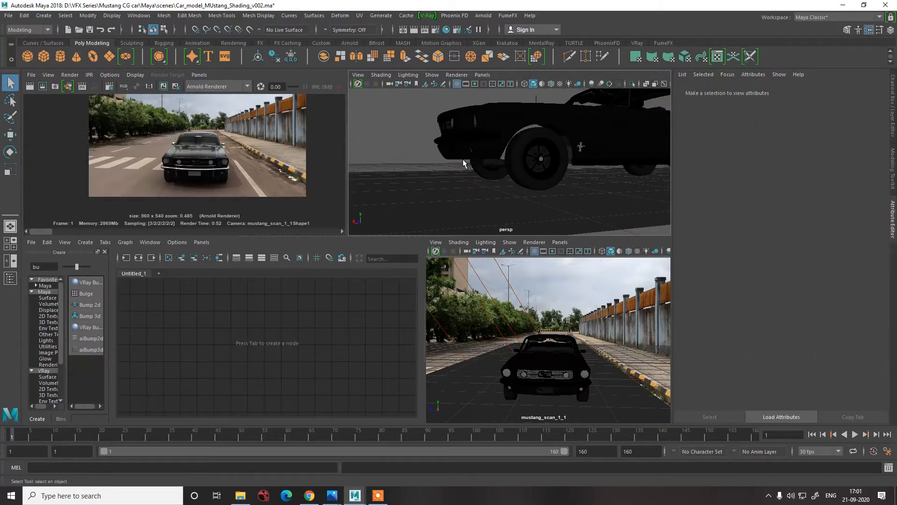
pyautogui.keyDown('alt'); pyautogui.moveTo(465, 162); pyautogui.dragTo(501, 194); pyautogui.keyUp('alt')
pyautogui.click(499, 159)
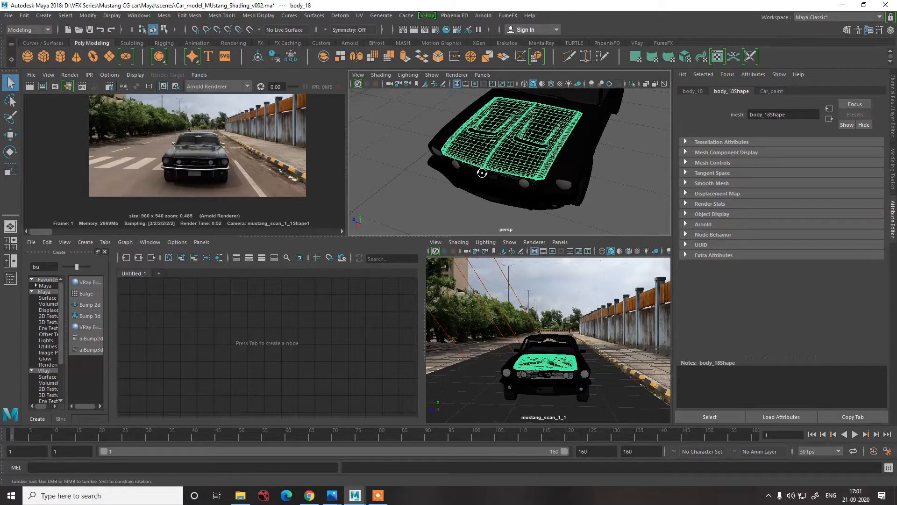
pyautogui.keyDown('alt'); pyautogui.moveTo(492, 160); pyautogui.dragTo(481, 165); pyautogui.keyUp('alt')
# Select all the front headlight and fog-lamp glass meshes together for moving.
pyautogui.click(517, 154)
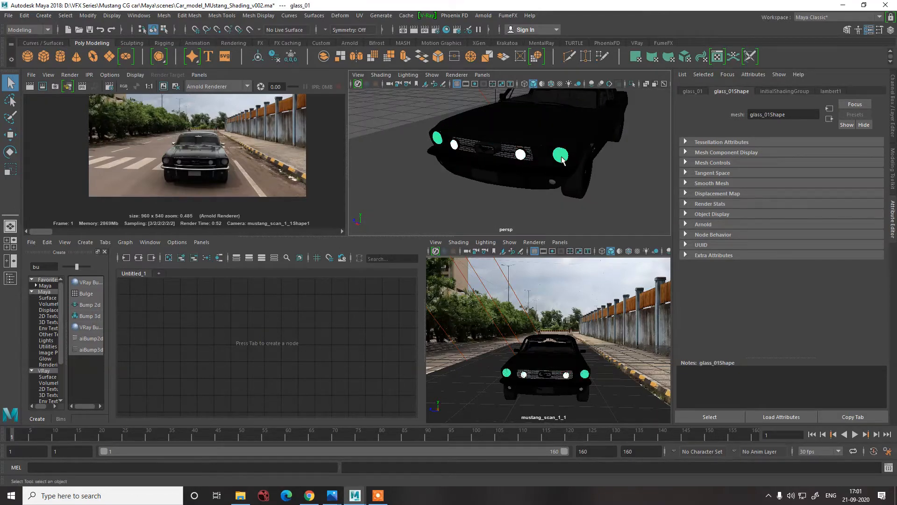
pyautogui.press('w')
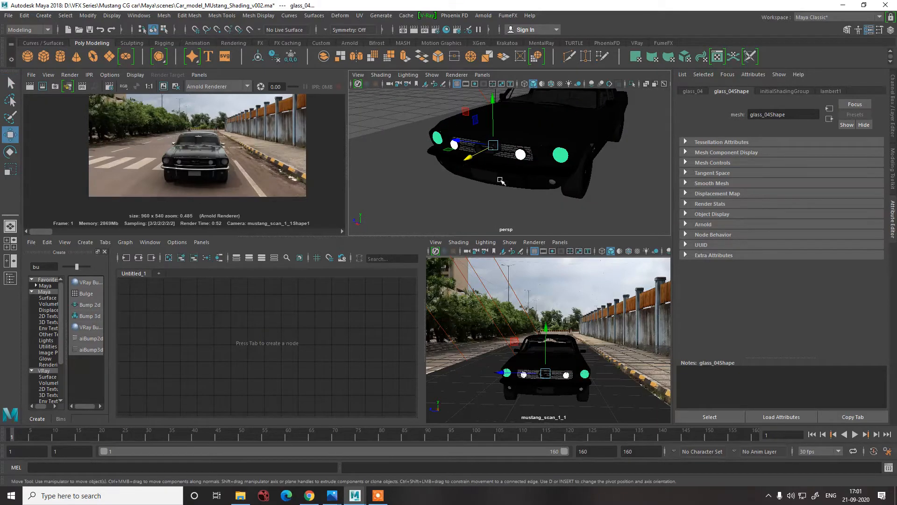
pyautogui.keyDown('alt'); pyautogui.moveTo(501, 181); pyautogui.dragTo(542, 177); pyautogui.keyUp('alt')
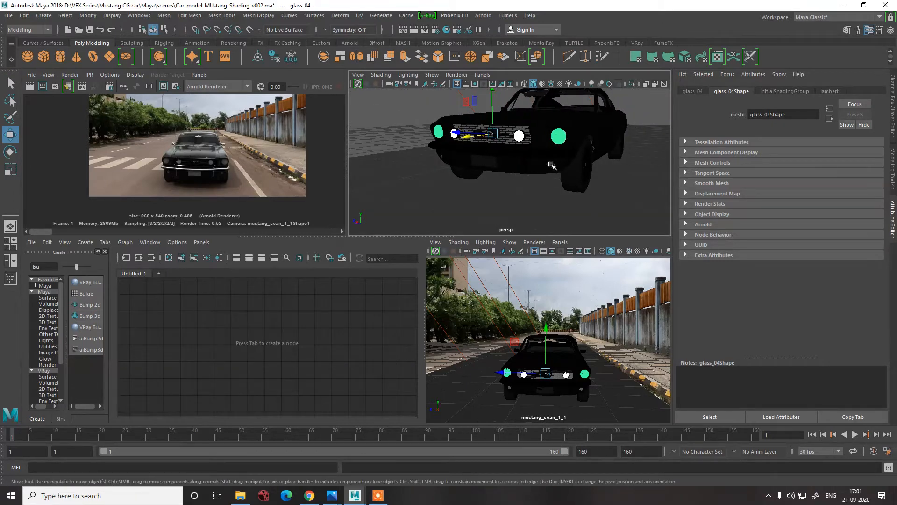
pyautogui.click(551, 165)
pyautogui.keyDown('alt'); pyautogui.moveTo(484, 181); pyautogui.dragTo(507, 179); pyautogui.keyUp('alt')
pyautogui.hotkey('ctrl', 'z')
pyautogui.hotkey('ctrl', 'z')
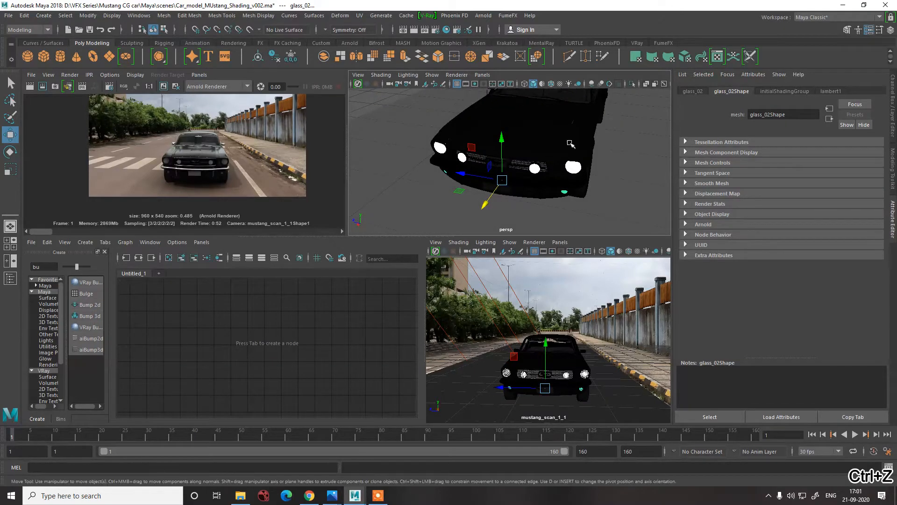
# Freeze the transformations of the selected light glasses and move them out in front of the car to Translate Z 0.721.
pyautogui.hotkey('ctrl', 'a')
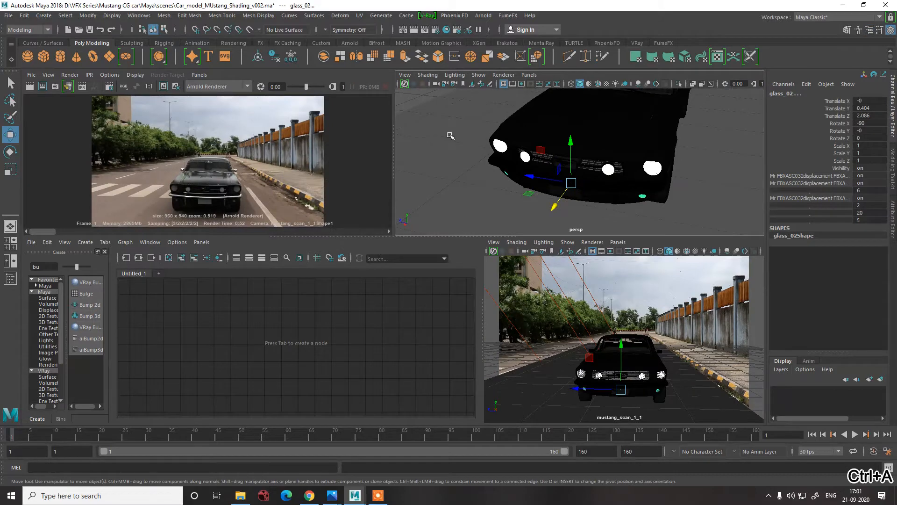
pyautogui.click(66, 16)
pyautogui.moveTo(88, 15)
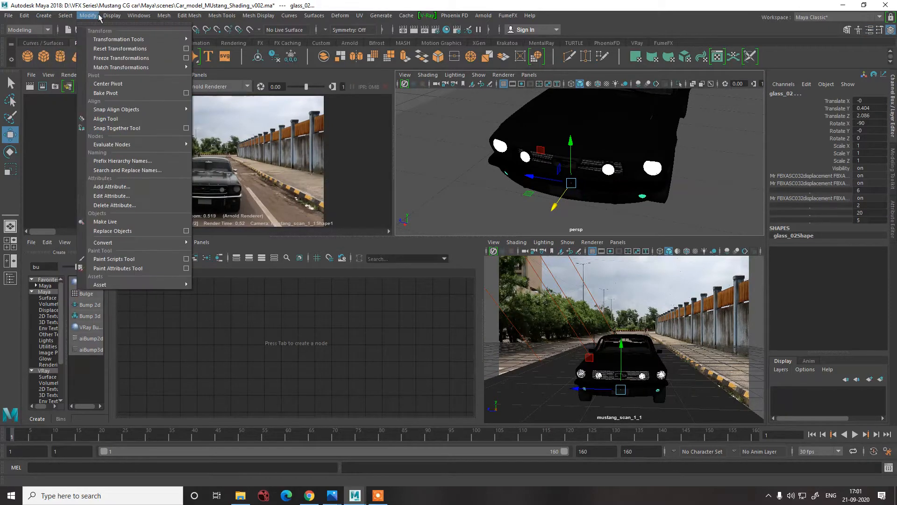
pyautogui.click(107, 57)
pyautogui.keyDown('alt'); pyautogui.moveTo(624, 151); pyautogui.dragTo(444, 150); pyautogui.keyUp('alt')
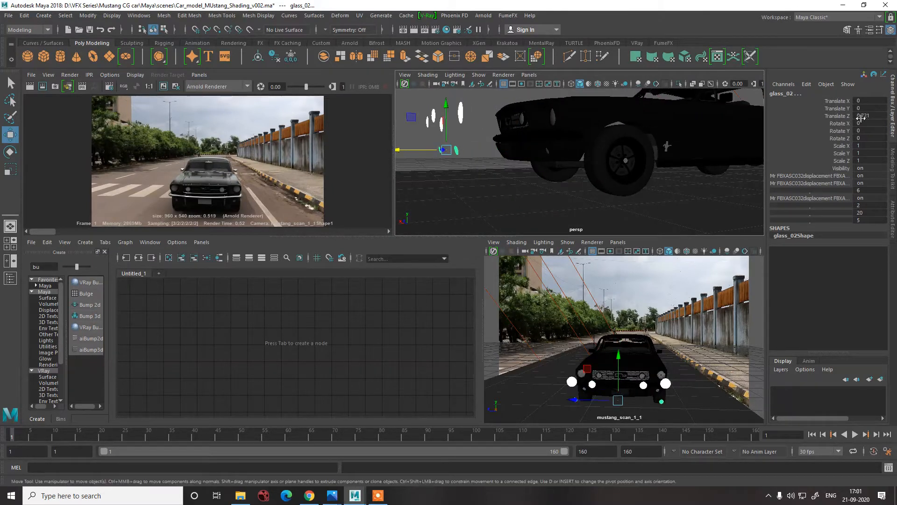
# Select the headlight and fog-lamp lamp meshes behind the glasses and try moving them out in front of the car.
pyautogui.moveTo(548, 157)
pyautogui.keyDown('alt'); pyautogui.mouseDown()
pyautogui.moveTo(585, 171)
pyautogui.moveTo(514, 140)
pyautogui.moveTo(521, 159)
pyautogui.moveTo(537, 159)
pyautogui.mouseUp(); pyautogui.keyUp('alt')
pyautogui.click(542, 139)
pyautogui.click(513, 135)
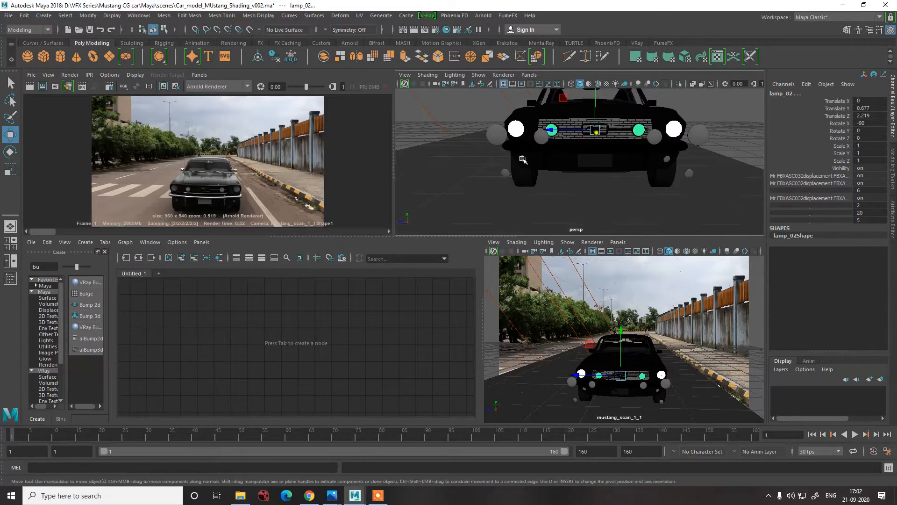
pyautogui.click(523, 159)
pyautogui.moveTo(595, 176)
pyautogui.keyDown('alt'); pyautogui.mouseDown()
pyautogui.moveTo(526, 182)
pyautogui.moveTo(483, 211)
pyautogui.moveTo(537, 179)
pyautogui.moveTo(590, 176)
pyautogui.mouseUp(); pyautogui.keyUp('alt')
# Inspect the fog-lamp rim and the chrome parts inside it, including the material on the chrome mesh.
pyautogui.click(564, 159)
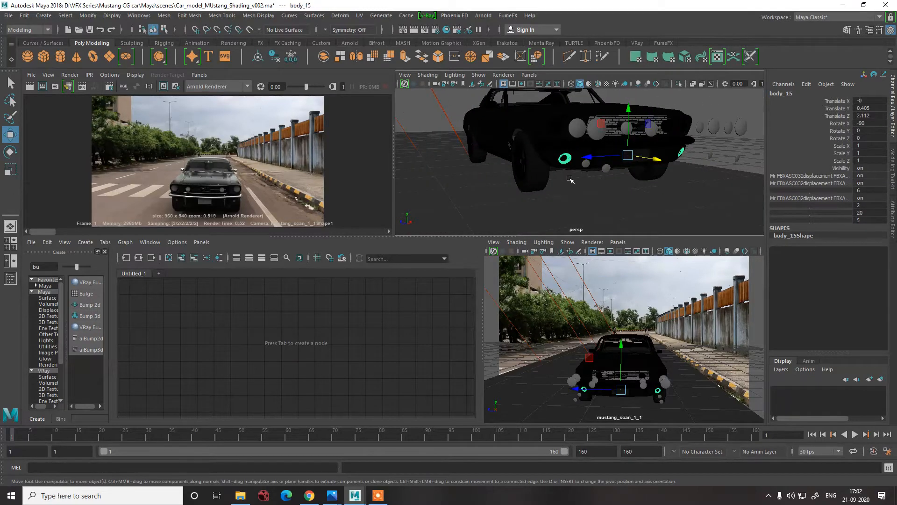
pyautogui.scroll(3, 565, 160)
pyautogui.click(543, 157)
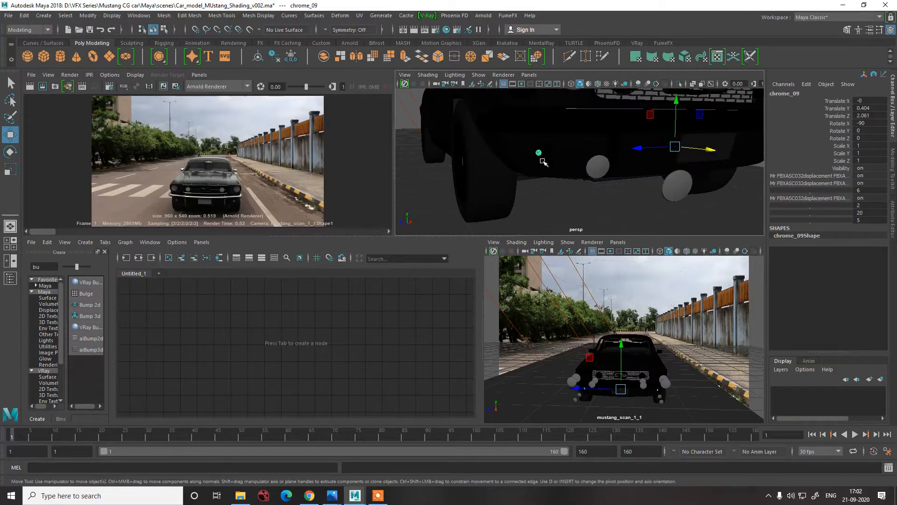
pyautogui.click(544, 155)
pyautogui.keyDown('alt'); pyautogui.moveTo(544, 158); pyautogui.dragTo(559, 172); pyautogui.keyUp('alt')
pyautogui.hotkey('ctrl', 'a')
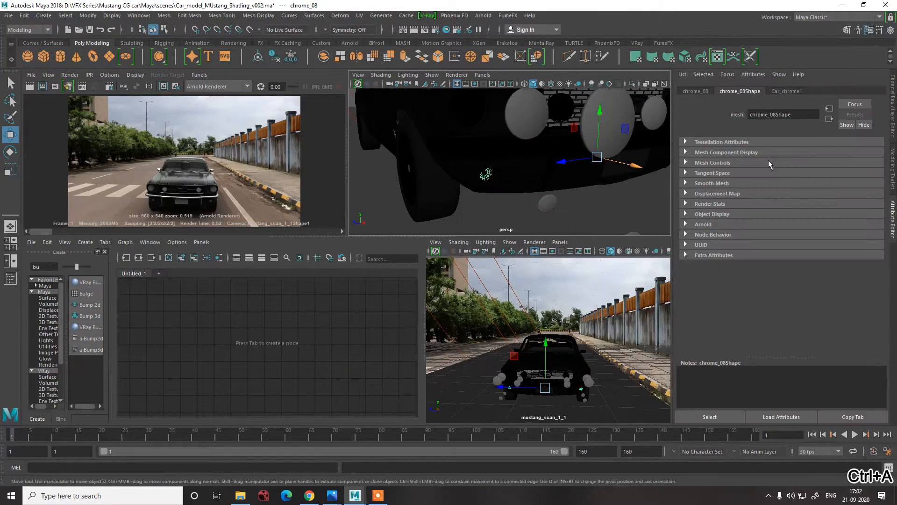
pyautogui.hotkey('ctrl', 'a')
# Undo the latest part selections and the lamp meshes' move, going back to the selected lamps.
pyautogui.keyDown('alt'); pyautogui.moveTo(526, 203); pyautogui.dragTo(525, 176); pyautogui.keyUp('alt')
pyautogui.hotkey('ctrl', 'z')
pyautogui.hotkey('ctrl', 'z')
pyautogui.hotkey('ctrl', 'z')
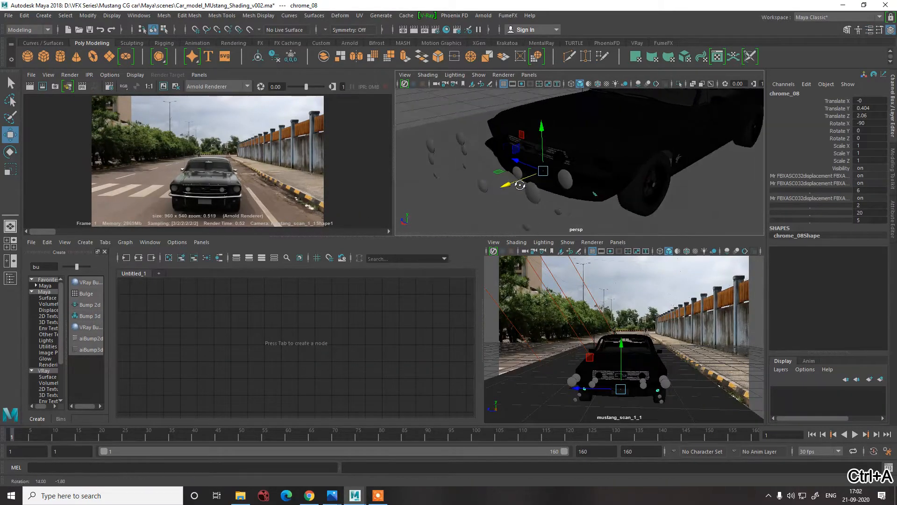
pyautogui.hotkey('ctrl', 'z')
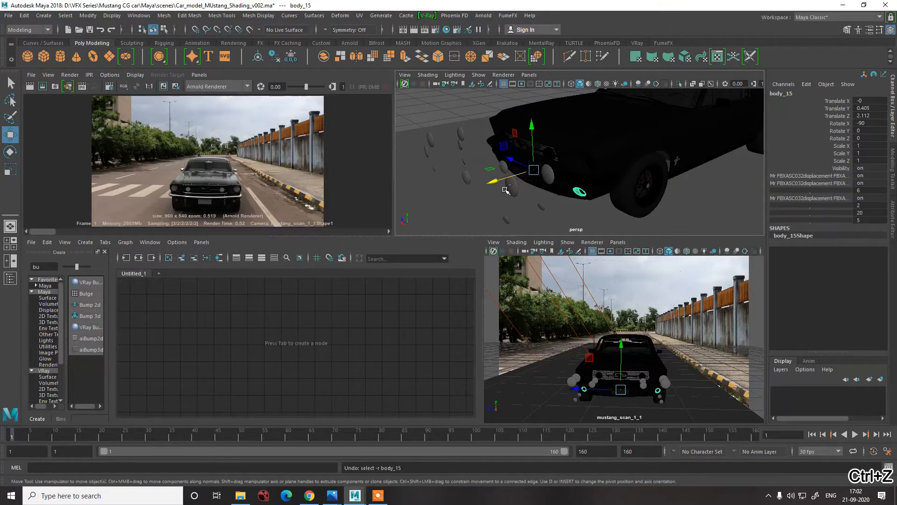
pyautogui.hotkey('ctrl', 'z')
pyautogui.hotkey('ctrl', 'z')
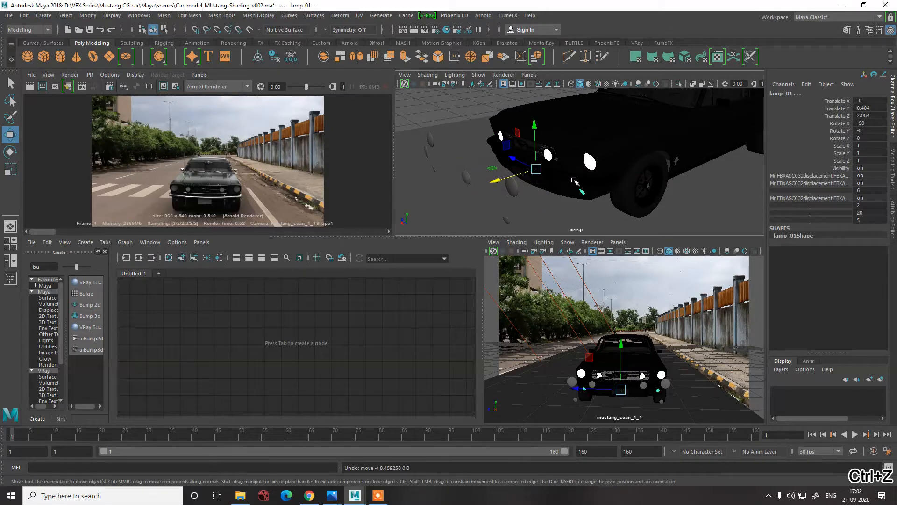
pyautogui.hotkey('ctrl', 'z')
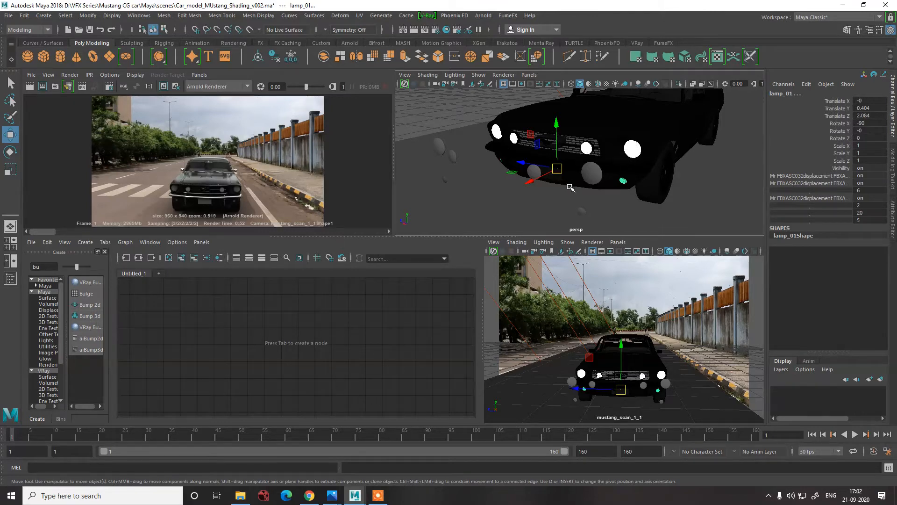
# Freeze the transformations of the selected headlight and fog-lamp lamp meshes.
pyautogui.keyDown('alt'); pyautogui.moveTo(498, 147); pyautogui.dragTo(471, 165); pyautogui.keyUp('alt')
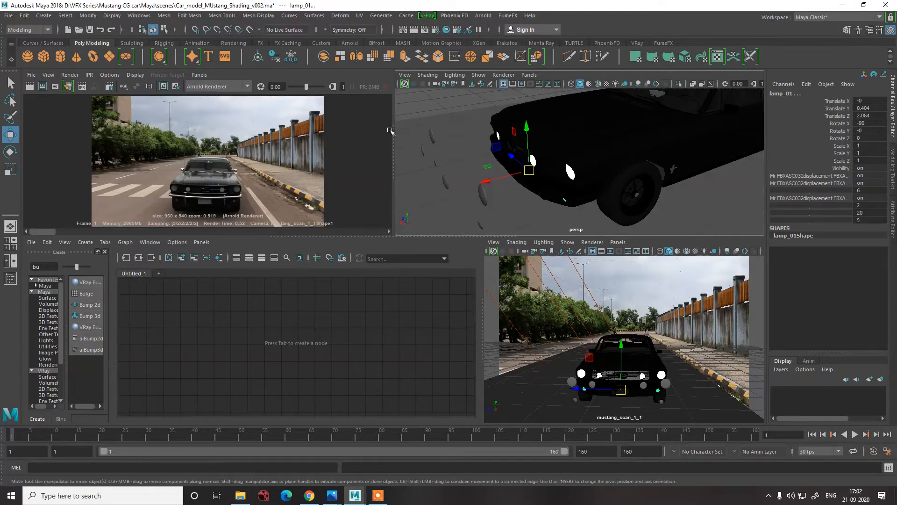
pyautogui.click(88, 15)
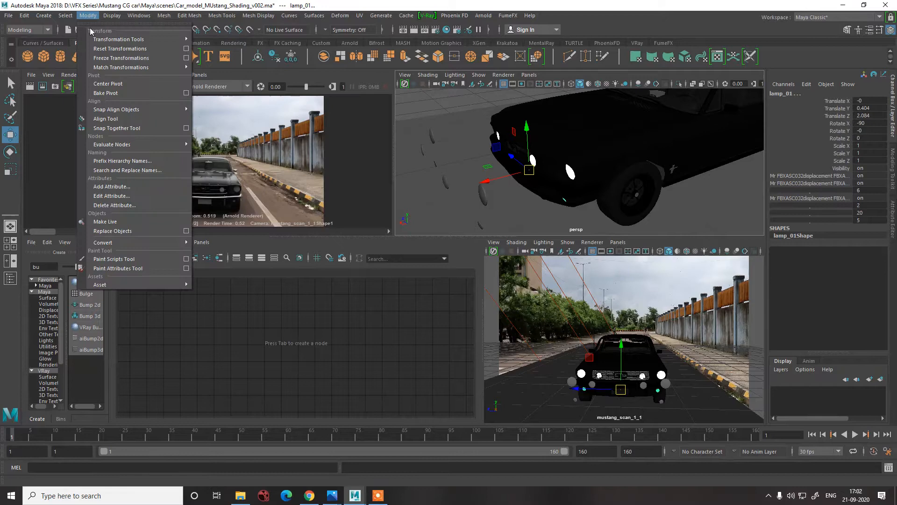
pyautogui.click(113, 57)
# Select the light glasses floating in front of the car and assign them a new Phong material.
pyautogui.click(427, 119)
pyautogui.keyDown('alt'); pyautogui.moveTo(501, 158); pyautogui.dragTo(411, 141); pyautogui.keyUp('alt')
pyautogui.click(427, 134)
pyautogui.moveTo(471, 101); pyautogui.dragTo(468, 160)
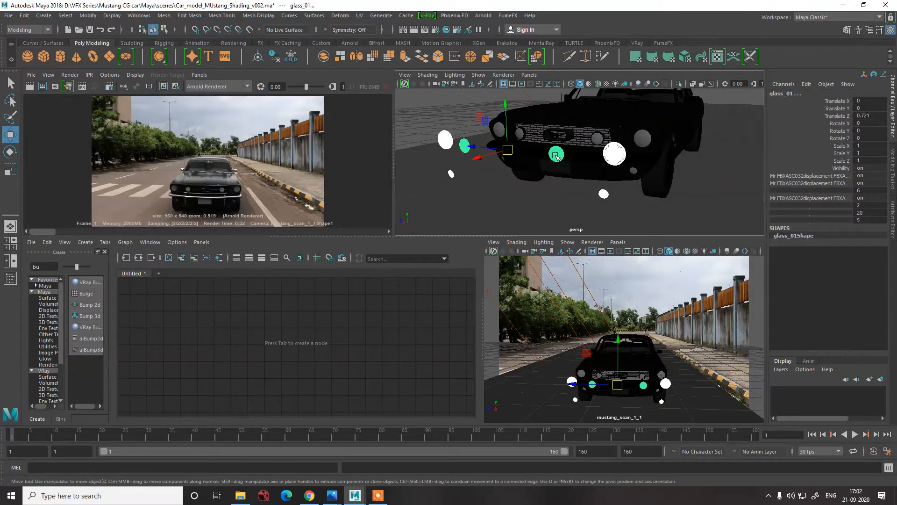
pyautogui.moveTo(556, 157); pyautogui.dragTo(561, 399, button='right')
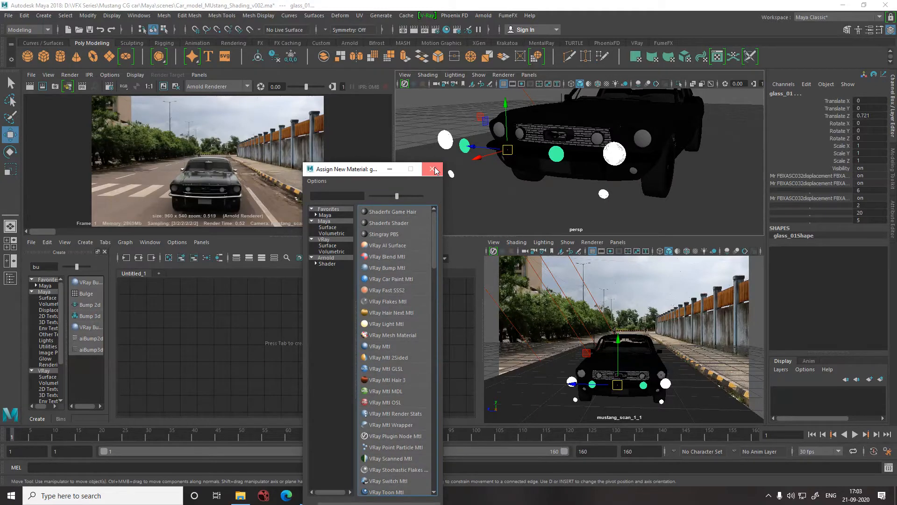
pyautogui.scroll(-4, 396, 338)
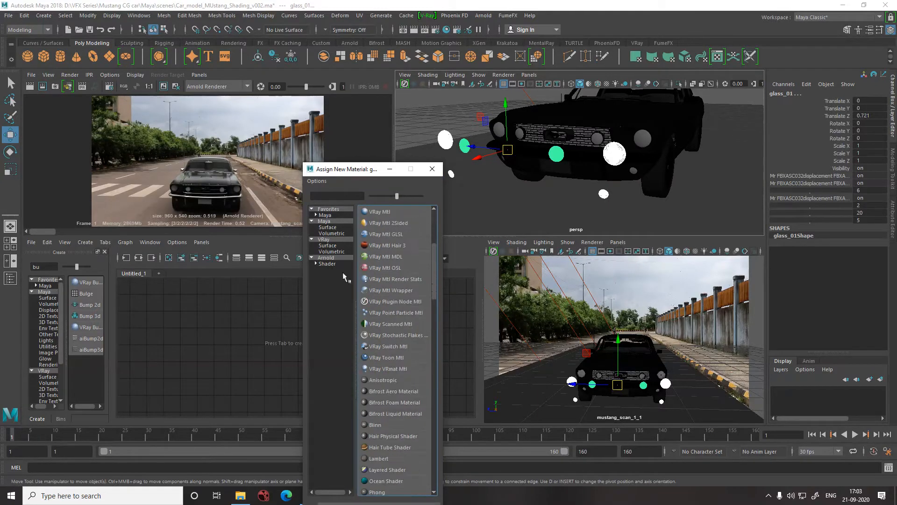
pyautogui.click(330, 228)
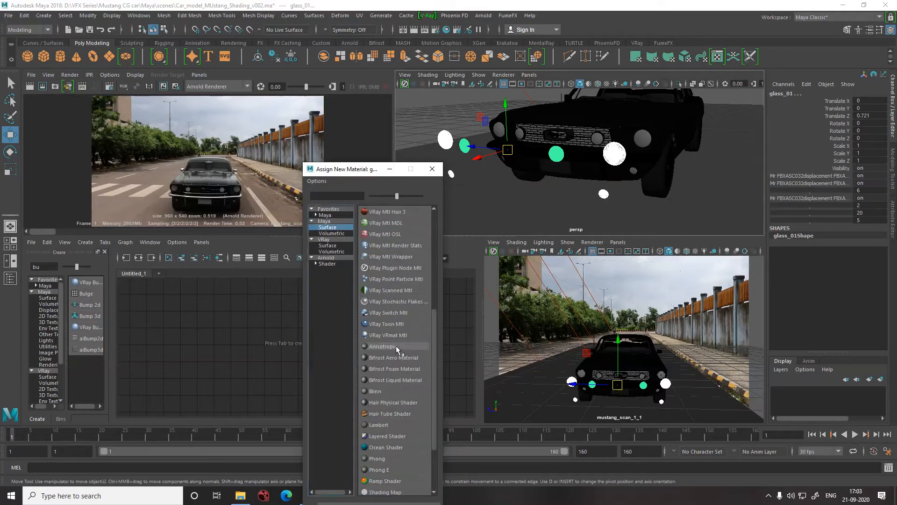
pyautogui.scroll(-2, 396, 345)
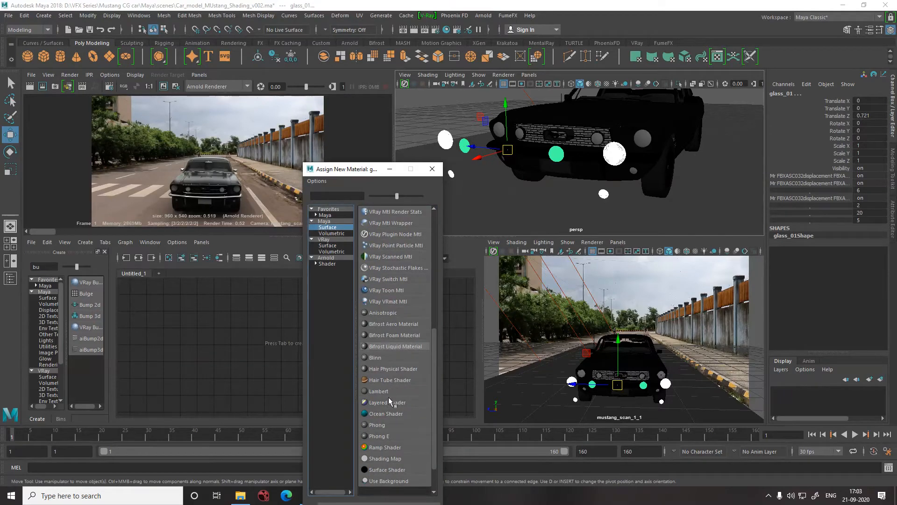
pyautogui.click(377, 425)
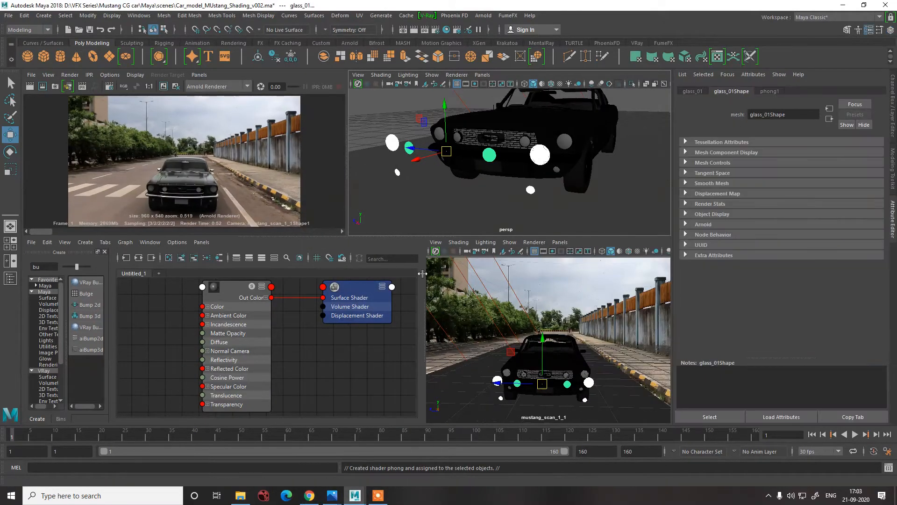
# Rename the new Phong material as Frontglass_HD and raise its transparency to full white.
pyautogui.click(777, 92)
pyautogui.doubleClick(785, 115)
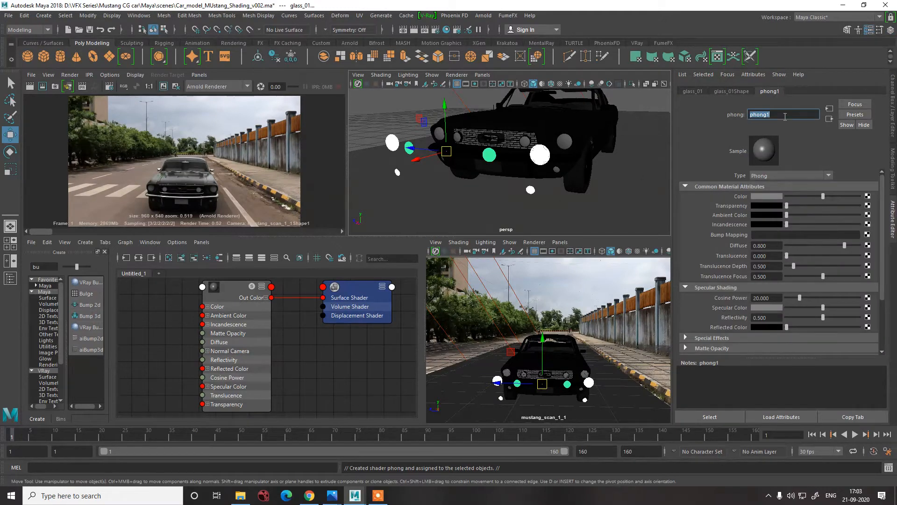
pyautogui.write('Frontglass_HD')
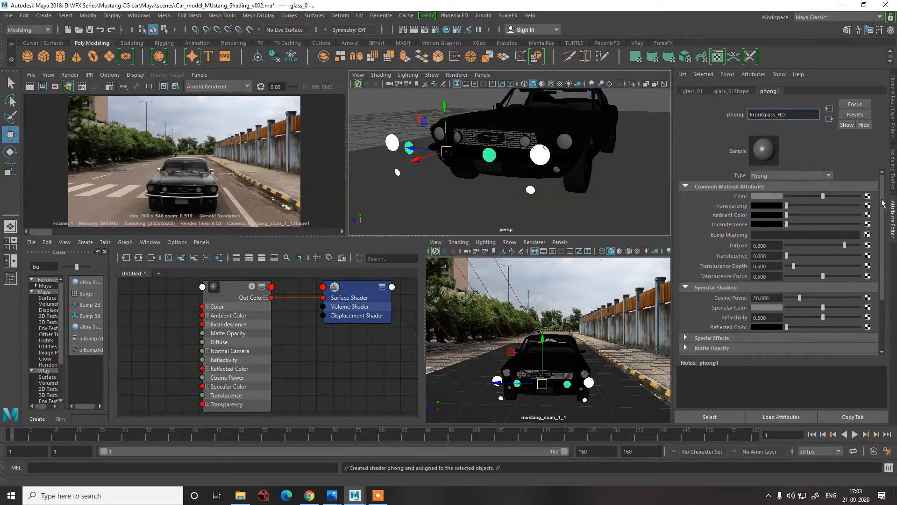
pyautogui.moveTo(841, 206); pyautogui.dragTo(862, 206)
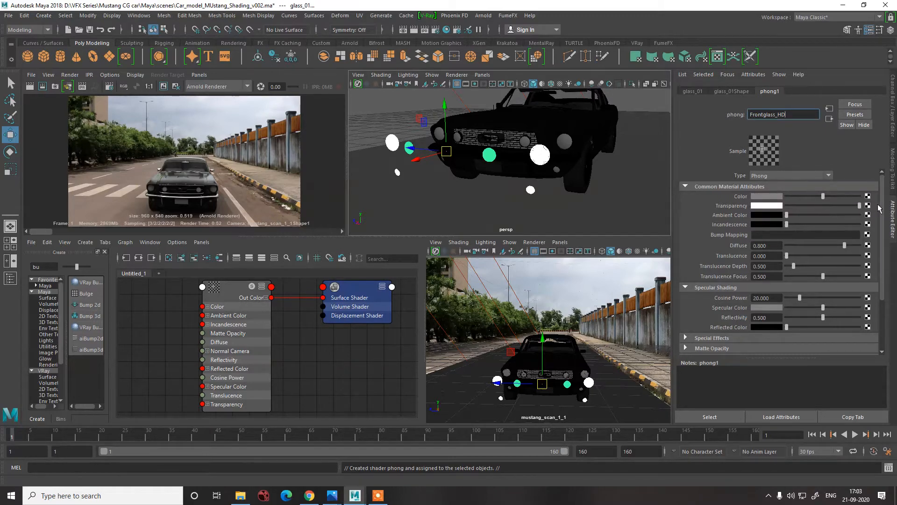
# Deselect the light glasses and inspect the front headlights up close.
pyautogui.keyDown('alt'); pyautogui.moveTo(402, 126); pyautogui.dragTo(406, 124); pyautogui.keyUp('alt')
pyautogui.click(383, 121)
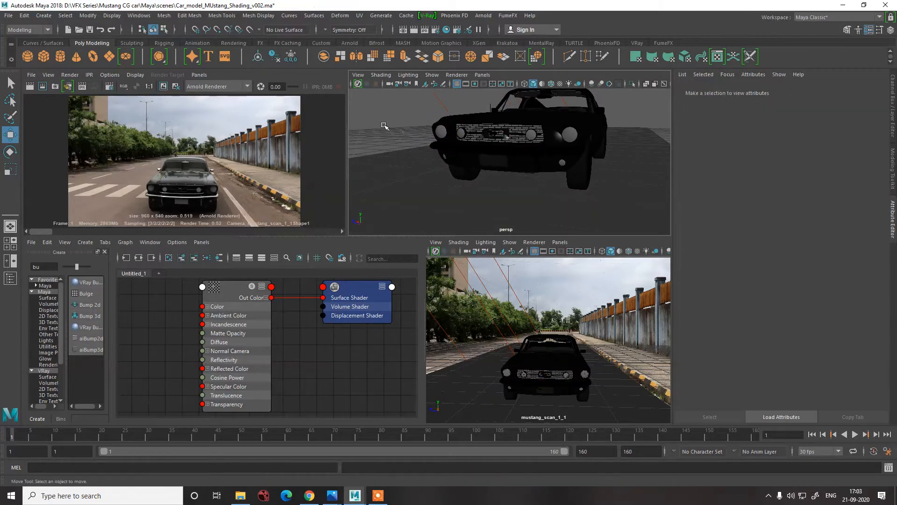
pyautogui.click(396, 136)
pyautogui.click(410, 113)
pyautogui.scroll(3, 402, 134)
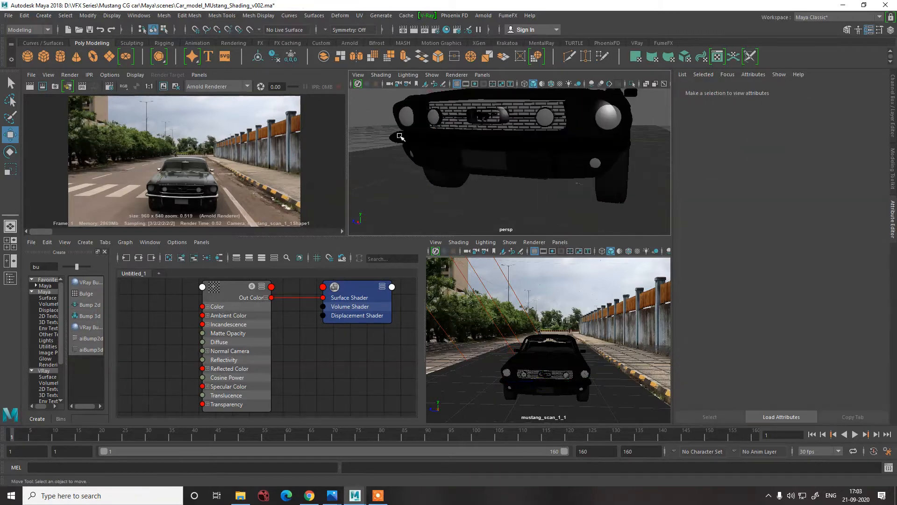
# Examine the floating transparent glass in front of the car with textured shading in the perspective view.
pyautogui.keyDown('alt'); pyautogui.moveTo(396, 135); pyautogui.dragTo(409, 136); pyautogui.keyUp('alt')
pyautogui.keyDown('alt'); pyautogui.moveTo(383, 128); pyautogui.dragTo(412, 128, button='middle'); pyautogui.keyUp('alt')
pyautogui.click(407, 120)
pyautogui.click(423, 101)
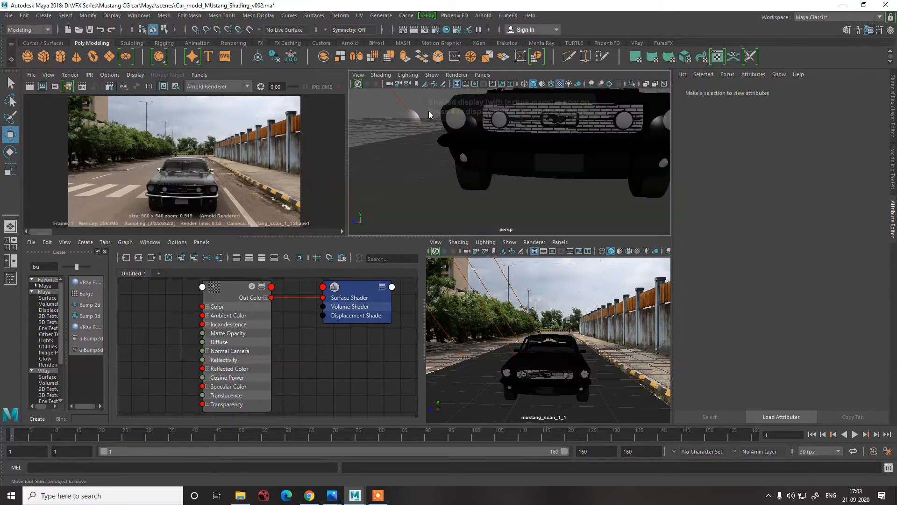
pyautogui.press('7')
pyautogui.press('6')
pyautogui.click(408, 125)
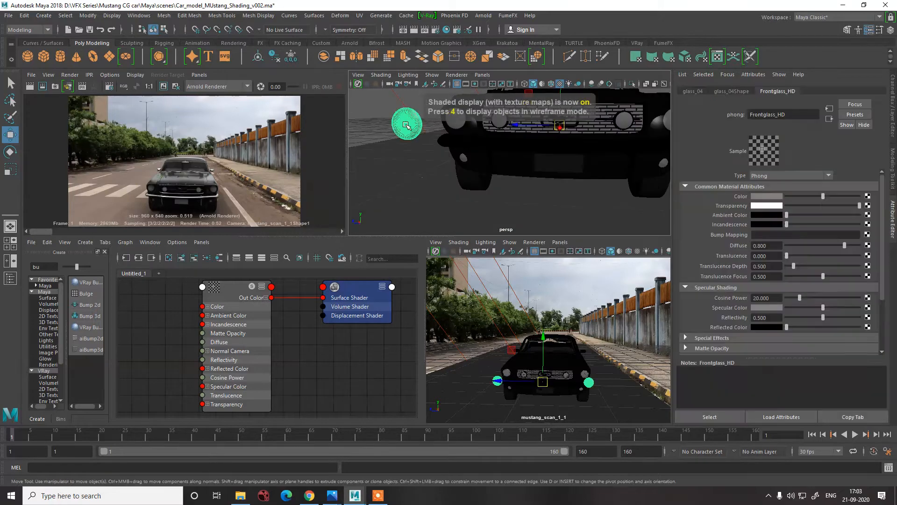
pyautogui.click(436, 150)
pyautogui.keyDown('alt'); pyautogui.moveTo(436, 151); pyautogui.dragTo(445, 159); pyautogui.keyUp('alt')
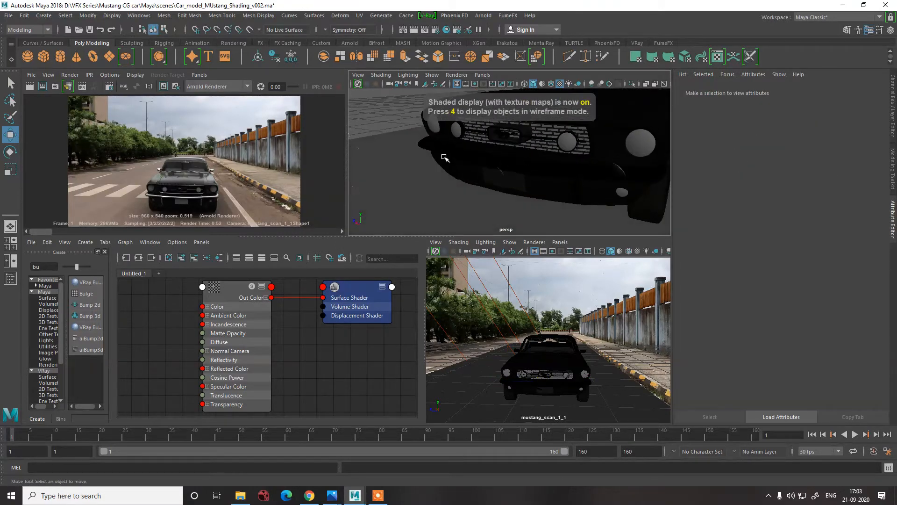
# Check the lamp meshes on the car's front by selecting the outer and inner headlight pairs.
pyautogui.click(429, 127)
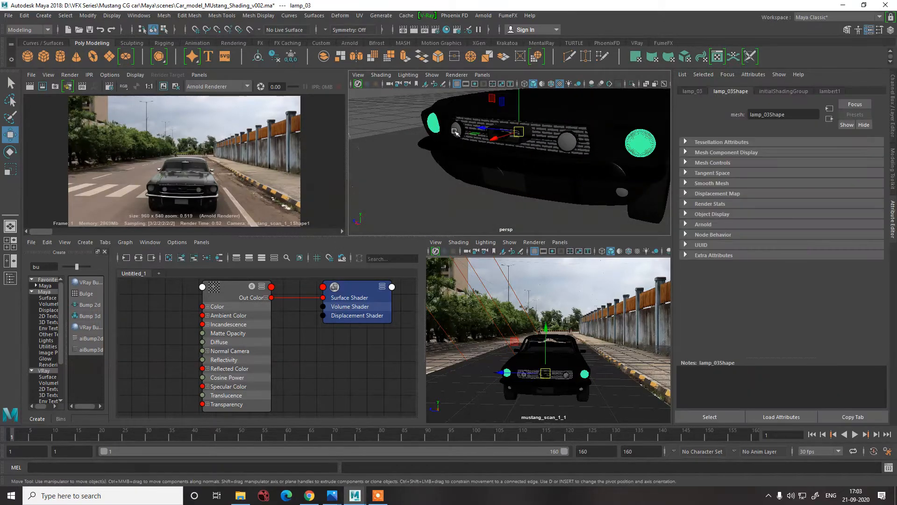
pyautogui.click(455, 131)
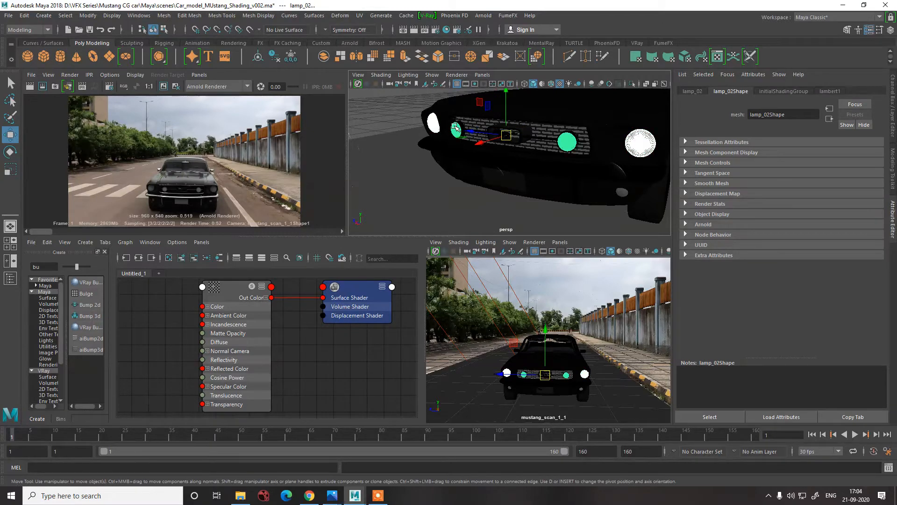
pyautogui.keyDown('alt'); pyautogui.moveTo(541, 156); pyautogui.dragTo(512, 190); pyautogui.keyUp('alt')
pyautogui.click(611, 183)
pyautogui.click(406, 104)
# Select the outer headlight lamps and assign them a new Phong material.
pyautogui.click(448, 123)
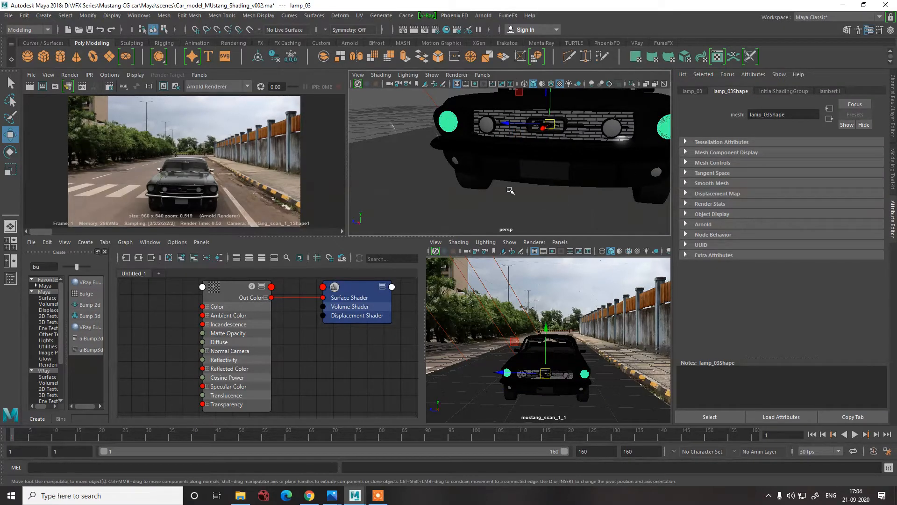
pyautogui.keyDown('alt'); pyautogui.moveTo(511, 191); pyautogui.dragTo(477, 194); pyautogui.keyUp('alt')
pyautogui.rightClick(615, 137)
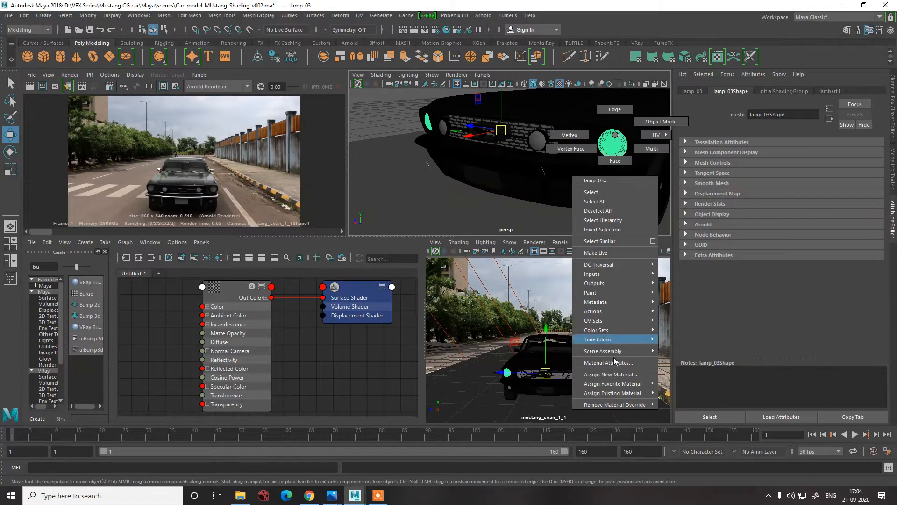
pyautogui.click(616, 378)
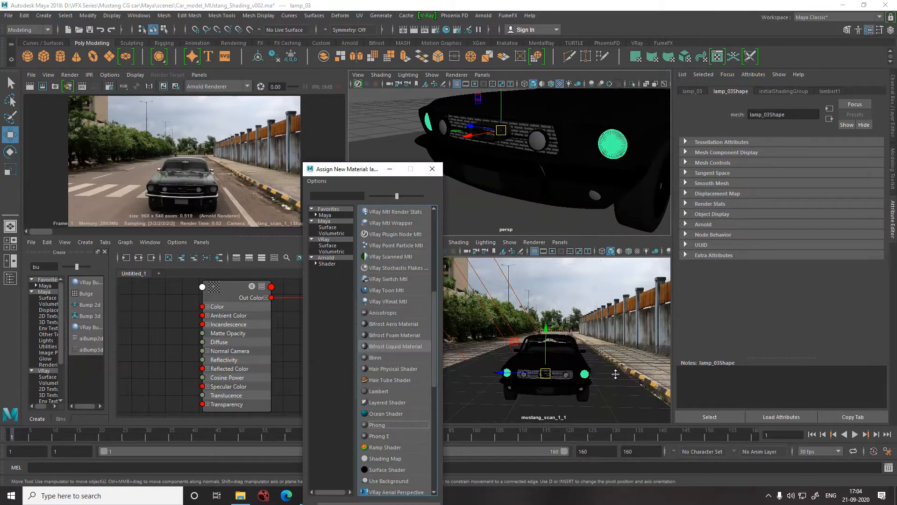
pyautogui.click(378, 424)
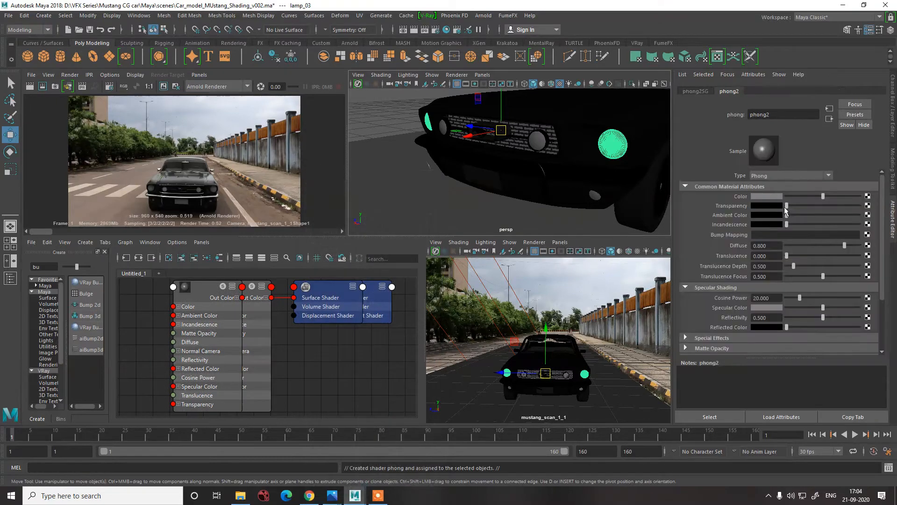
# Rename the outer headlights' Phong material as Glass_dist_Main and deselect the lamps.
pyautogui.doubleClick(783, 114)
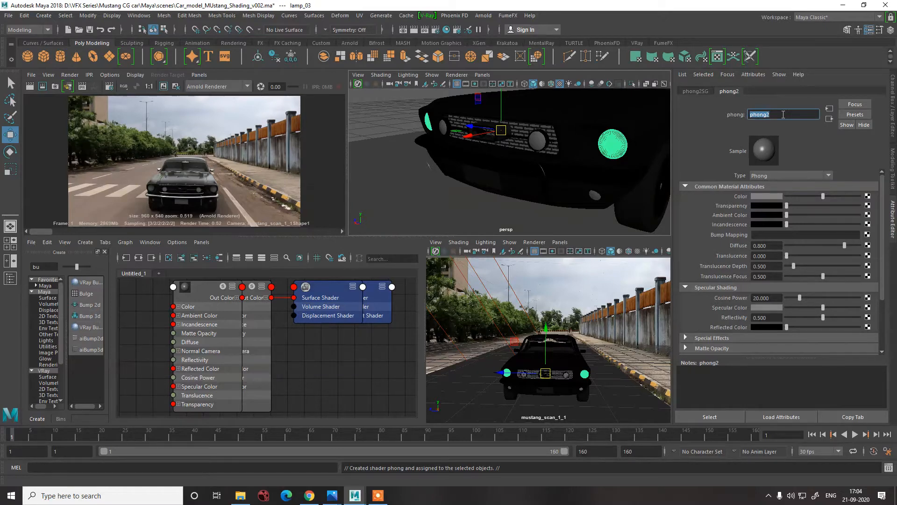
pyautogui.write('Glass_dist_Main')
pyautogui.click(363, 124)
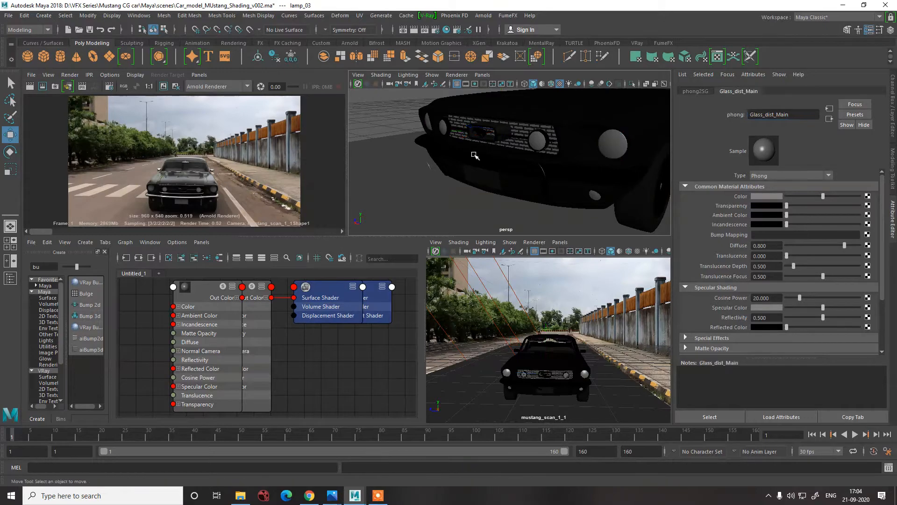
# Connect a File texture to the Color of Glass_dist_Main and load headlight.tx from the sourceimages folder.
pyautogui.click(613, 142)
pyautogui.click(770, 92)
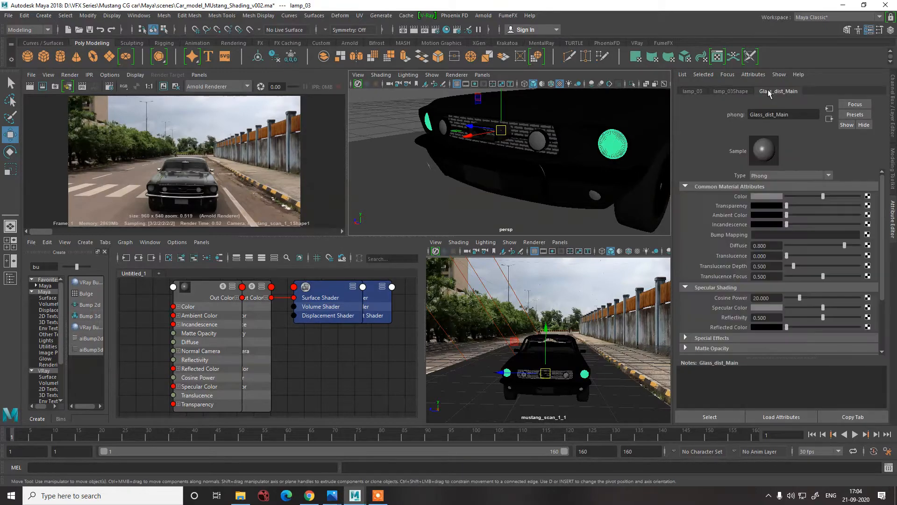
pyautogui.click(868, 196)
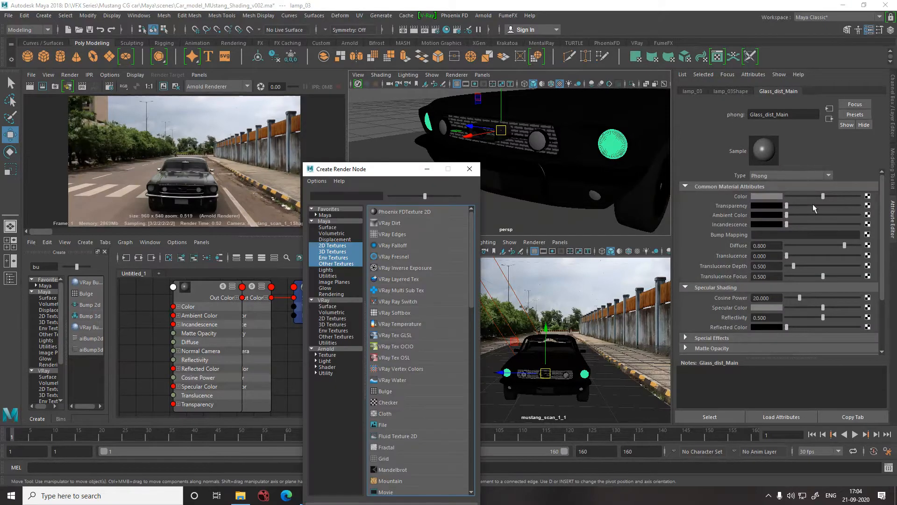
pyautogui.click(388, 426)
pyautogui.click(871, 218)
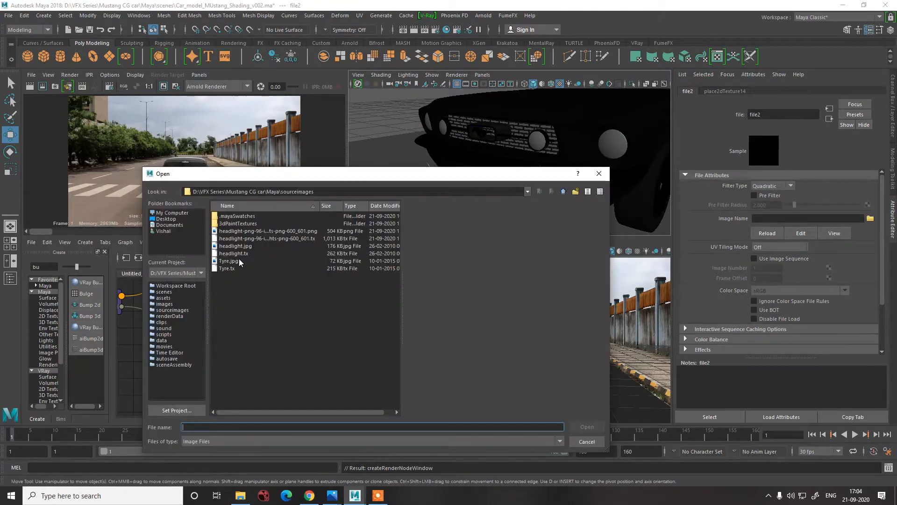
pyautogui.click(239, 254)
pyautogui.click(584, 427)
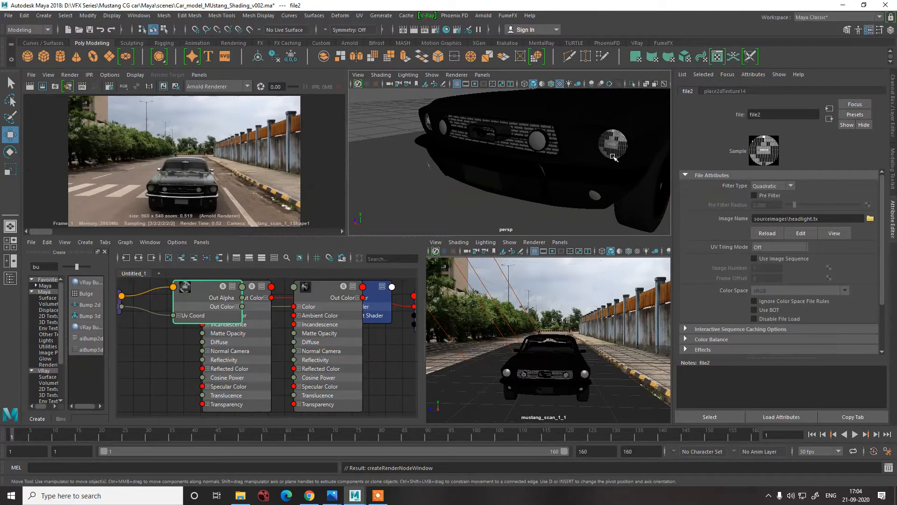
# Check how the headlight texture sits on the outer lamps and their UV layout in the UV Editor.
pyautogui.click(612, 155)
pyautogui.click(387, 114)
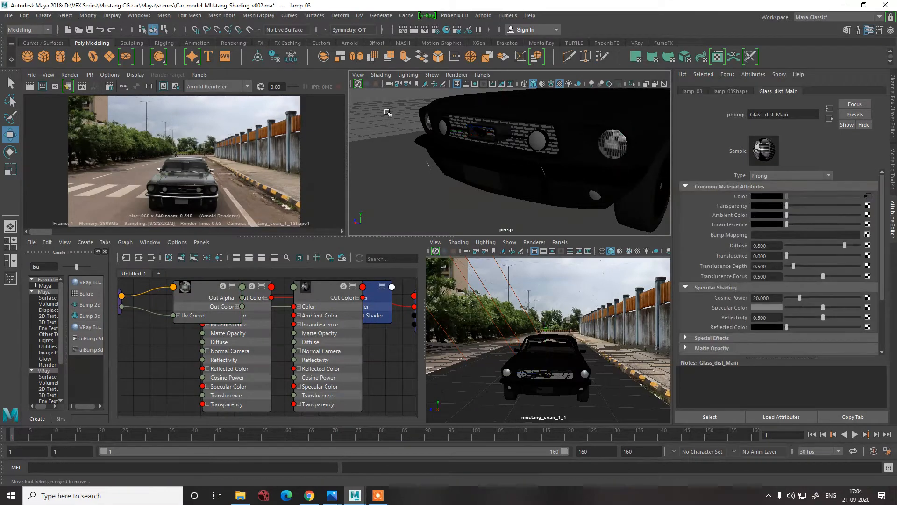
pyautogui.scroll(2, 514, 136)
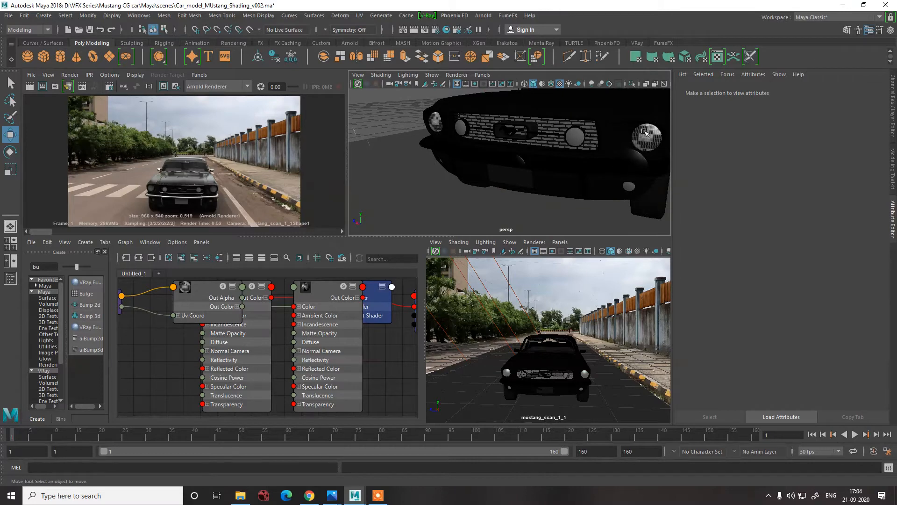
pyautogui.click(645, 132)
pyautogui.click(359, 15)
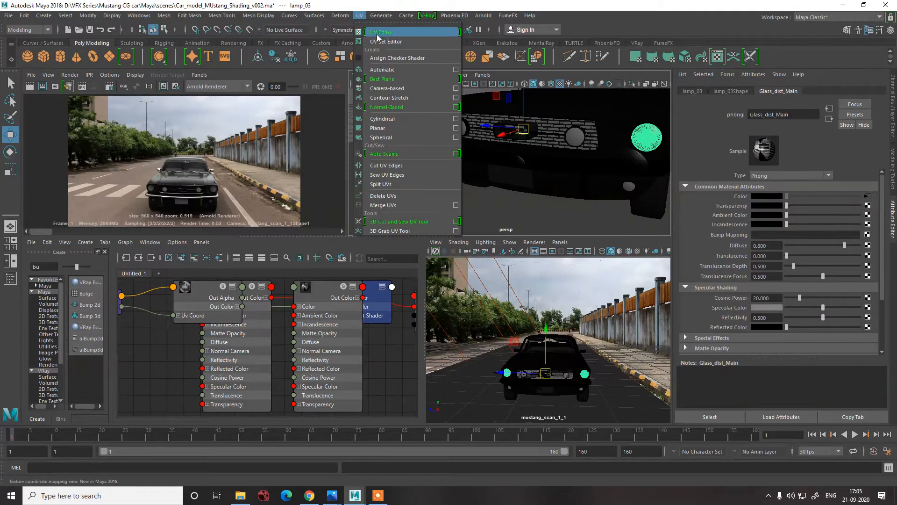
pyautogui.click(379, 32)
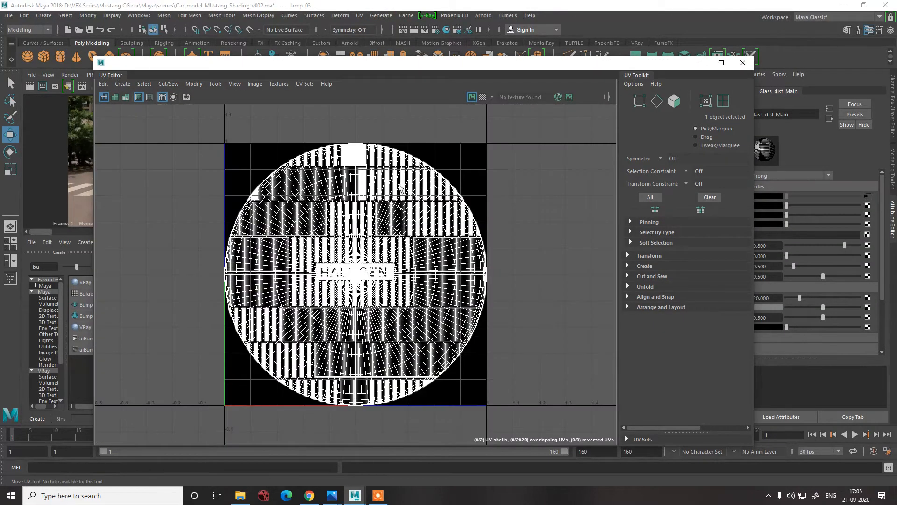
pyautogui.click(742, 62)
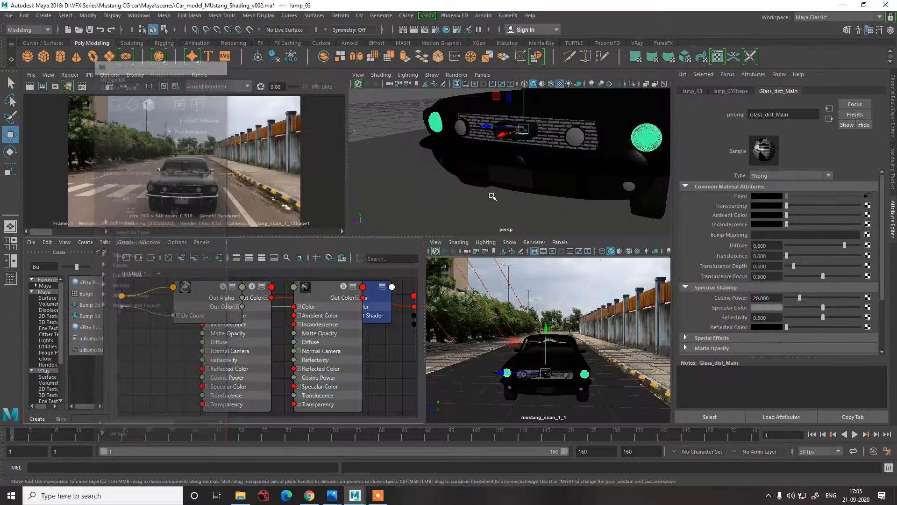
# Connect a File texture using headlight.tx to the Bump Mapping of Glass_dist_Main and reopen the material's attributes.
pyautogui.keyDown('alt'); pyautogui.moveTo(579, 192); pyautogui.dragTo(546, 176); pyautogui.keyUp('alt')
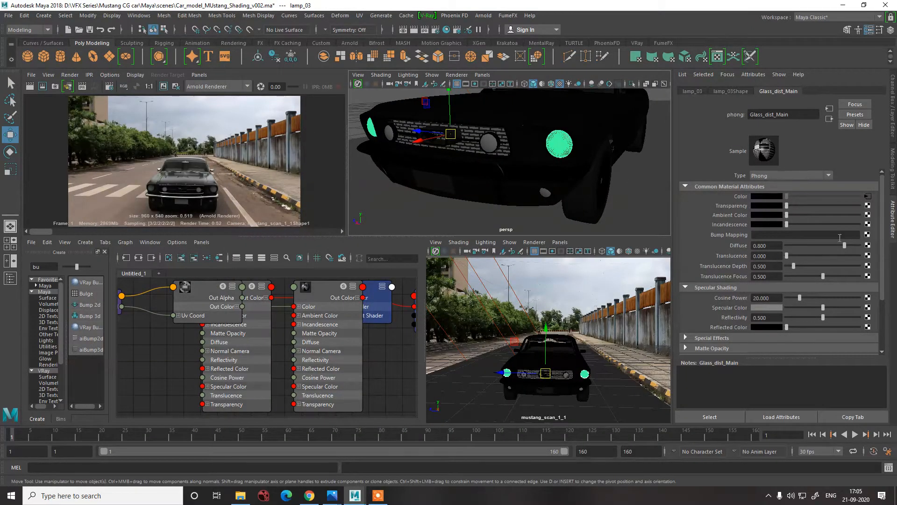
pyautogui.click(868, 235)
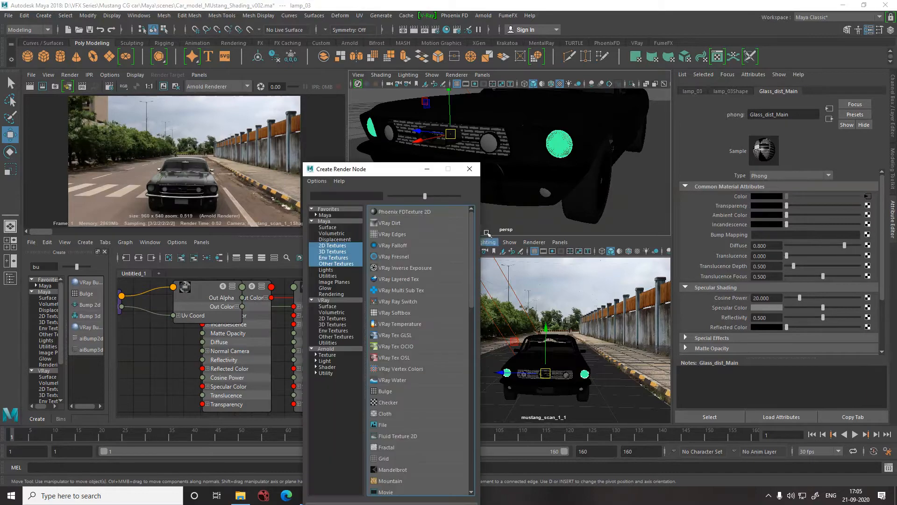
pyautogui.click(407, 425)
pyautogui.click(873, 187)
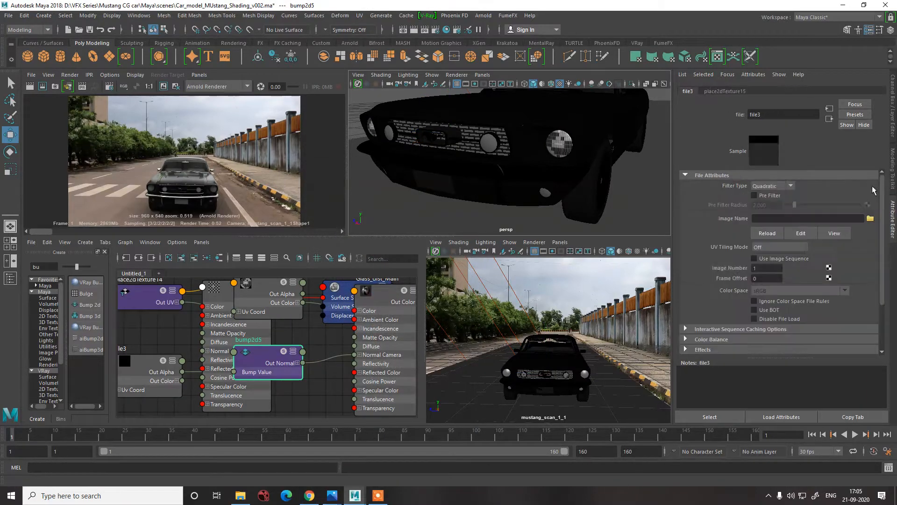
pyautogui.click(870, 219)
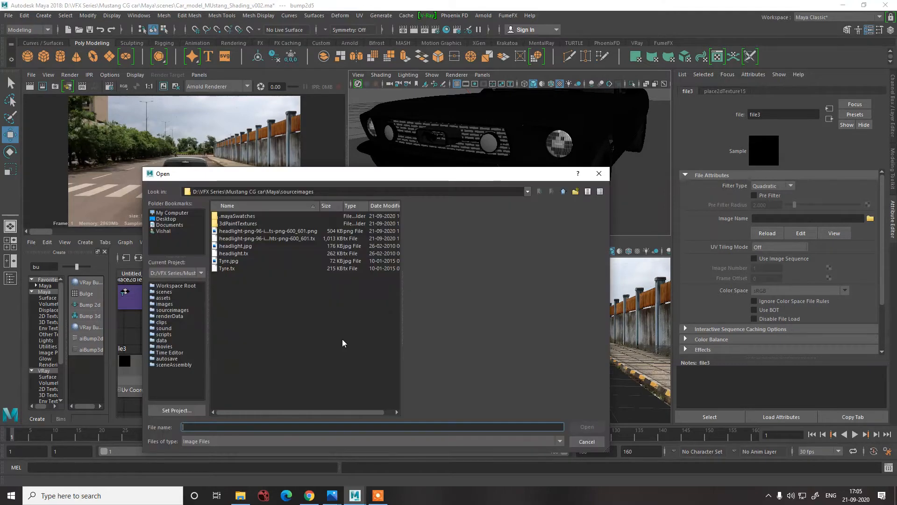
pyautogui.doubleClick(242, 254)
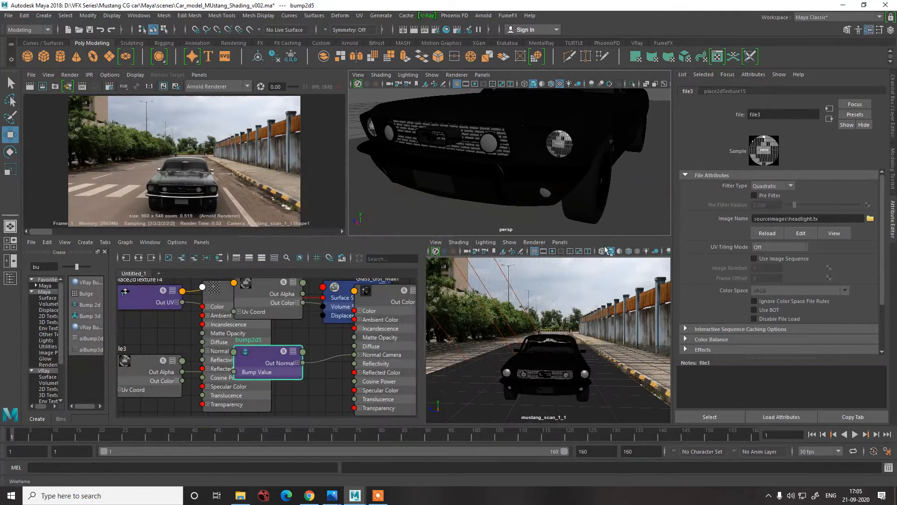
pyautogui.click(559, 143)
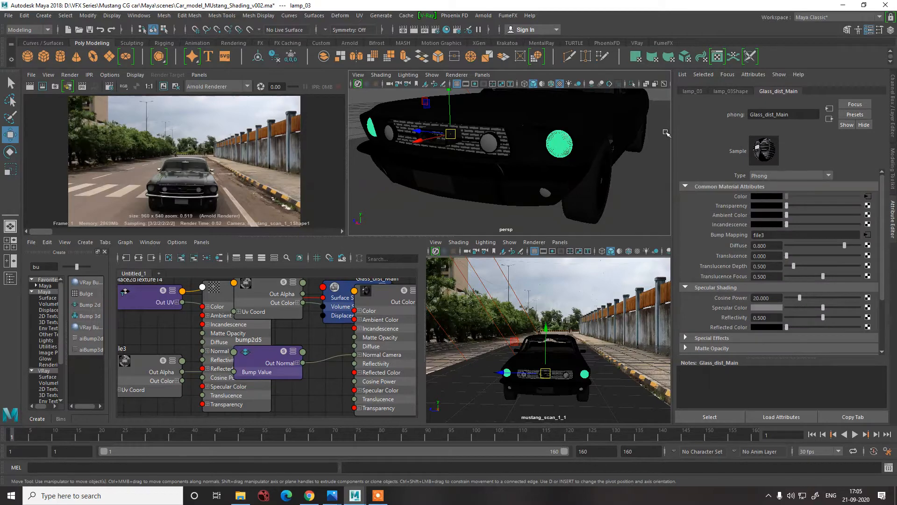
# Assign the existing Glass_dist_Main material to the inner headlight lamps in the grille.
pyautogui.click(494, 144)
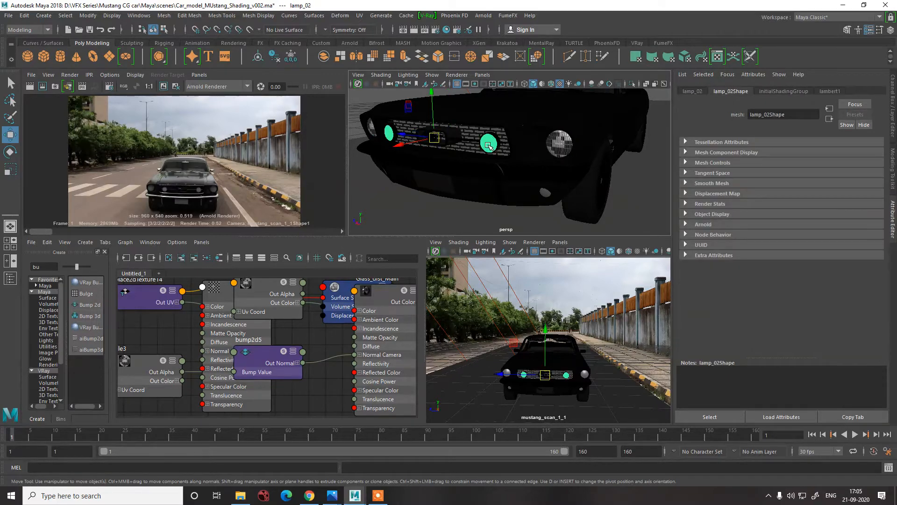
pyautogui.rightClick(489, 146)
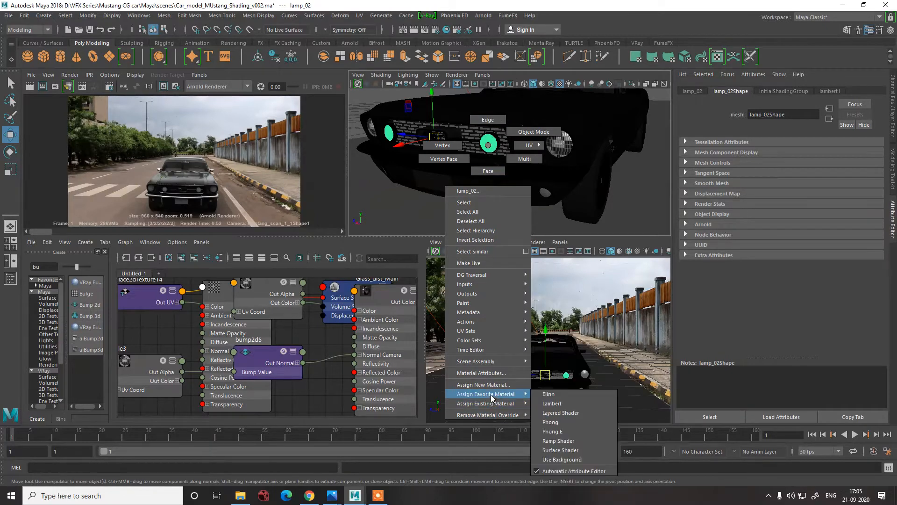
pyautogui.moveTo(495, 405)
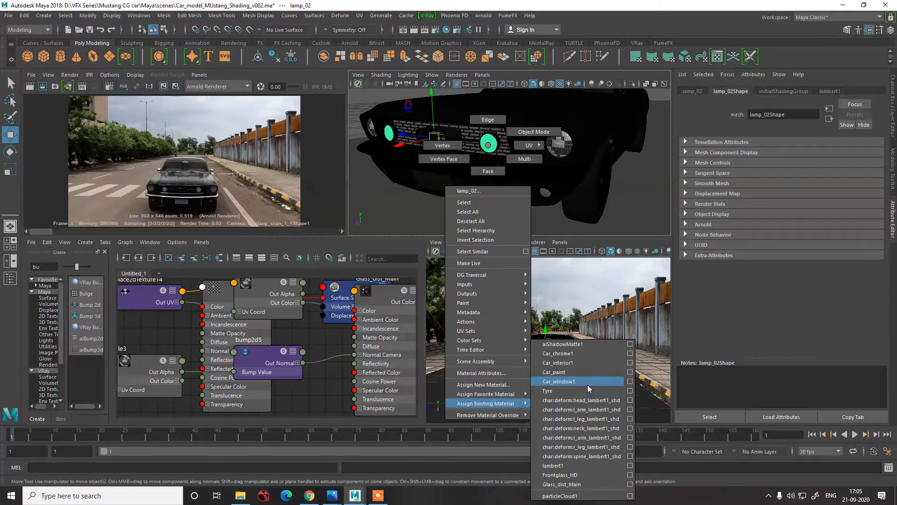
pyautogui.click(577, 484)
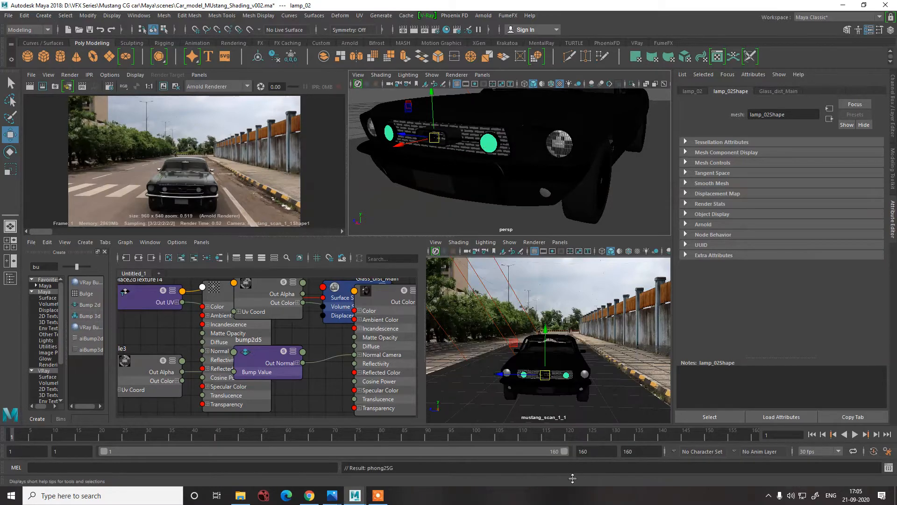
# Assign the existing Glass_dist_Main material to the fog lamps below the bumper.
pyautogui.click(546, 193)
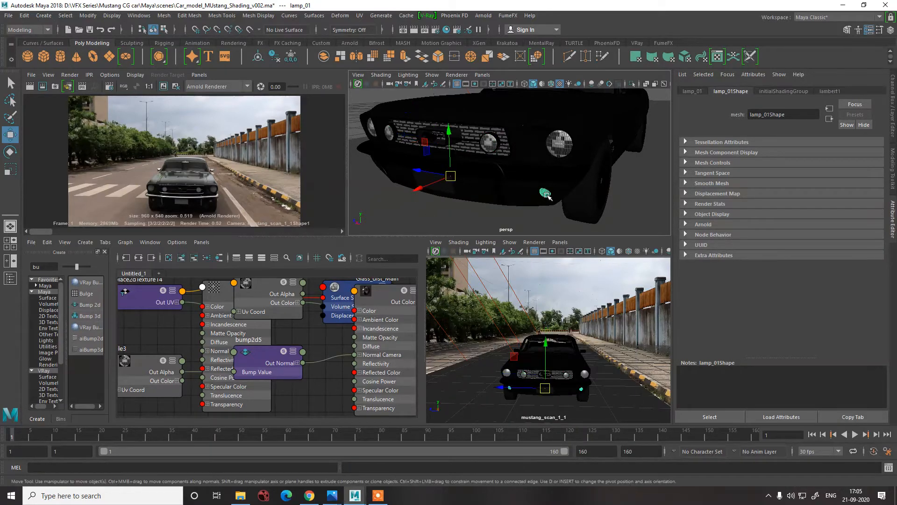
pyautogui.rightClick(545, 193)
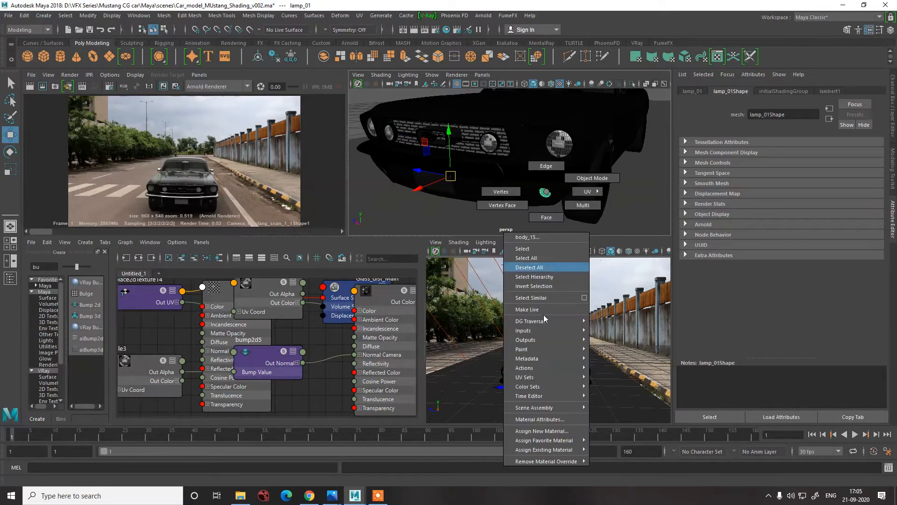
pyautogui.moveTo(549, 441)
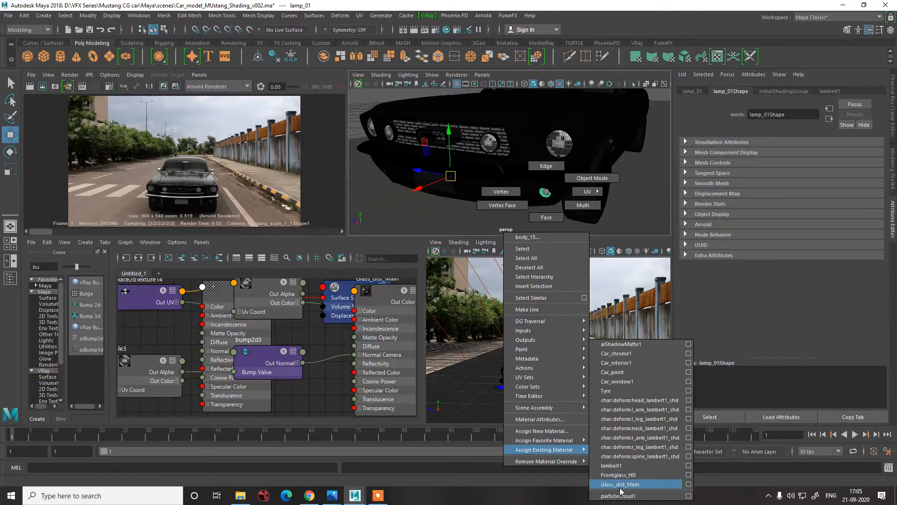
pyautogui.click(617, 484)
# Deselect the fog lamps, inspect the textured front lights up close, and select the floating headlight glass.
pyautogui.keyDown('alt'); pyautogui.moveTo(493, 156); pyautogui.dragTo(455, 156); pyautogui.keyUp('alt')
pyautogui.keyDown('alt'); pyautogui.moveTo(455, 156); pyautogui.dragTo(425, 138, button='right'); pyautogui.keyUp('alt')
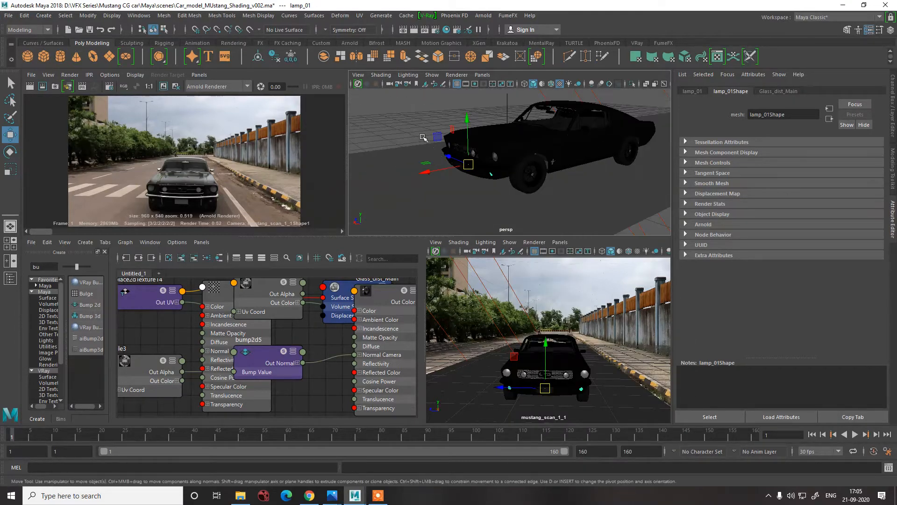
pyautogui.click(425, 140)
pyautogui.scroll(5, 446, 172)
pyautogui.keyDown('alt'); pyautogui.moveTo(452, 173); pyautogui.dragTo(486, 157); pyautogui.keyUp('alt')
pyautogui.click(496, 117)
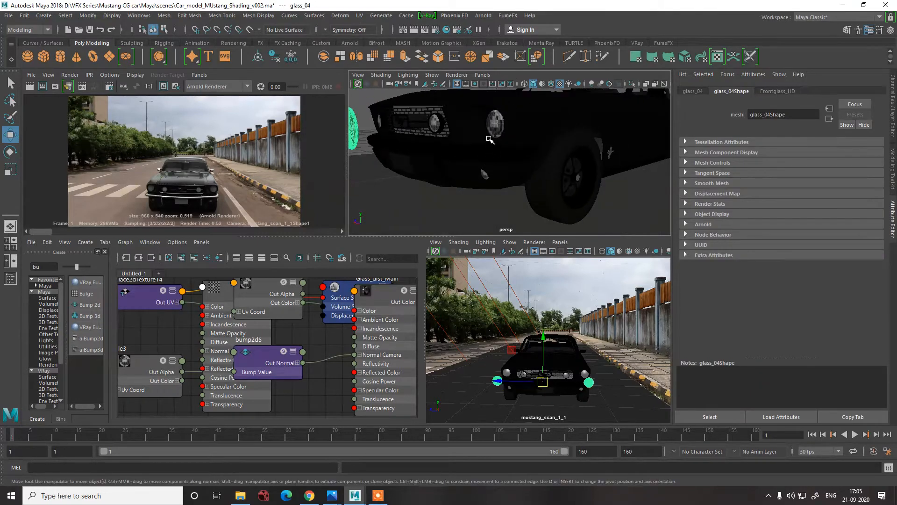
# Select the outer headlamps, inner grille lamps and fog lamps and move them forward, clear of the car's front.
pyautogui.click(489, 126)
pyautogui.click(438, 124)
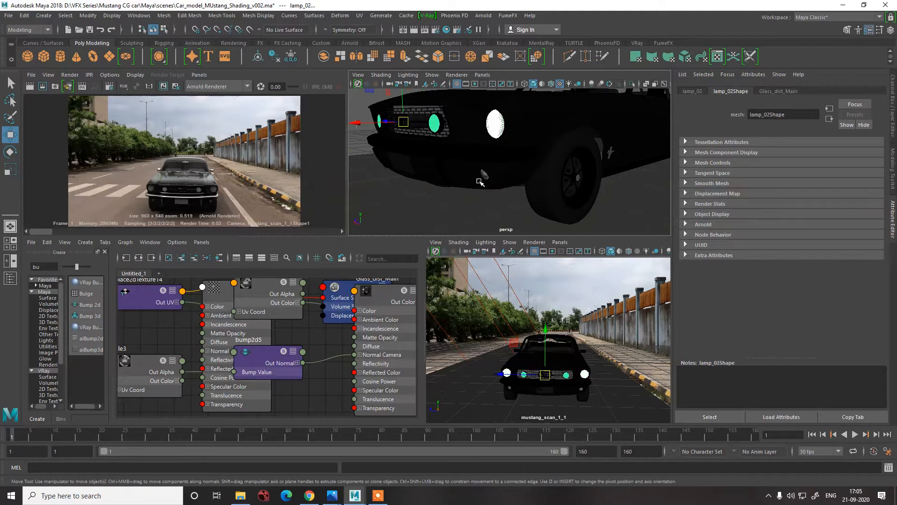
pyautogui.click(484, 176)
pyautogui.keyDown('alt'); pyautogui.moveTo(390, 171); pyautogui.dragTo(524, 142); pyautogui.keyUp('alt')
# Assign a new aiStandardSurface material to the chrome housings behind the outer headlights.
pyautogui.click(541, 125)
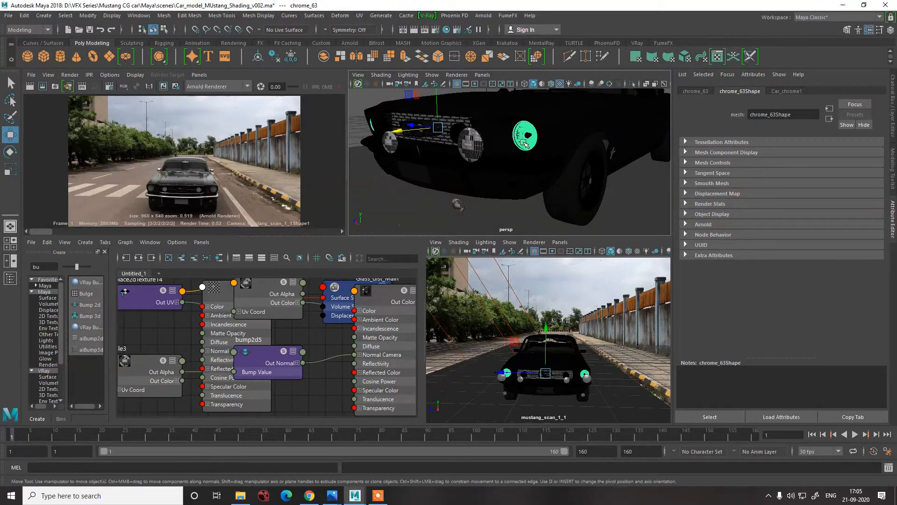
pyautogui.moveTo(524, 142); pyautogui.dragTo(543, 384, button='right')
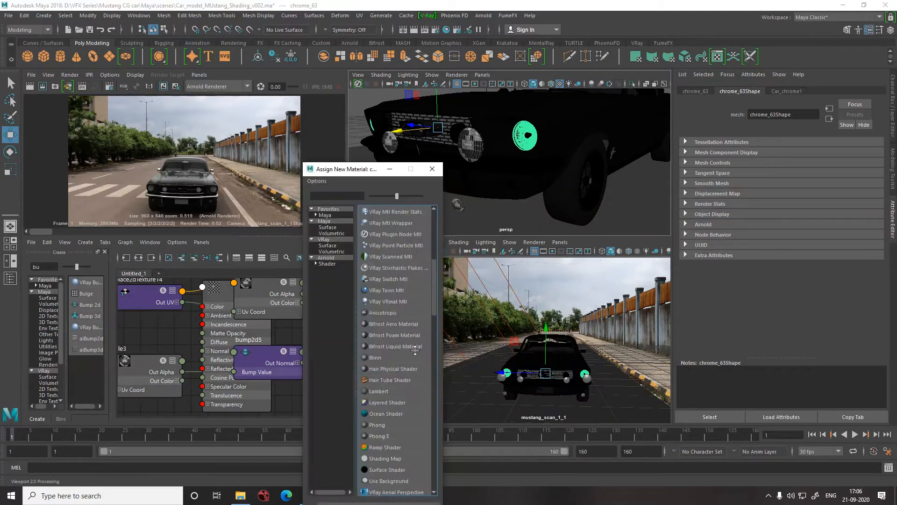
pyautogui.click(325, 265)
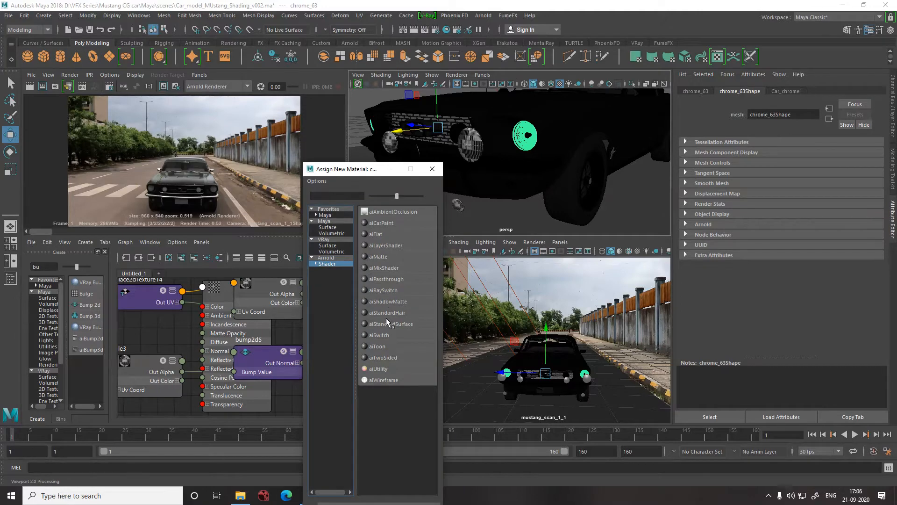
pyautogui.click(388, 324)
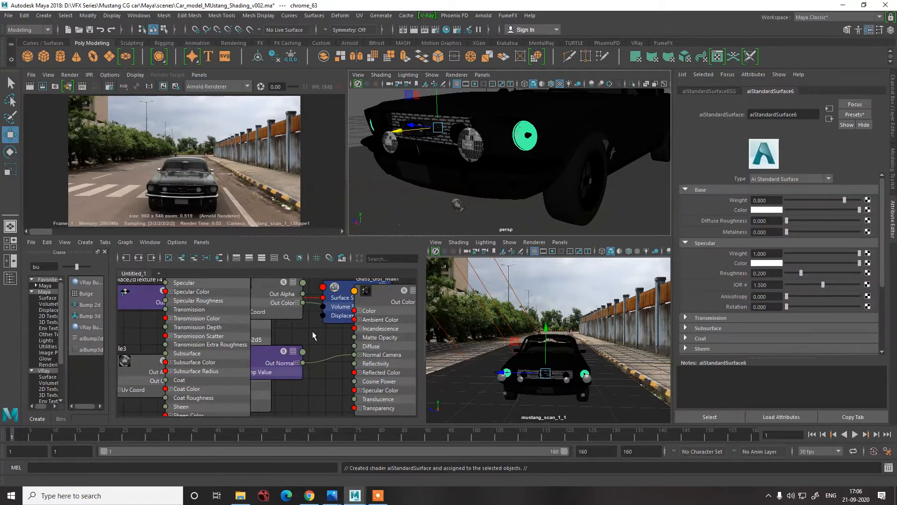
# Rearrange the node graph so the new aiStandardSurface node and its shading group sit side by side below the existing Phong networks.
pyautogui.scroll(-4, 313, 330)
pyautogui.scroll(1, 301, 331)
pyautogui.click(286, 301)
pyautogui.moveTo(286, 301); pyautogui.dragTo(319, 369)
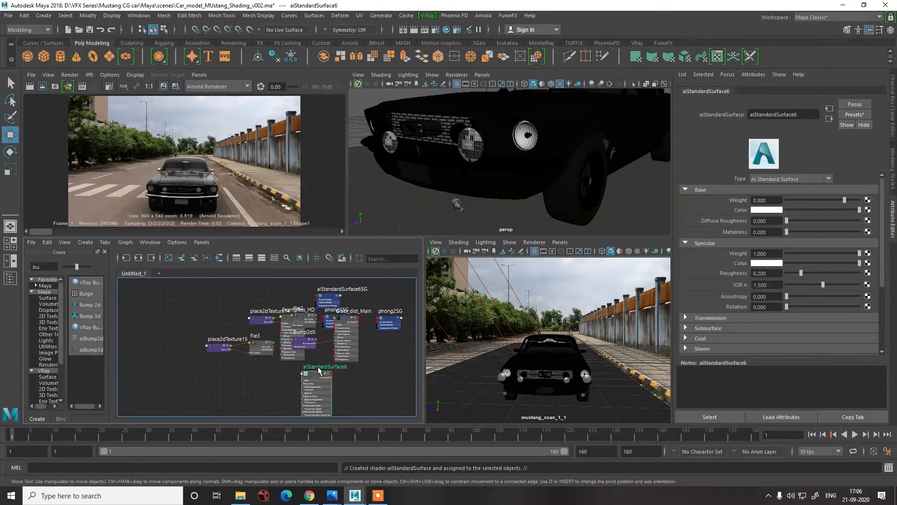
pyautogui.keyDown('alt'); pyautogui.moveTo(283, 369); pyautogui.dragTo(307, 315, button='middle'); pyautogui.keyUp('alt')
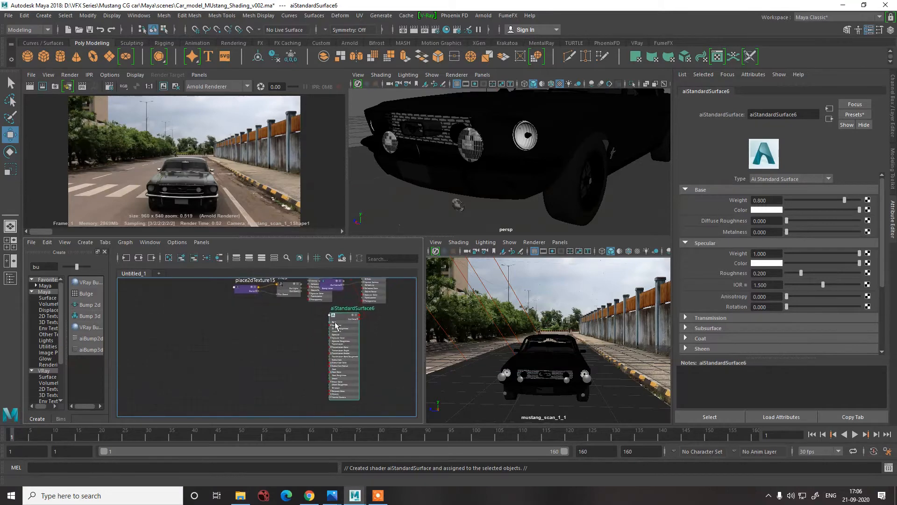
pyautogui.moveTo(339, 316); pyautogui.dragTo(338, 333)
pyautogui.keyDown('alt'); pyautogui.moveTo(351, 318); pyautogui.dragTo(351, 368, button='middle'); pyautogui.keyUp('alt')
pyautogui.moveTo(351, 296); pyautogui.dragTo(391, 392)
pyautogui.keyDown('alt'); pyautogui.moveTo(346, 394); pyautogui.dragTo(329, 340, button='middle'); pyautogui.keyUp('alt')
# Blend the Chrome preset at 90% into the new headlight housing material.
pyautogui.click(328, 340)
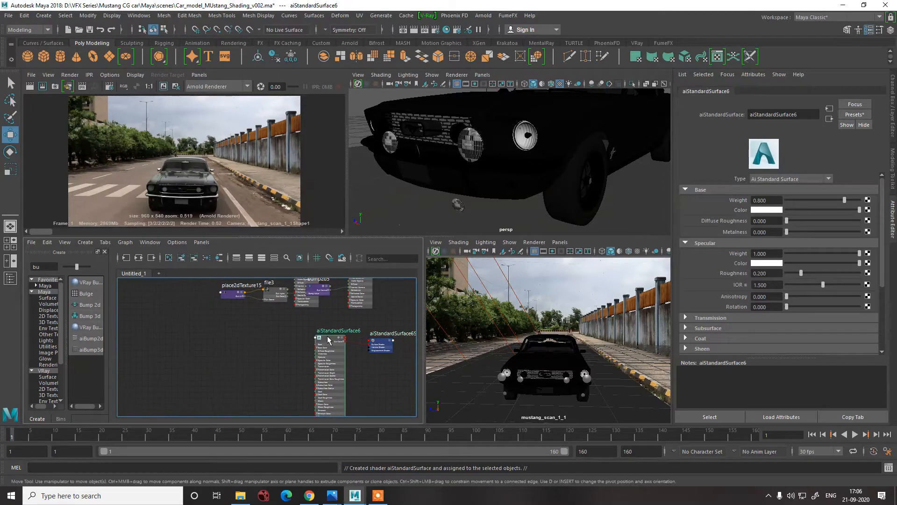
pyautogui.click(855, 114)
pyautogui.moveTo(808, 235)
pyautogui.moveTo(810, 254)
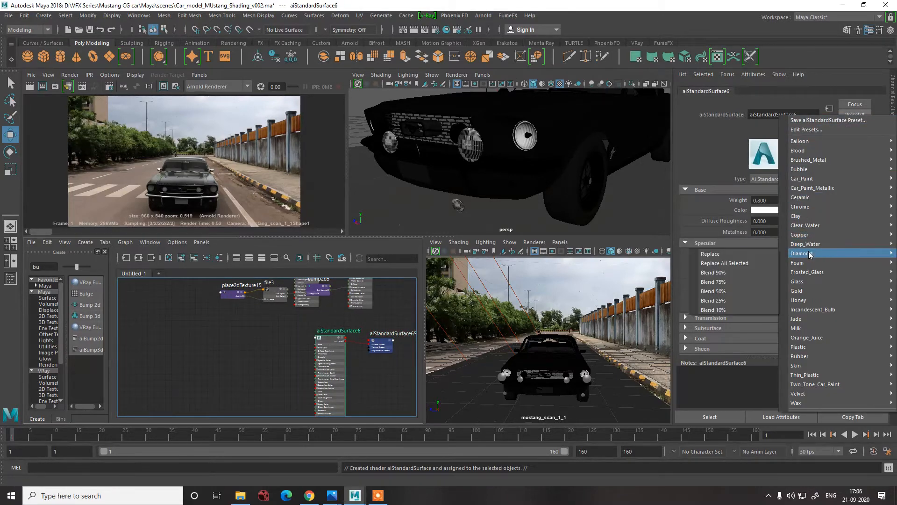
pyautogui.moveTo(801, 206)
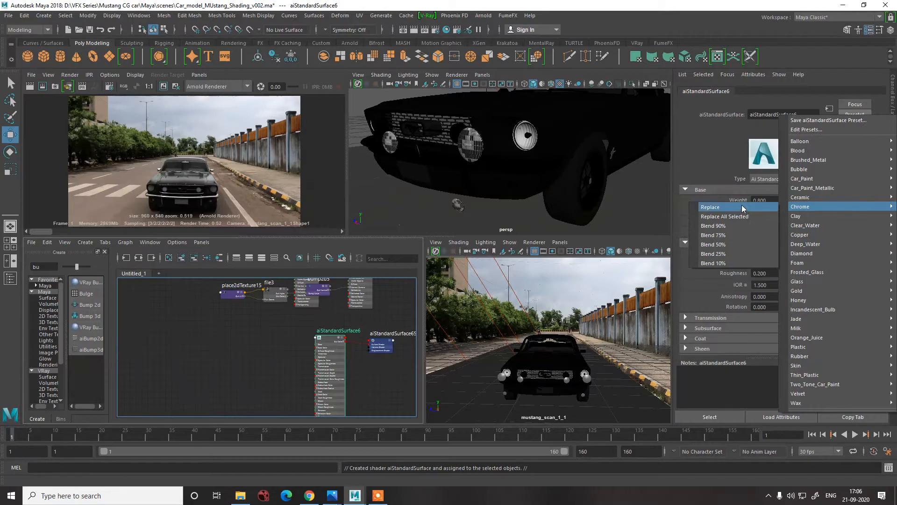
pyautogui.click(729, 226)
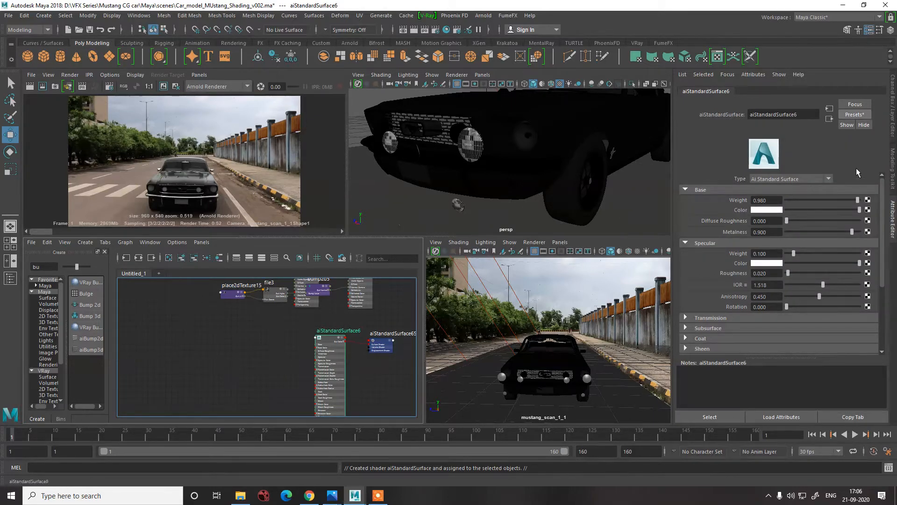
# Replace the headlight housing material's attributes completely with the Chrome preset.
pyautogui.click(855, 114)
pyautogui.moveTo(804, 249)
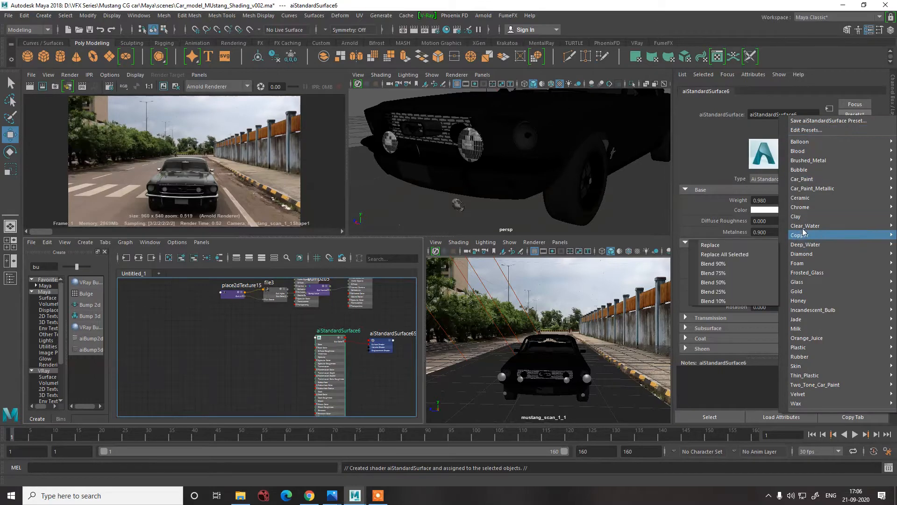
pyautogui.moveTo(802, 207)
pyautogui.click(757, 209)
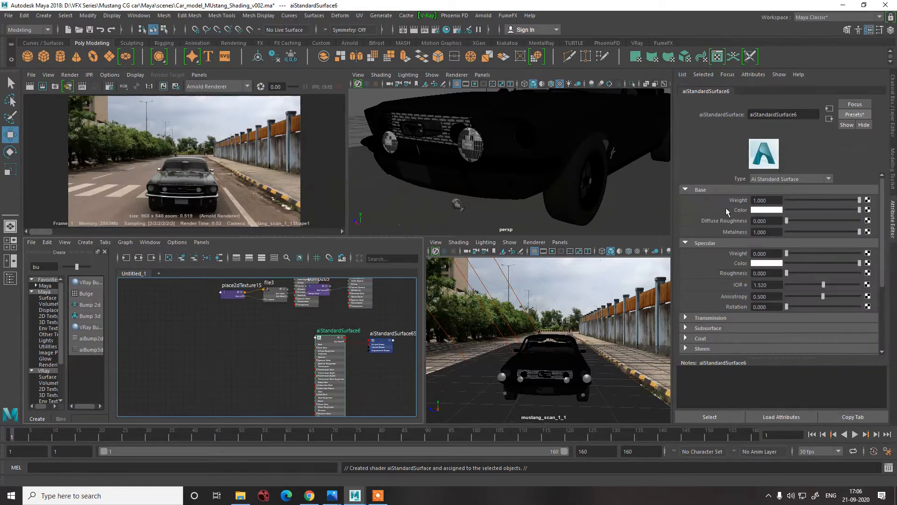
# Darken the outer housing material's base color to light grey and rename the material Chrome_front_M_HD.
pyautogui.click(561, 205)
pyautogui.click(521, 138)
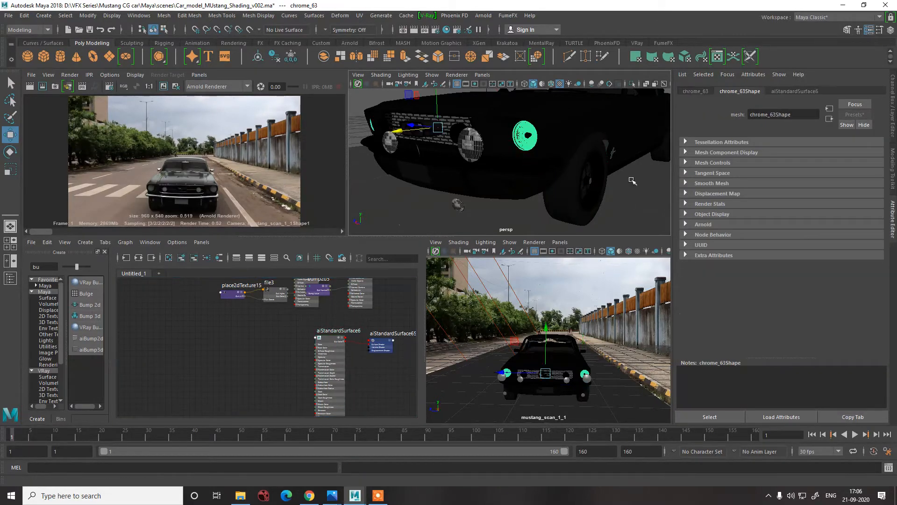
pyautogui.click(795, 91)
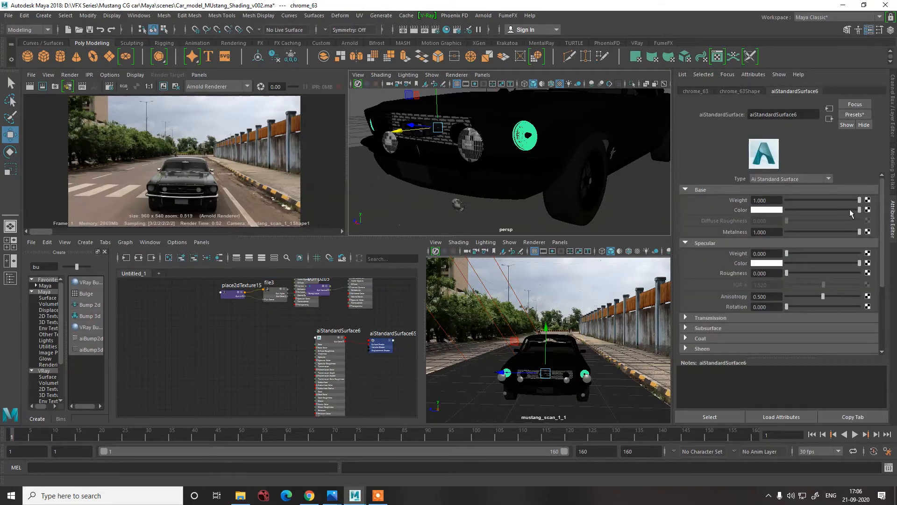
pyautogui.moveTo(837, 208); pyautogui.dragTo(844, 208)
pyautogui.keyDown('alt'); pyautogui.moveTo(496, 201); pyautogui.dragTo(554, 205); pyautogui.keyUp('alt')
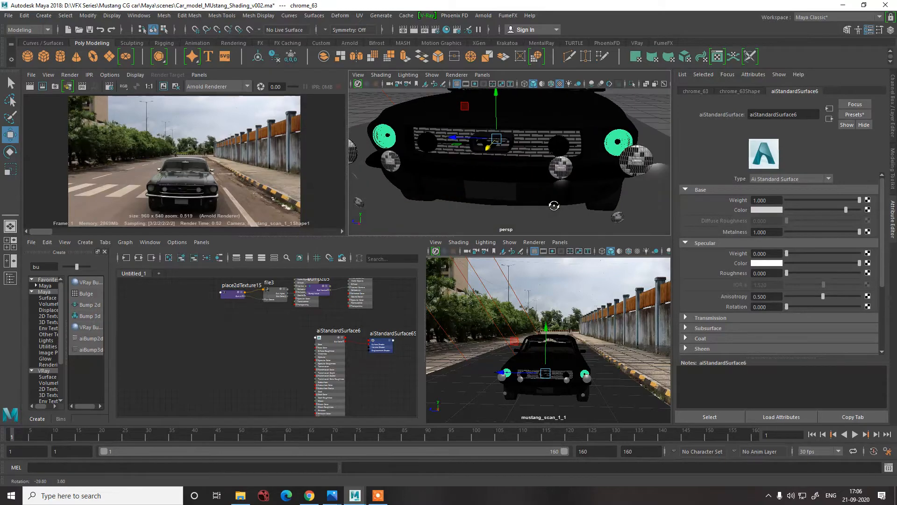
pyautogui.doubleClick(803, 114)
pyautogui.write('Chrome_front_M_HD')
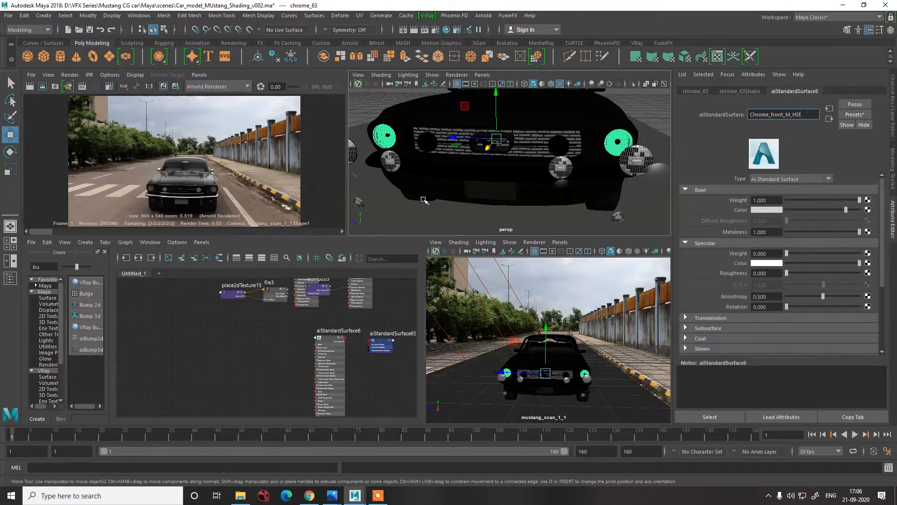
# Examine the chrome housings in the grille and the ring meshes around the fog lamps up close.
pyautogui.click(424, 155)
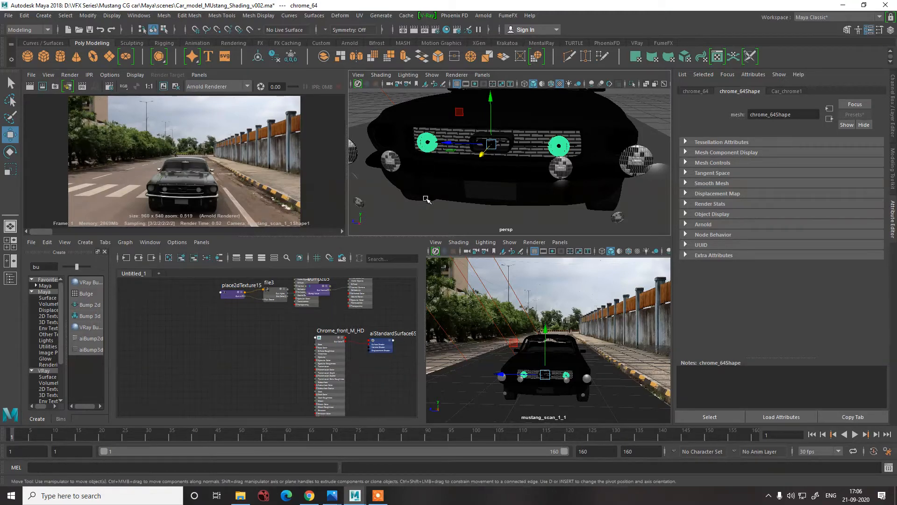
pyautogui.keyDown('alt'); pyautogui.moveTo(426, 199); pyautogui.dragTo(511, 182); pyautogui.keyUp('alt')
pyautogui.click(564, 165)
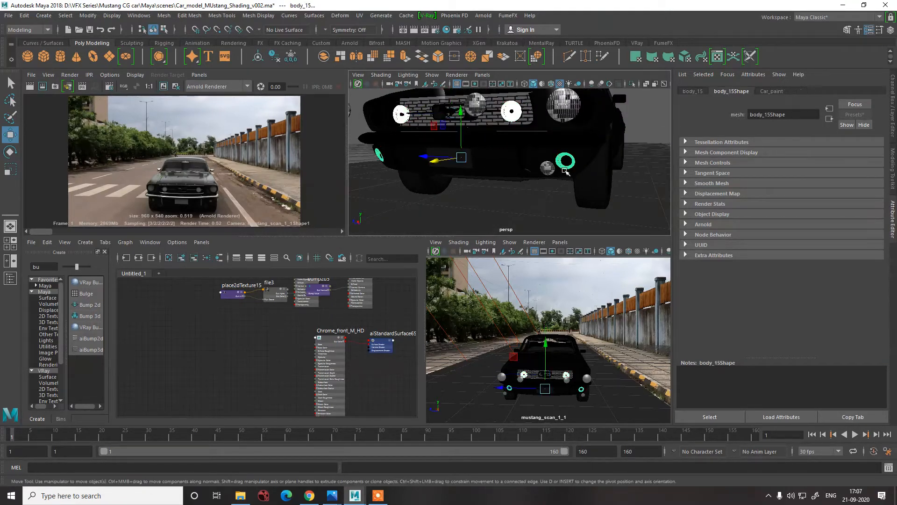
pyautogui.scroll(5, 567, 166)
pyautogui.scroll(-3, 567, 166)
pyautogui.scroll(-2, 581, 170)
pyautogui.keyDown('alt'); pyautogui.moveTo(582, 170); pyautogui.dragTo(509, 152, button='middle'); pyautogui.keyUp('alt')
pyautogui.keyDown('alt'); pyautogui.moveTo(537, 174); pyautogui.dragTo(626, 199, button='right'); pyautogui.keyUp('alt')
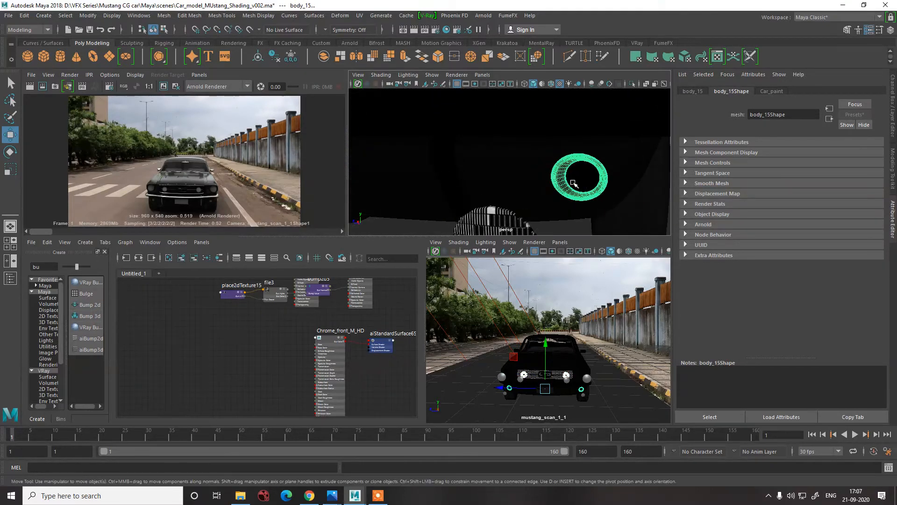
# Select the fog lamp reflectors together with the inner grille lamp housings and assign them a new aiStandardSurface material.
pyautogui.click(574, 185)
pyautogui.click(592, 197)
pyautogui.click(586, 182)
pyautogui.keyDown('alt'); pyautogui.moveTo(593, 189); pyautogui.dragTo(570, 199); pyautogui.keyUp('alt')
pyautogui.keyDown('alt'); pyautogui.moveTo(570, 198); pyautogui.dragTo(453, 172, button='right'); pyautogui.keyUp('alt')
pyautogui.keyDown('alt'); pyautogui.moveTo(381, 136); pyautogui.dragTo(447, 133, button='right'); pyautogui.keyUp('alt')
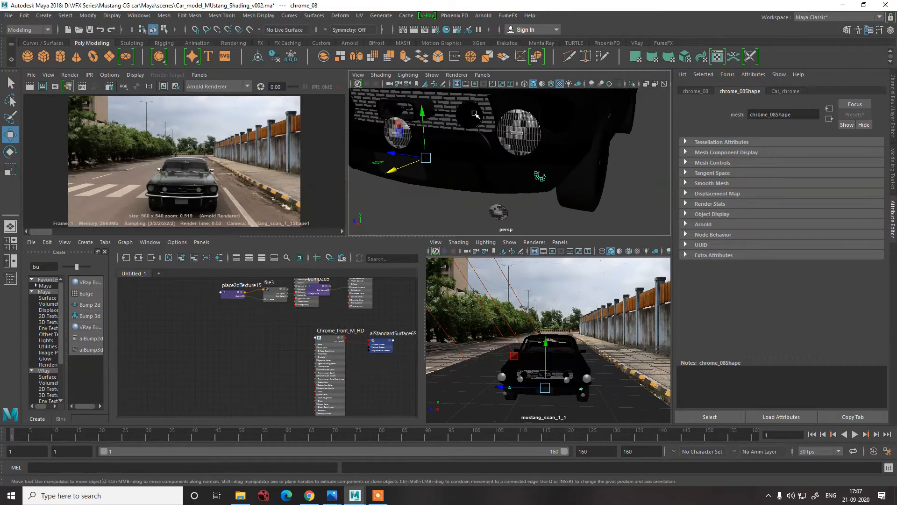
pyautogui.click(474, 114)
pyautogui.keyDown('alt'); pyautogui.moveTo(475, 114); pyautogui.dragTo(489, 164); pyautogui.keyUp('alt')
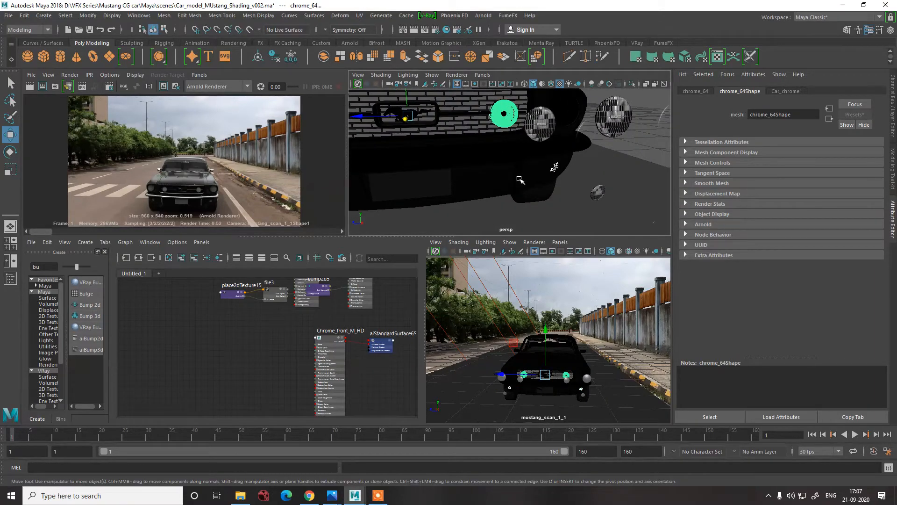
pyautogui.rightClick(496, 115)
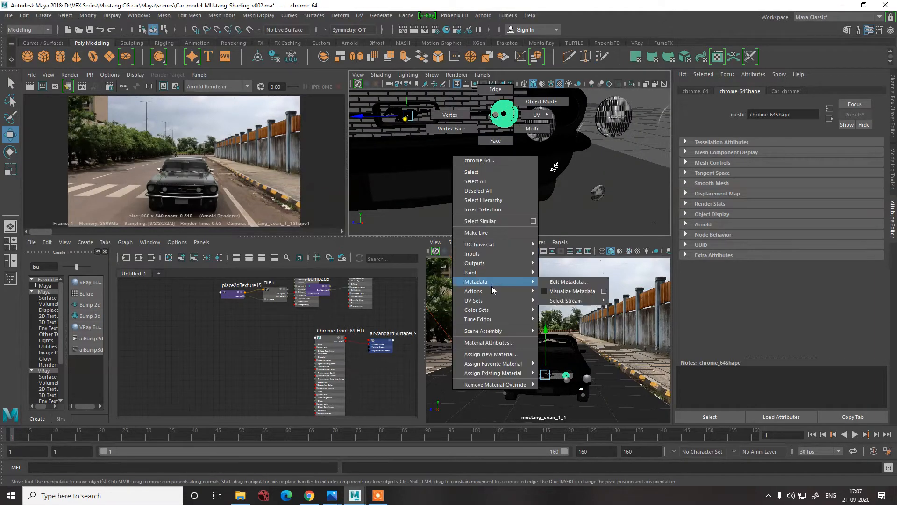
pyautogui.click(491, 355)
pyautogui.click(328, 264)
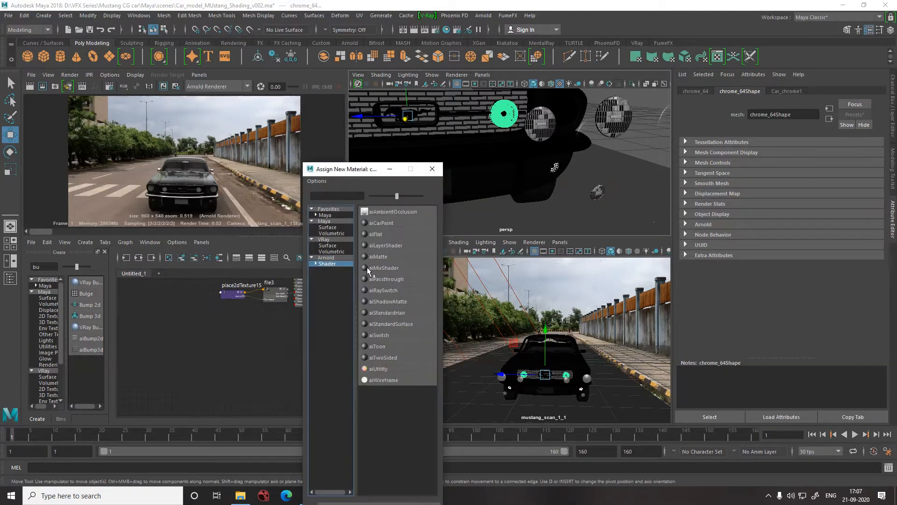
pyautogui.click(386, 324)
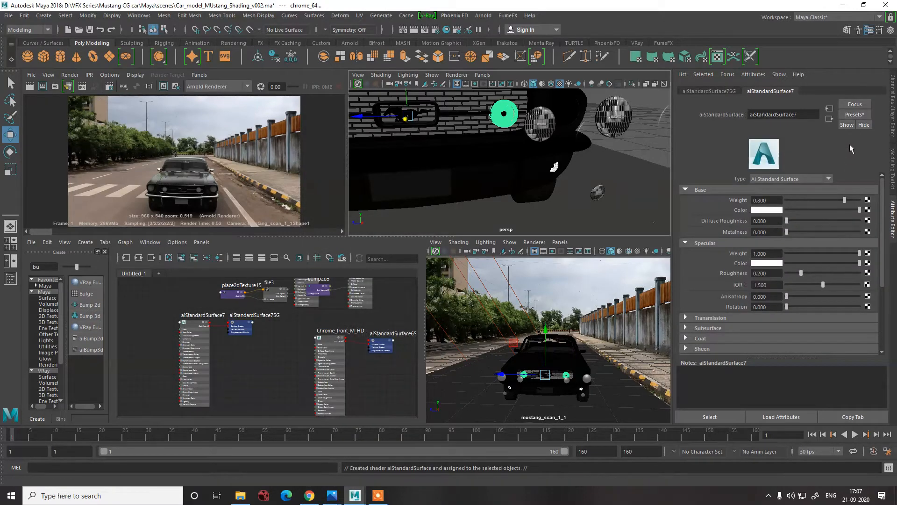
# Replace the new material's attributes with the Chrome preset and darken its base color to medium grey.
pyautogui.click(846, 114)
pyautogui.moveTo(807, 205)
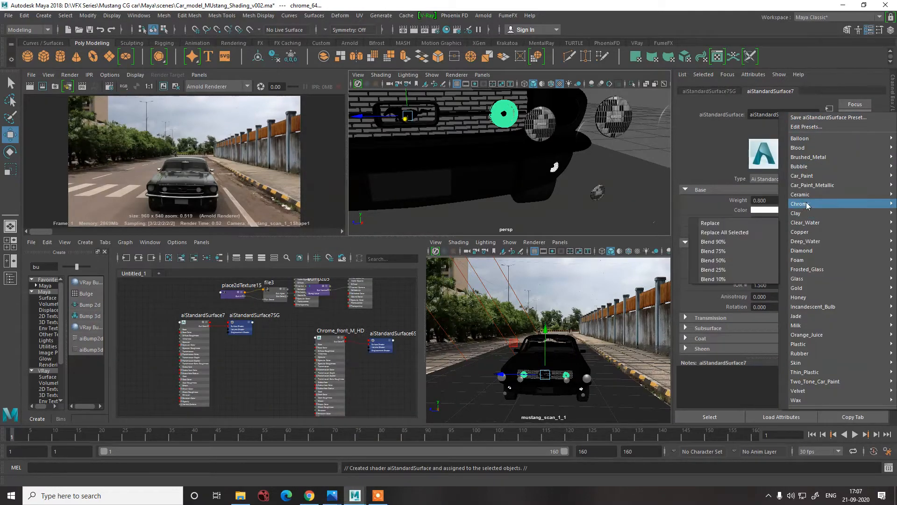
pyautogui.click(715, 204)
pyautogui.moveTo(851, 210); pyautogui.dragTo(830, 212)
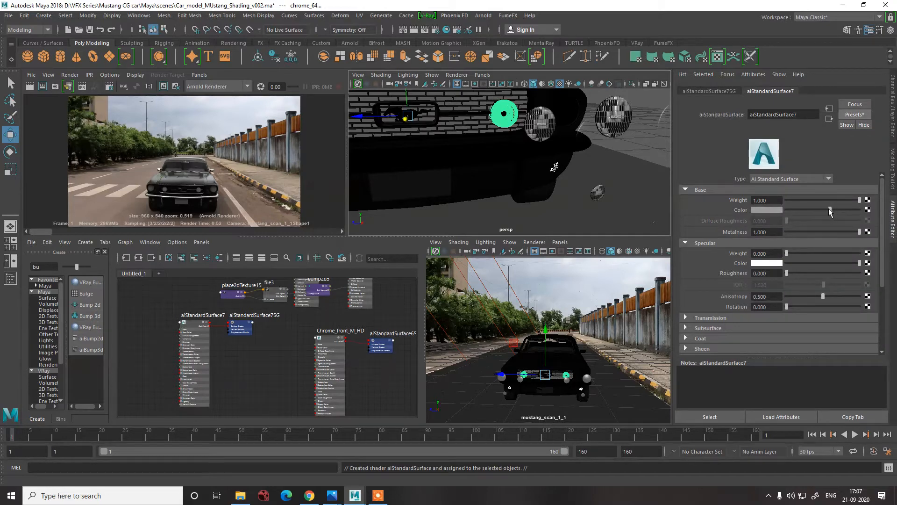
# Rename the grille and fog lamp chrome material Front_glass_chrome and deselect the meshes.
pyautogui.doubleClick(793, 112)
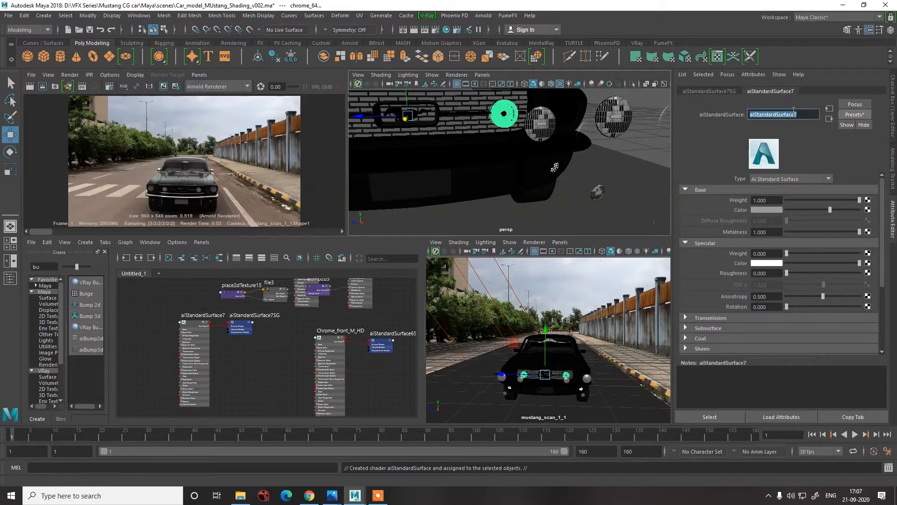
pyautogui.write('Fr')
pyautogui.write('ont_glass_chrome')
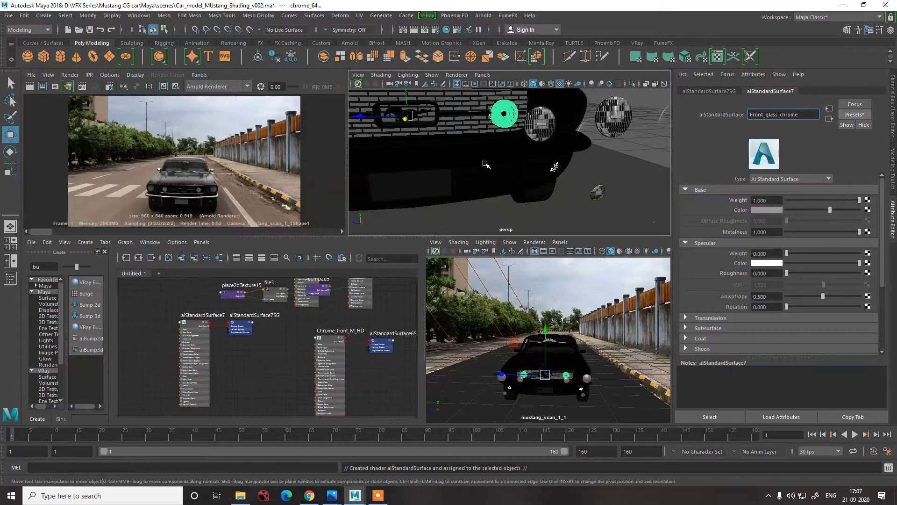
pyautogui.click(641, 156)
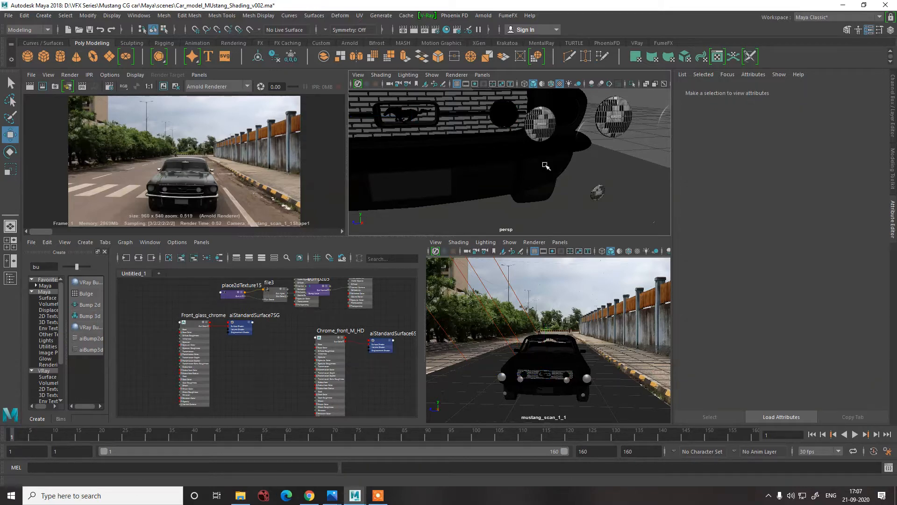
# Select the headlight lamp mesh lamp_03 and reset its Translate Z to 0 so it sits back in the car.
pyautogui.keyDown('alt'); pyautogui.moveTo(544, 166); pyautogui.dragTo(454, 167); pyautogui.keyUp('alt')
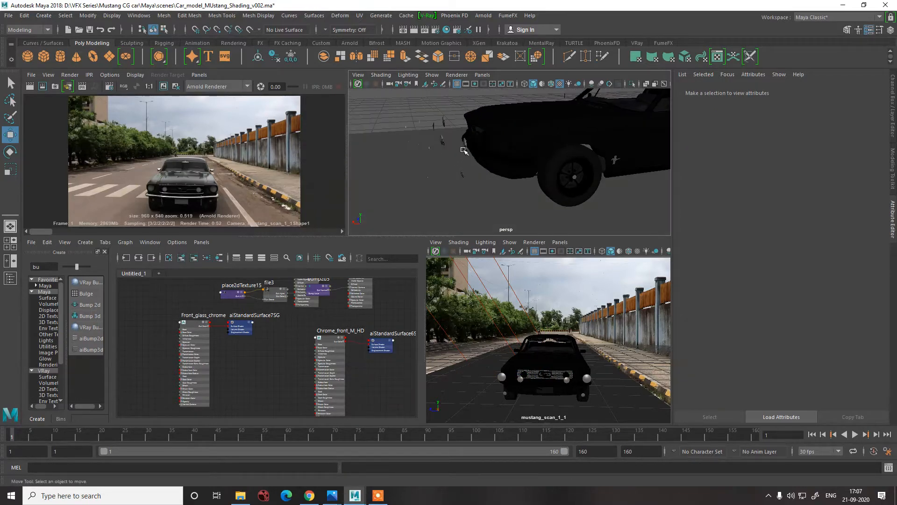
pyautogui.click(461, 160)
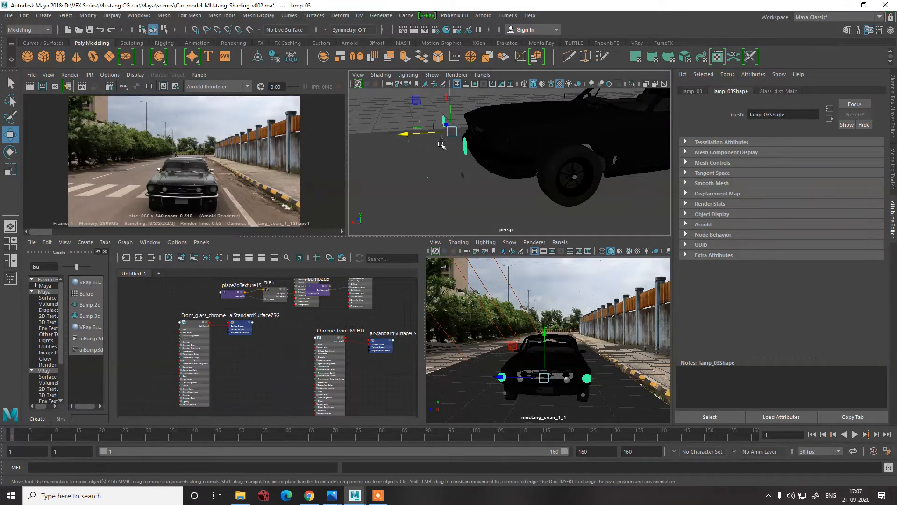
pyautogui.click(454, 177)
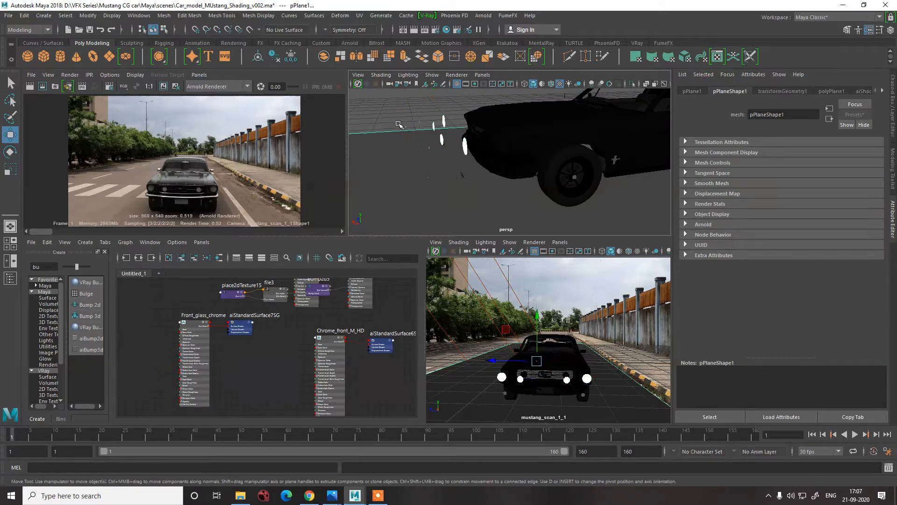
pyautogui.click(390, 107)
pyautogui.keyDown('alt'); pyautogui.moveTo(389, 113); pyautogui.dragTo(379, 101); pyautogui.keyUp('alt')
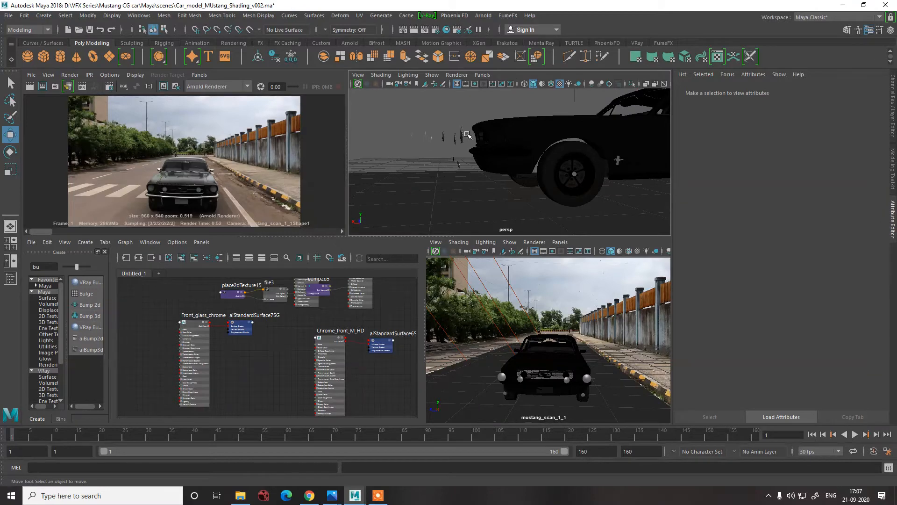
pyautogui.click(462, 136)
pyautogui.hotkey('ctrl', 'a')
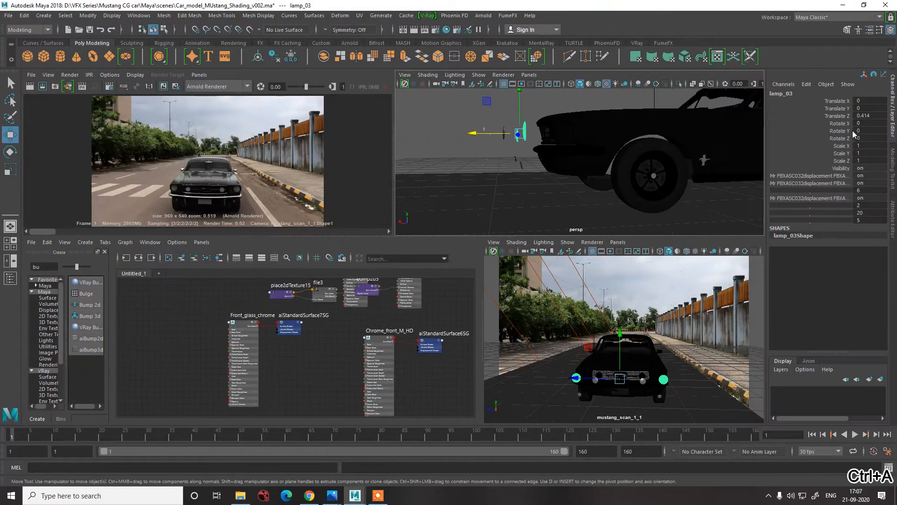
pyautogui.doubleClick(871, 115)
pyautogui.press('Return')
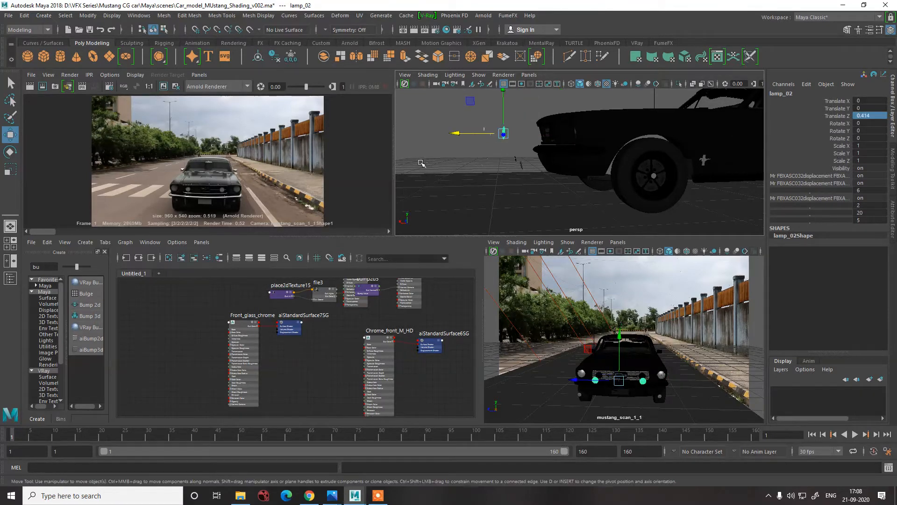
# Move the grille lamp mesh lamp_02 back into place by setting its Translate Z to 0.
pyautogui.click(441, 151)
pyautogui.click(502, 134)
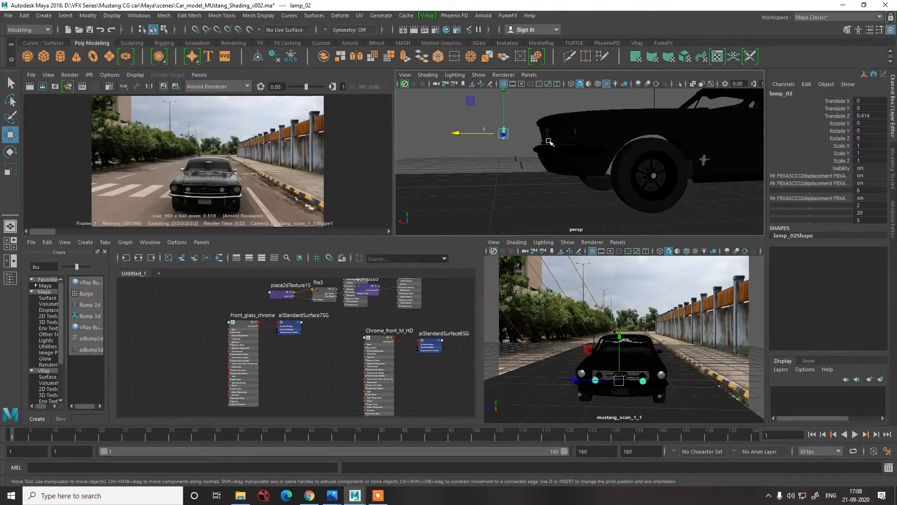
pyautogui.doubleClick(867, 116)
pyautogui.write('0')
pyautogui.press('Return')
# Return the headlight glass glass_04 and the grille lamp glass glass_01 to the car with Translate Z 0.
pyautogui.click(471, 157)
pyautogui.moveTo(511, 140); pyautogui.dragTo(542, 142)
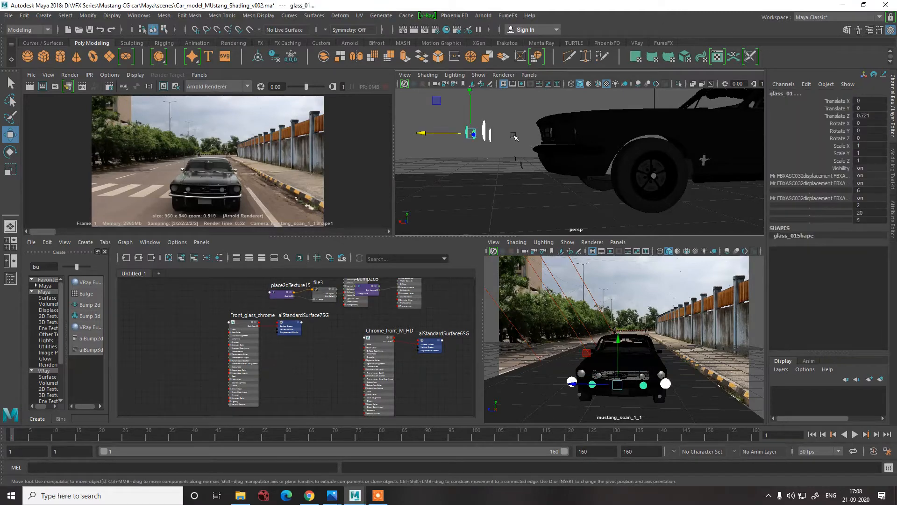
pyautogui.click(485, 120)
pyautogui.moveTo(485, 120); pyautogui.dragTo(485, 123)
pyautogui.doubleClick(867, 116)
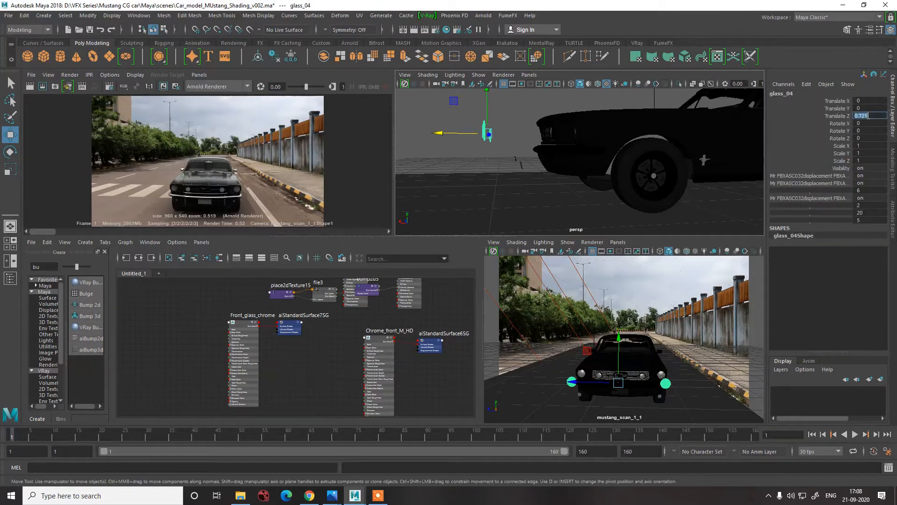
pyautogui.press('Return')
pyautogui.click(455, 150)
pyautogui.click(471, 135)
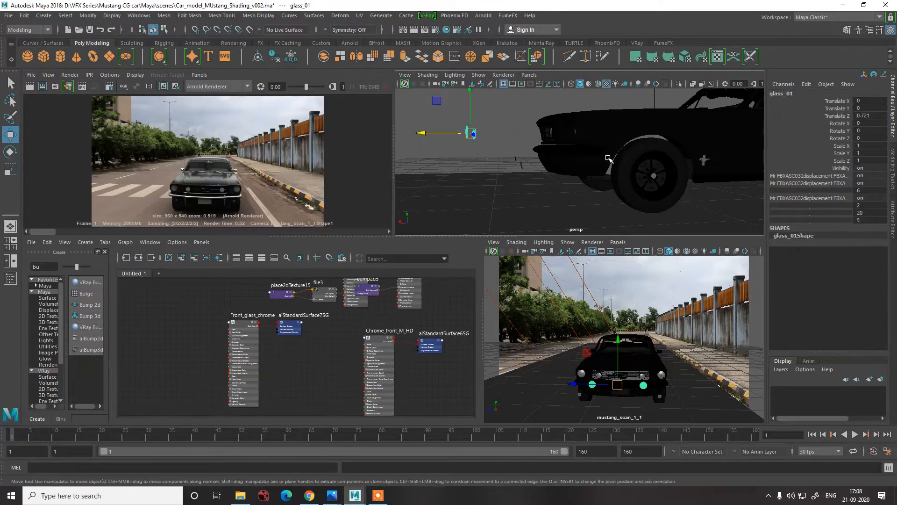
pyautogui.click(864, 115)
pyautogui.click(554, 180)
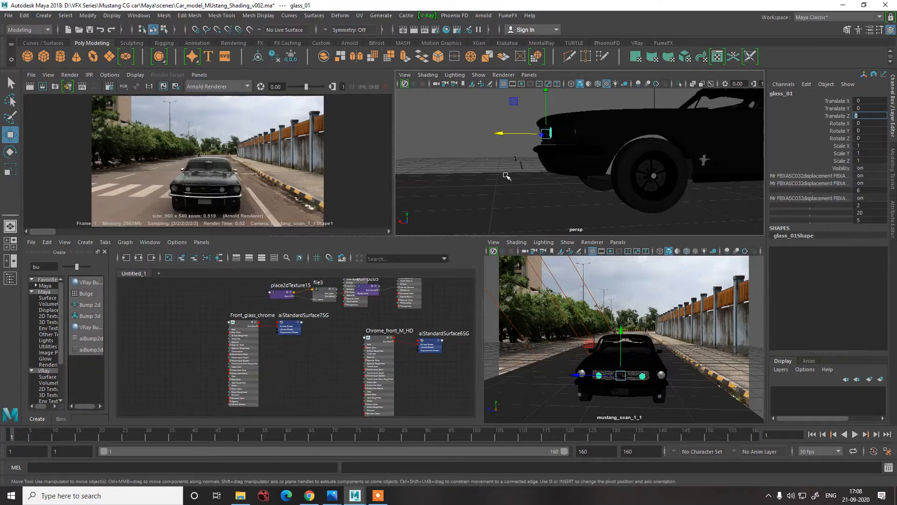
# Set Translate Z to 0 on the fog lamp meshes lamp_01 and glass_02 to put them back in the bumper.
pyautogui.click(516, 162)
pyautogui.doubleClick(871, 116)
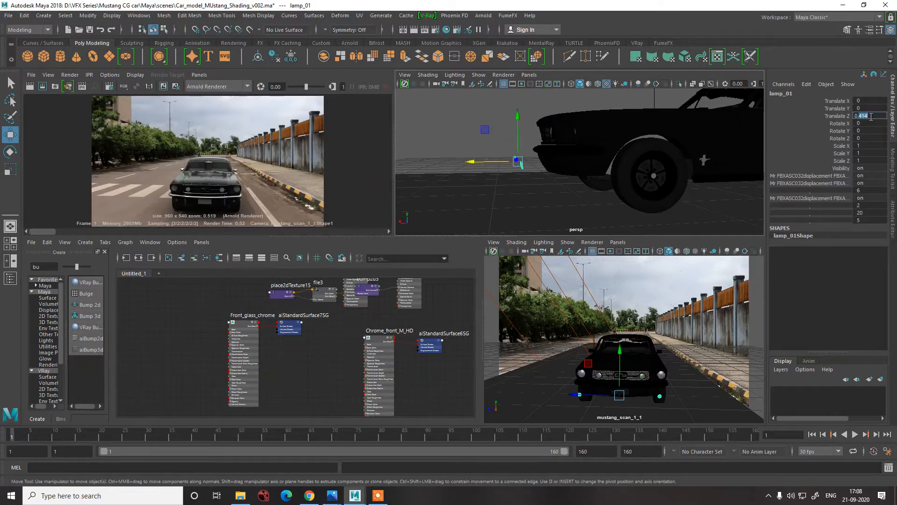
pyautogui.write('0')
pyautogui.press('Return')
pyautogui.click(497, 169)
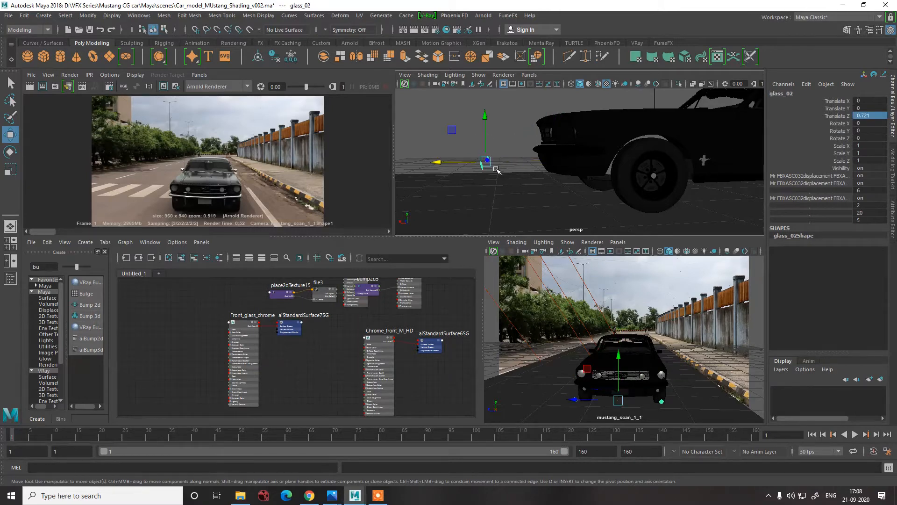
pyautogui.doubleClick(865, 116)
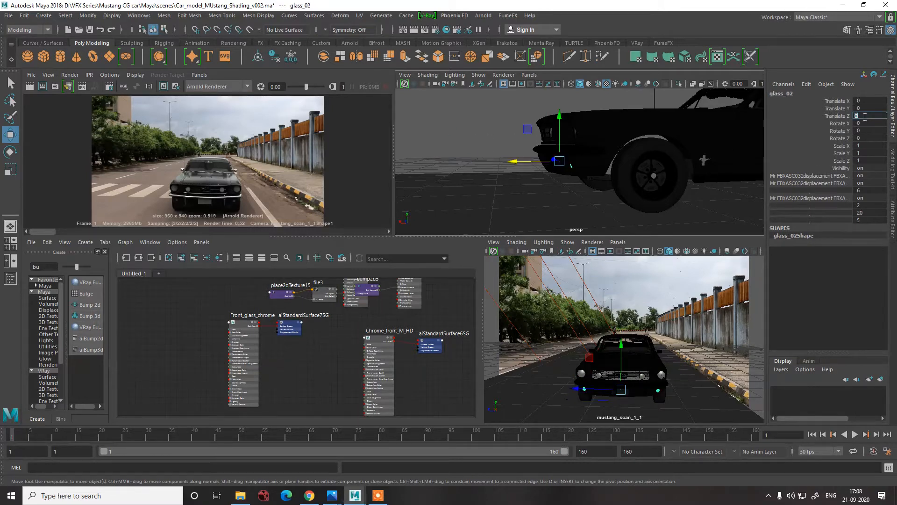
pyautogui.click(457, 135)
# Render the street camera view with Arnold and inspect the headlights and grille lamps in the result.
pyautogui.moveTo(416, 112); pyautogui.dragTo(555, 147)
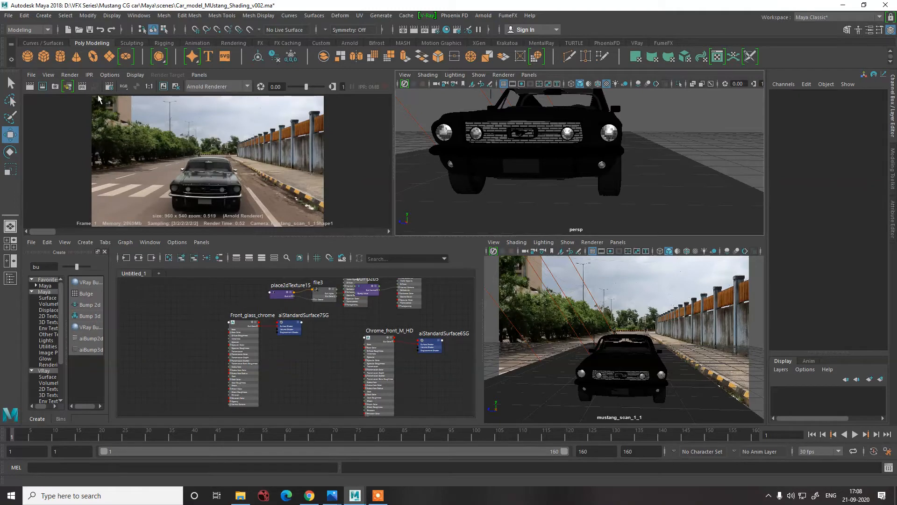
pyautogui.click(143, 141)
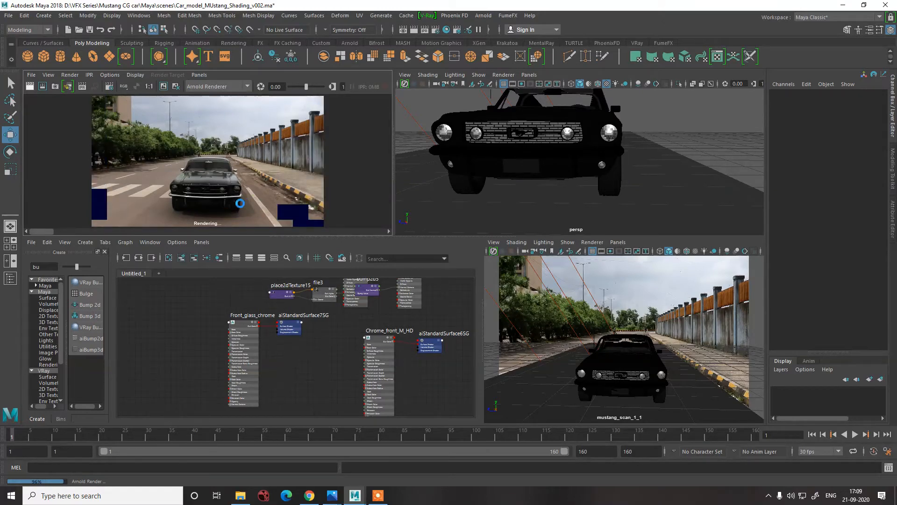
pyautogui.scroll(1, 248, 203)
pyautogui.scroll(5, 237, 203)
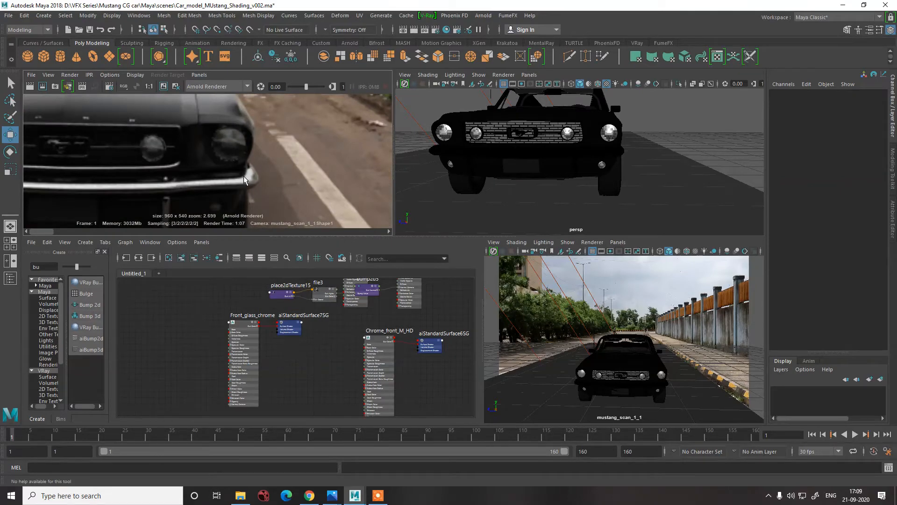
pyautogui.scroll(-2, 244, 177)
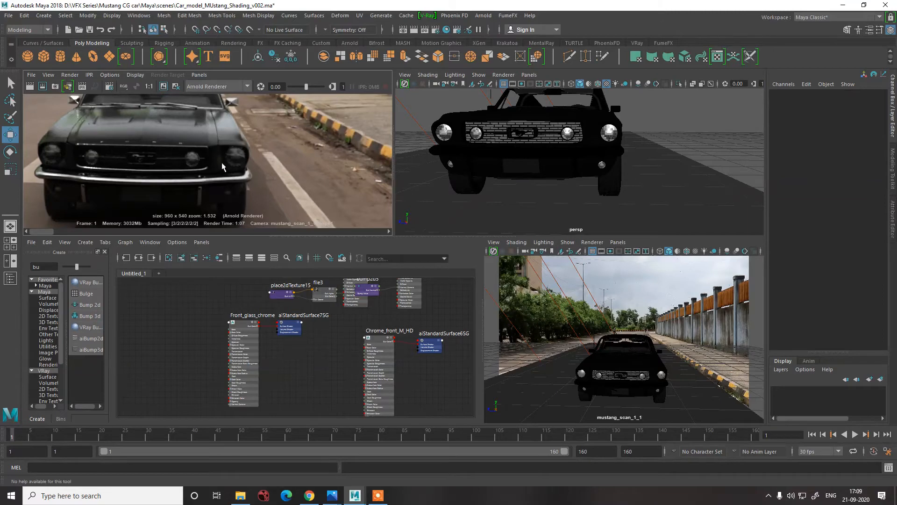
pyautogui.keyDown('alt'); pyautogui.moveTo(648, 162); pyautogui.dragTo(572, 160); pyautogui.keyUp('alt')
pyautogui.click(583, 132)
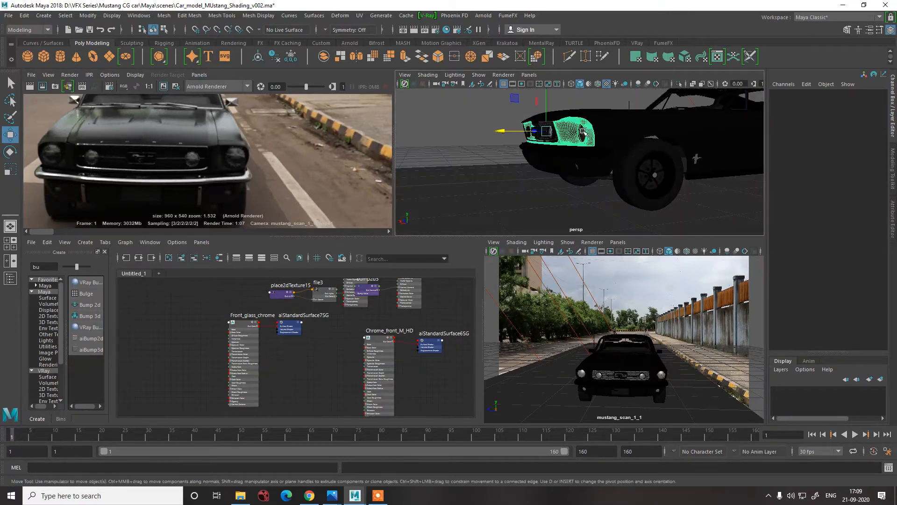
pyautogui.click(581, 137)
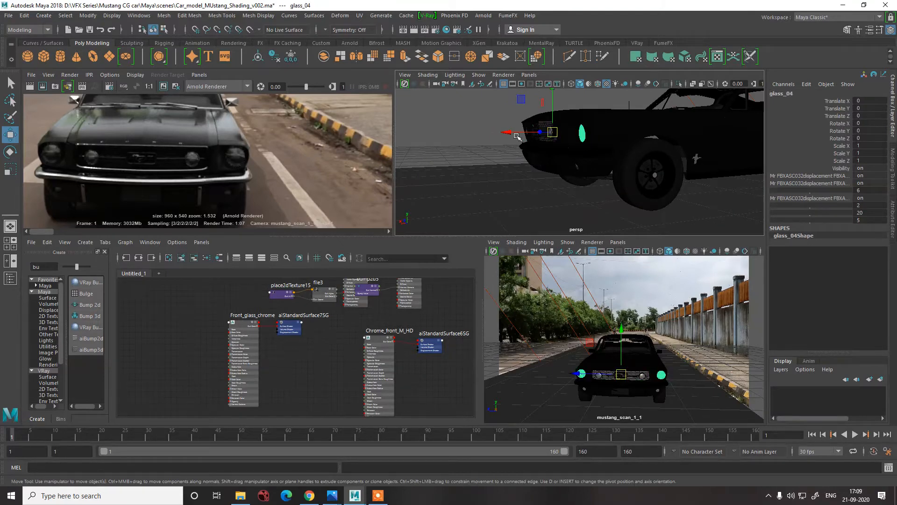
pyautogui.moveTo(510, 133); pyautogui.dragTo(441, 134)
pyautogui.keyDown('alt'); pyautogui.moveTo(546, 152); pyautogui.dragTo(558, 162); pyautogui.keyUp('alt')
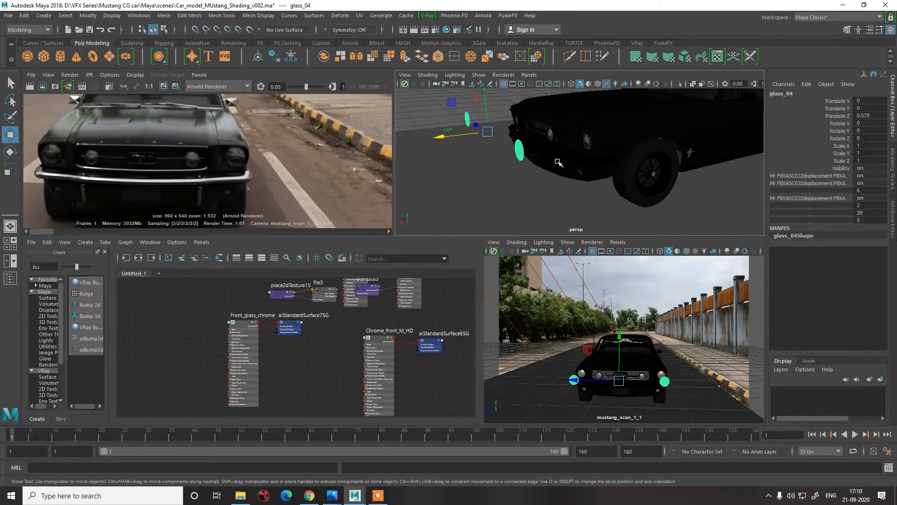
pyautogui.click(546, 133)
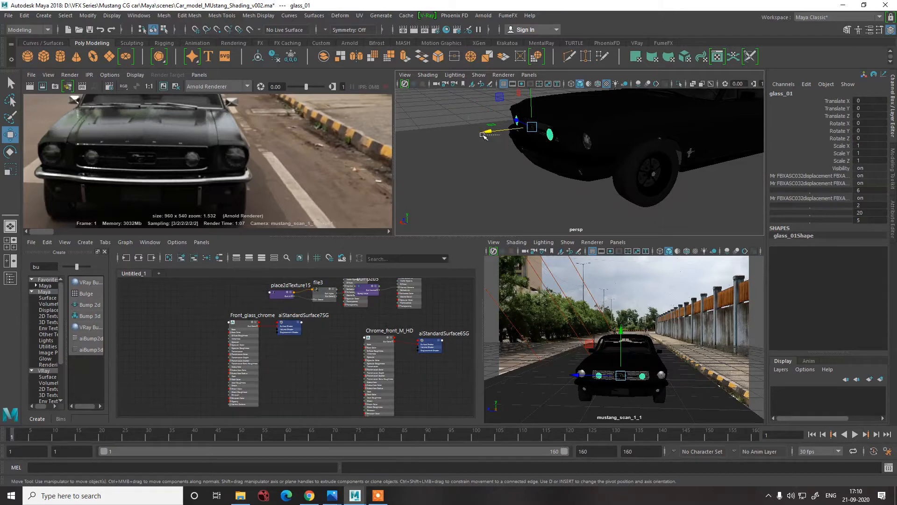
pyautogui.click(486, 138)
pyautogui.hotkey('ctrl', 'z')
pyautogui.hotkey('ctrl', 'z')
pyautogui.hotkey('ctrl', 'z')
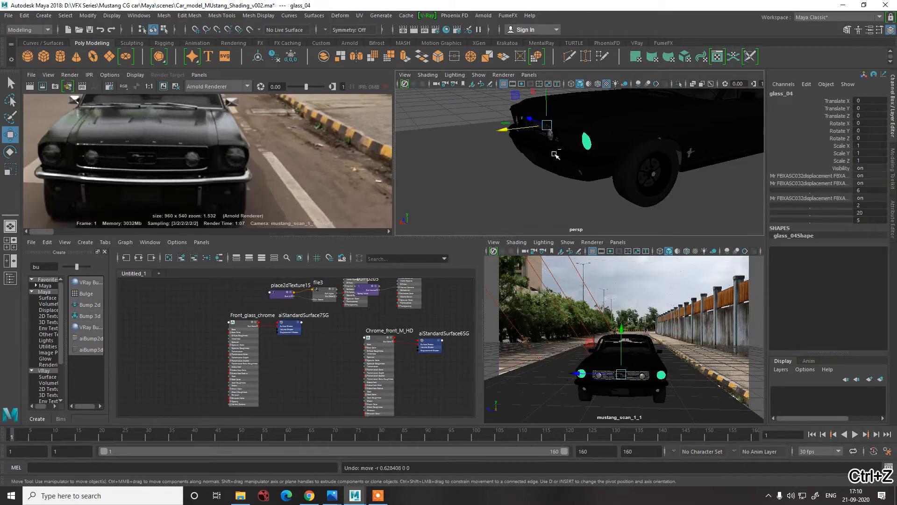
pyautogui.hotkey('ctrl', 'z')
# Pull the headlight glass glass_04 forward by about 0.56 on Z and expand its shape's Arnold attributes.
pyautogui.click(585, 143)
pyautogui.moveTo(502, 132); pyautogui.dragTo(402, 145)
pyautogui.hotkey('ctrl', 'a')
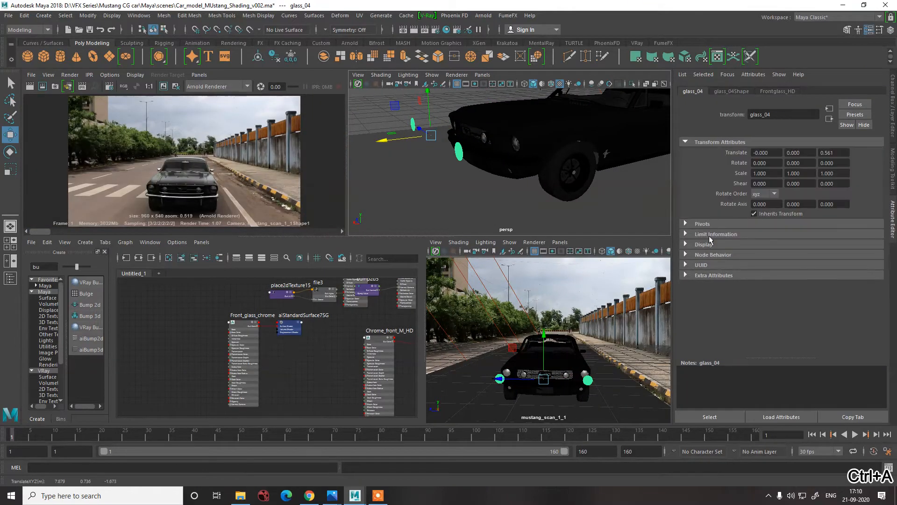
pyautogui.click(728, 92)
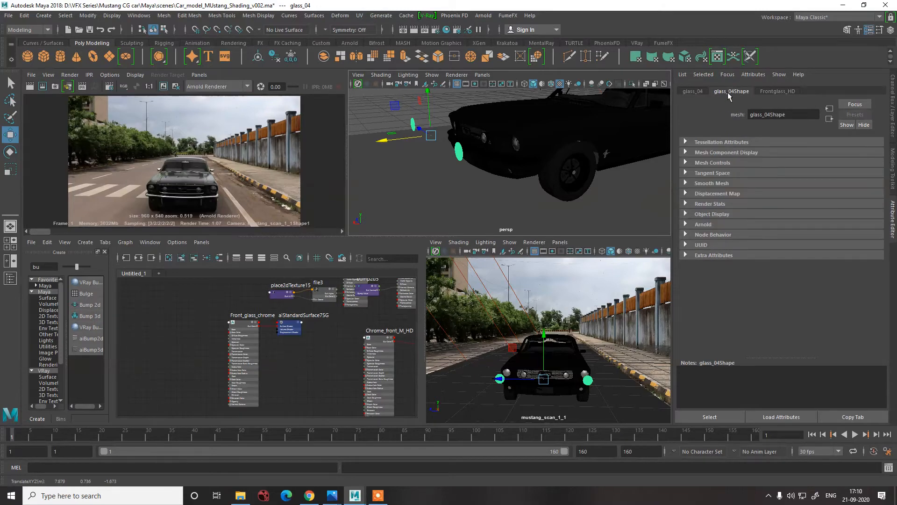
pyautogui.click(709, 234)
pyautogui.click(711, 216)
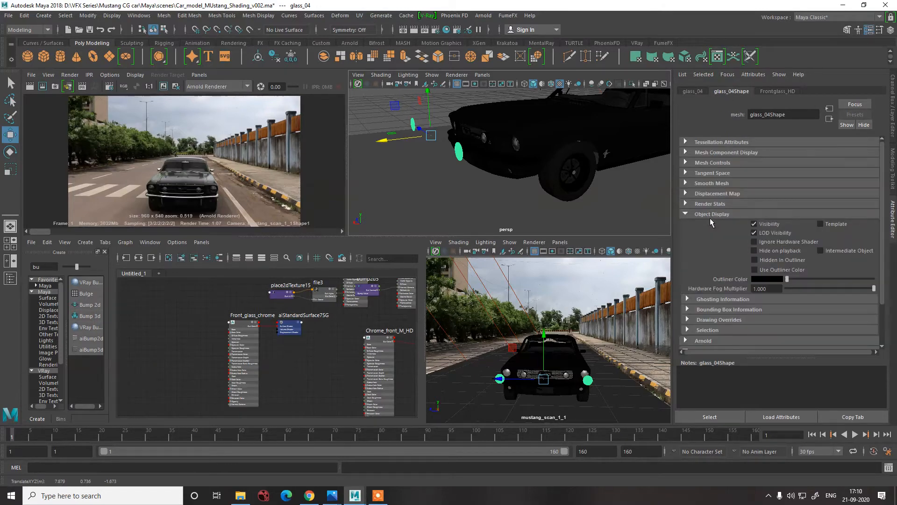
pyautogui.click(711, 217)
pyautogui.click(707, 222)
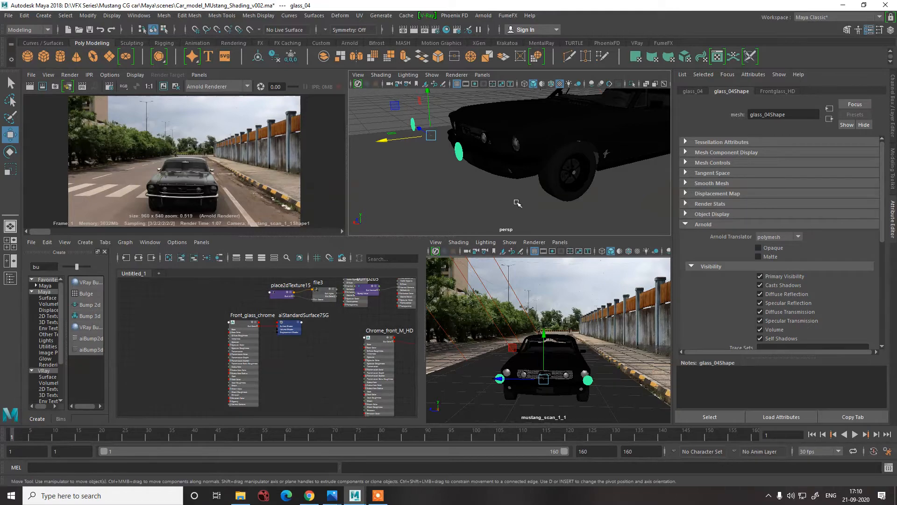
# Pull the headlight lamp mesh lamp_03 forward out of its housing and turn off Opaque in its Arnold attributes.
pyautogui.click(376, 111)
pyautogui.keyDown('alt'); pyautogui.moveTo(462, 157); pyautogui.dragTo(488, 155); pyautogui.keyUp('alt')
pyautogui.keyDown('alt'); pyautogui.moveTo(414, 135); pyautogui.dragTo(393, 132); pyautogui.keyUp('alt')
pyautogui.click(421, 139)
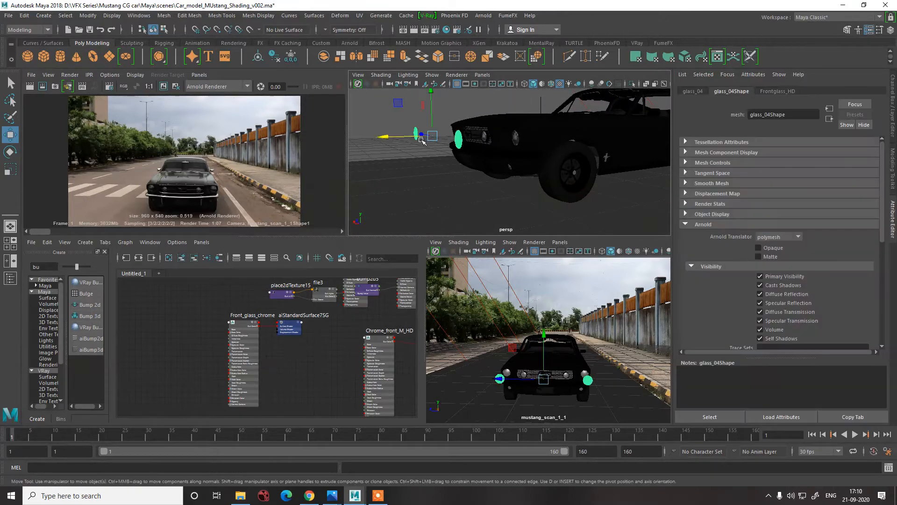
pyautogui.click(516, 137)
pyautogui.moveTo(455, 139); pyautogui.dragTo(422, 139)
pyautogui.click(758, 249)
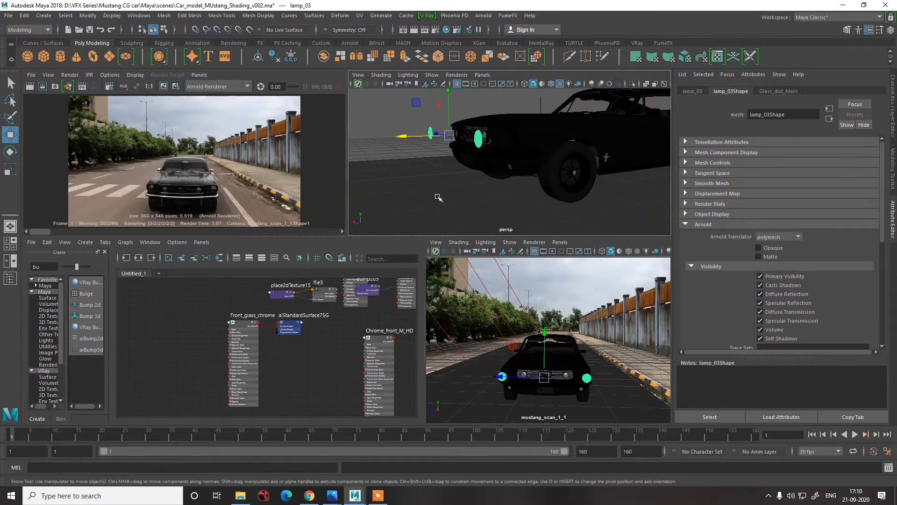
# Reset Translate Z to 0 on lamp_03 and glass_04 to seat both headlight meshes in the car, and clear the selection.
pyautogui.moveTo(432, 194)
pyautogui.keyDown('alt'); pyautogui.mouseDown()
pyautogui.moveTo(411, 192)
pyautogui.moveTo(402, 180)
pyautogui.moveTo(439, 194)
pyautogui.mouseUp(); pyautogui.keyUp('alt')
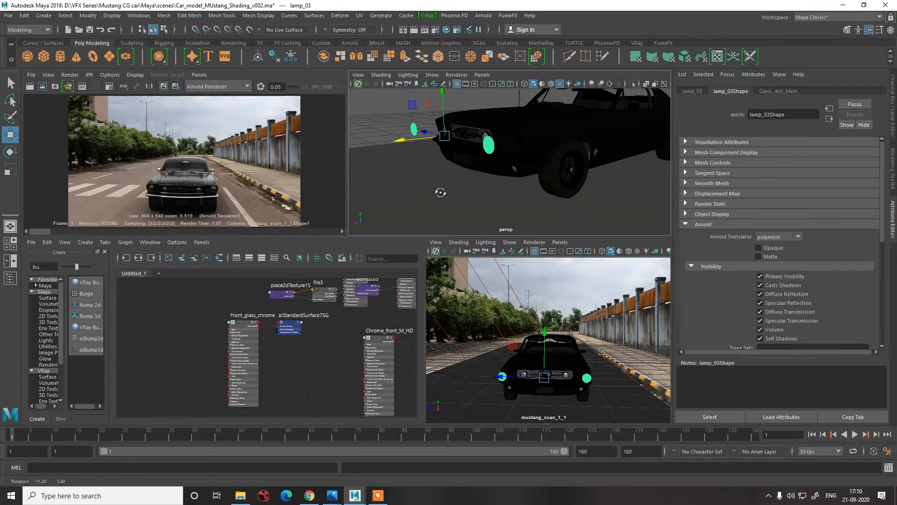
pyautogui.hotkey('ctrl', 'a')
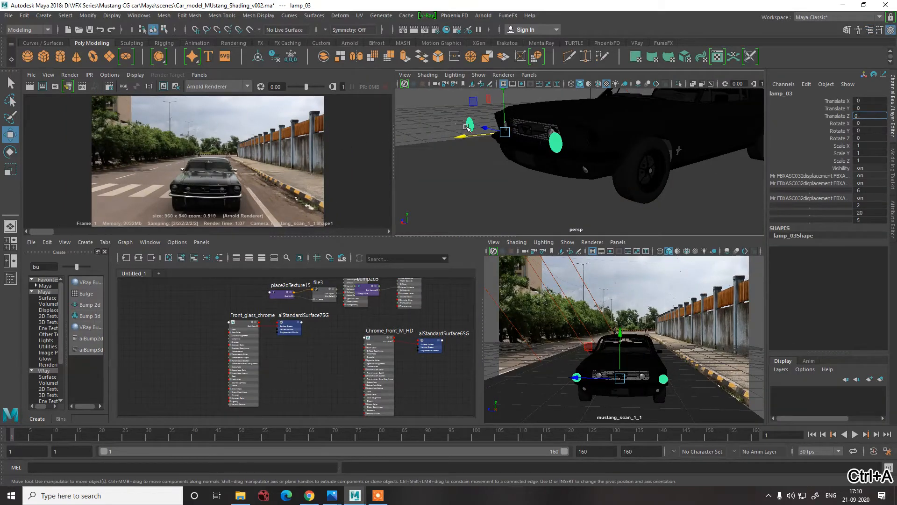
pyautogui.press('Return')
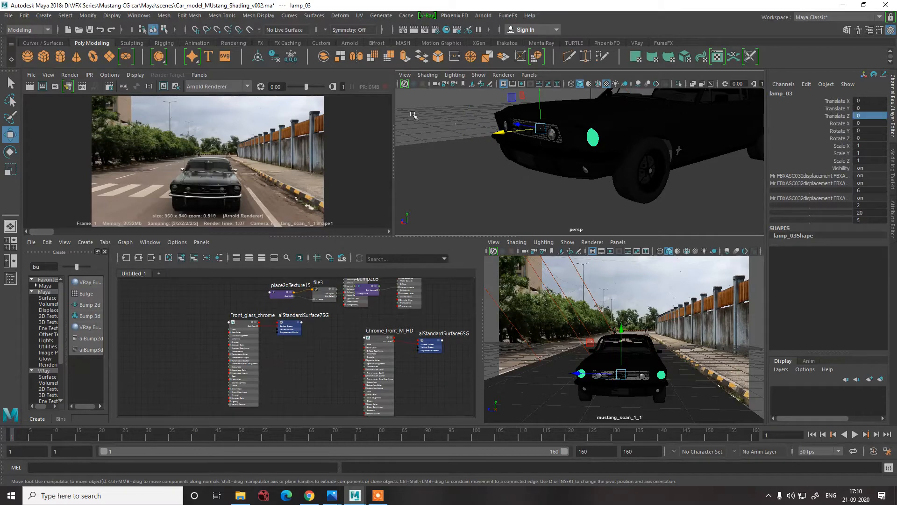
pyautogui.click(412, 114)
pyautogui.moveTo(426, 113); pyautogui.dragTo(463, 128)
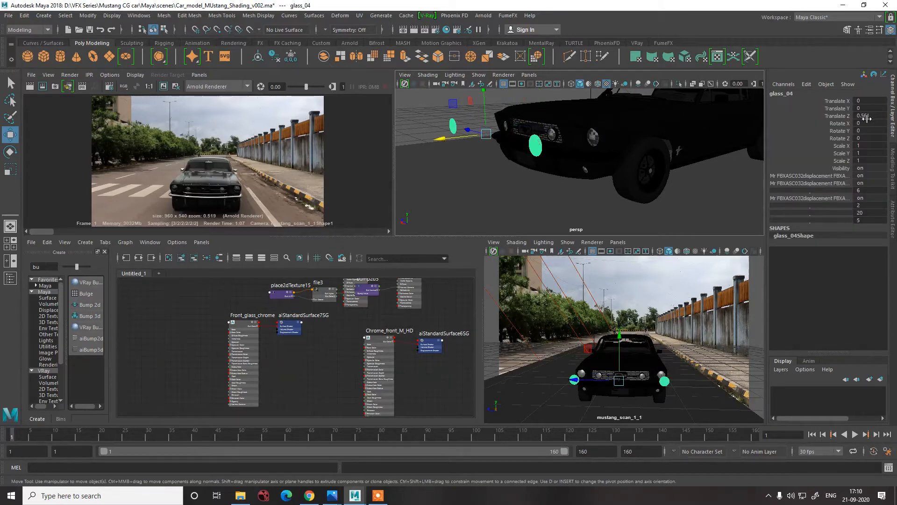
pyautogui.doubleClick(865, 116)
pyautogui.write('0')
pyautogui.press('Return')
pyautogui.click(449, 124)
# Re-render only a small region around one headlight in the rendered camera view.
pyautogui.scroll(8, 218, 189)
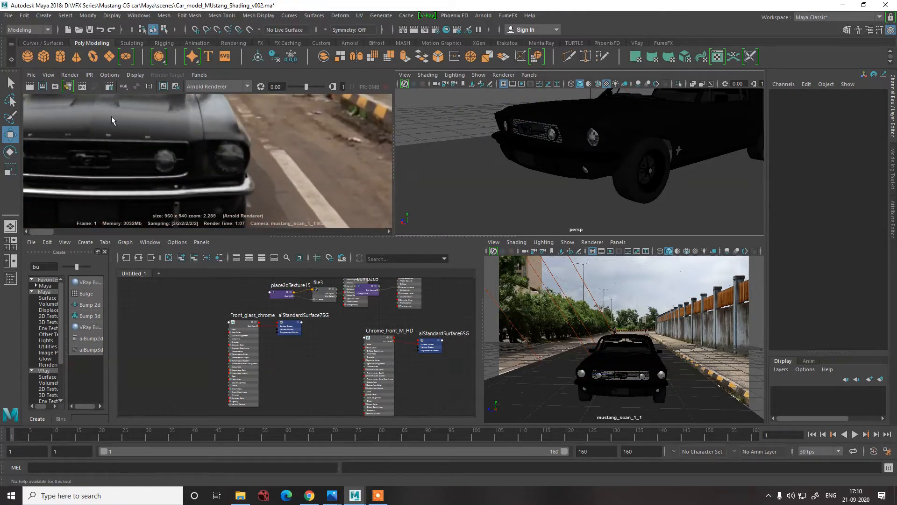
pyautogui.moveTo(193, 123); pyautogui.dragTo(284, 201)
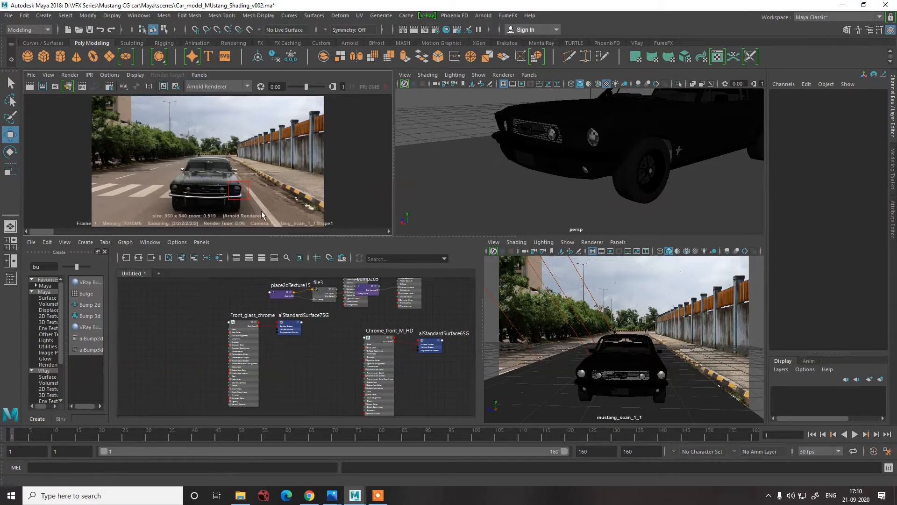
# Examine the rendered headlight up close and open the Frontglass_HD material attributes of the headlight glass glass_04.
pyautogui.scroll(5, 234, 192)
pyautogui.scroll(4, 242, 169)
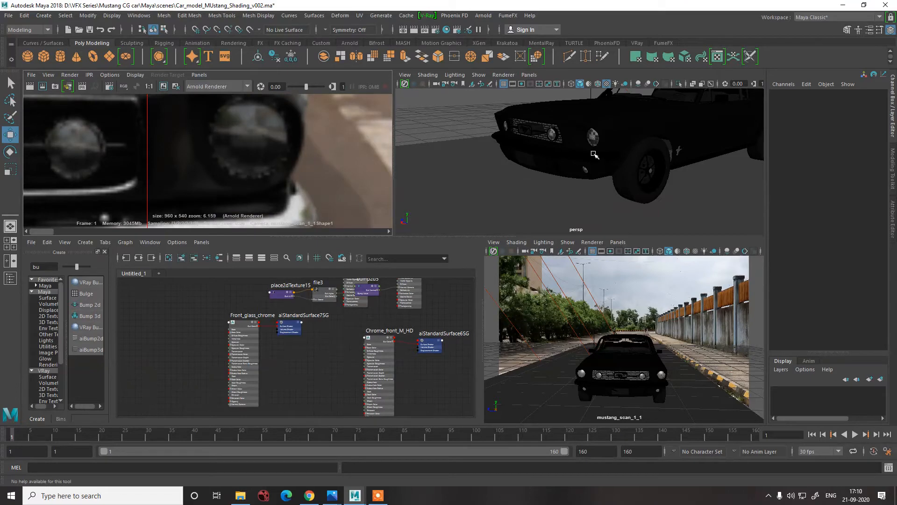
pyautogui.click(591, 140)
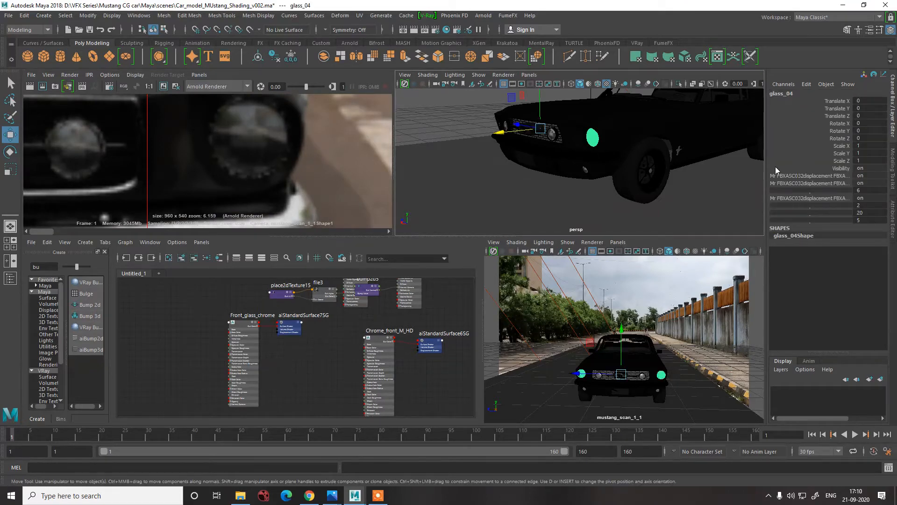
pyautogui.hotkey('ctrl', 'a')
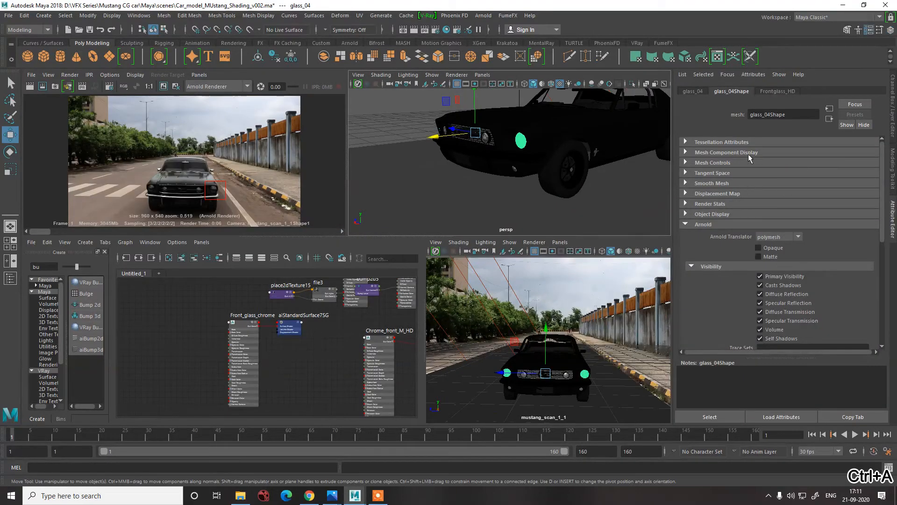
pyautogui.click(782, 92)
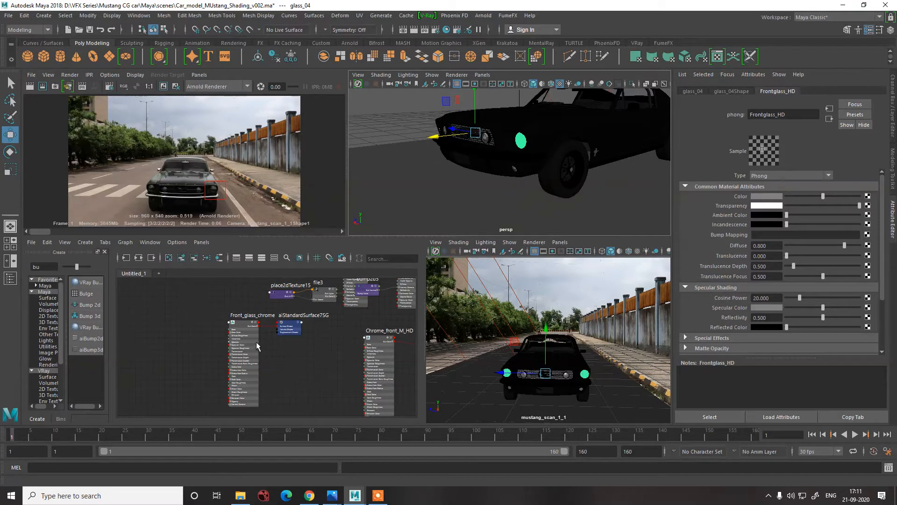
pyautogui.scroll(5, 304, 323)
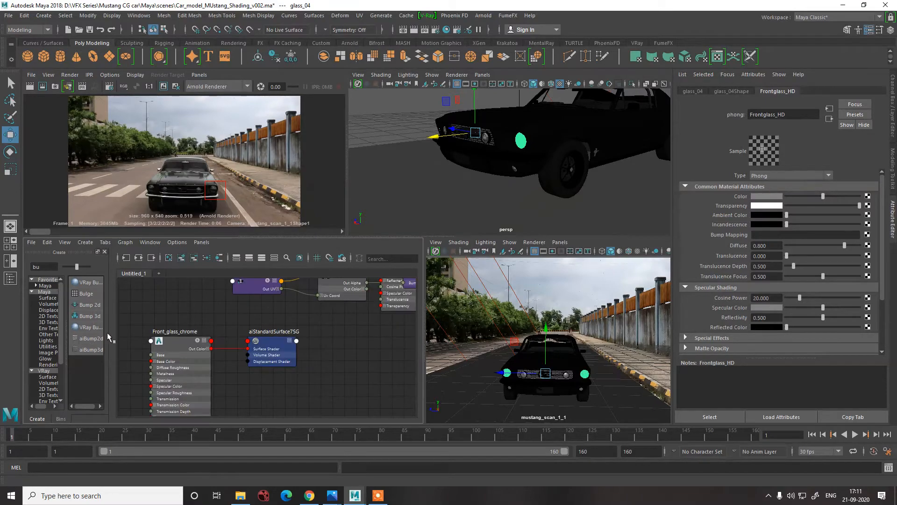
pyautogui.moveTo(108, 336); pyautogui.dragTo(170, 338)
pyautogui.click(139, 16)
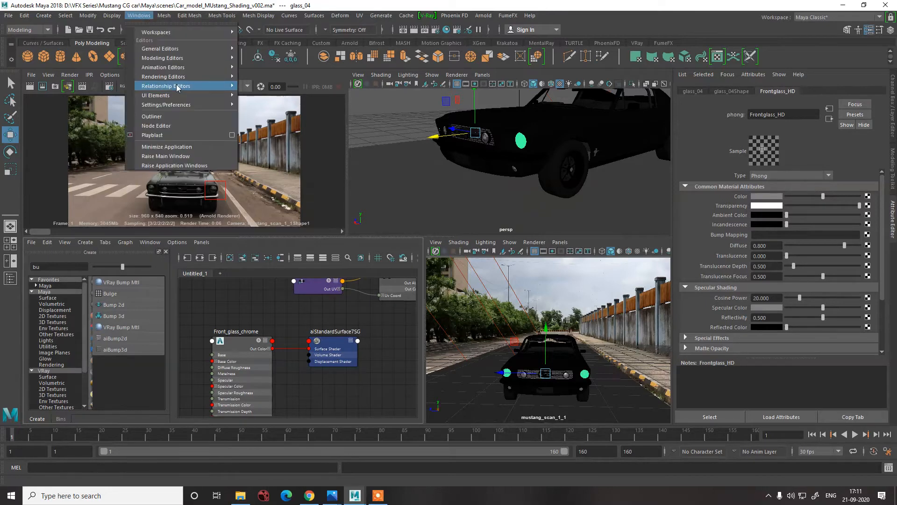
pyautogui.moveTo(187, 77)
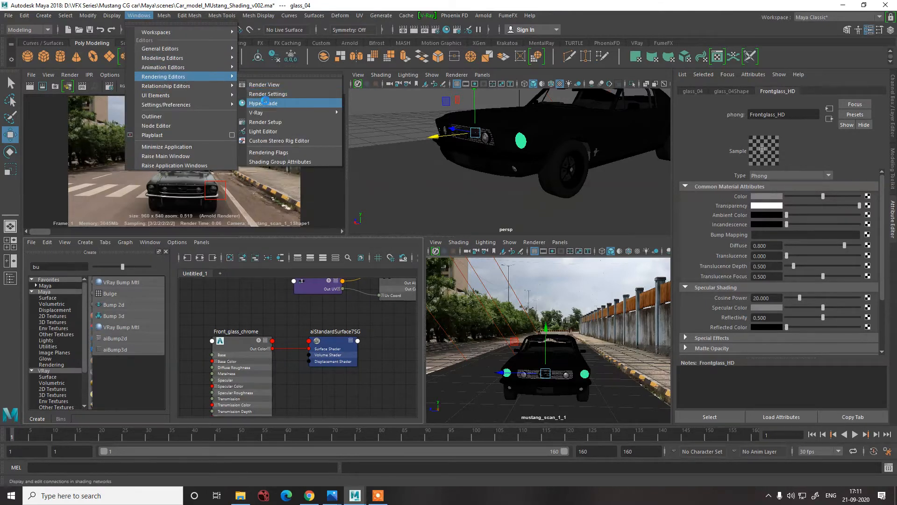
pyautogui.click(264, 102)
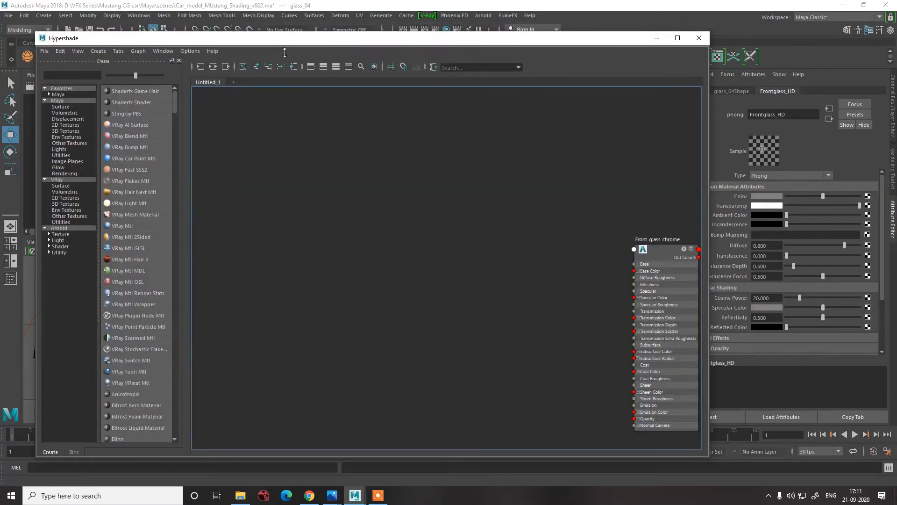
pyautogui.moveTo(285, 53); pyautogui.dragTo(348, 153)
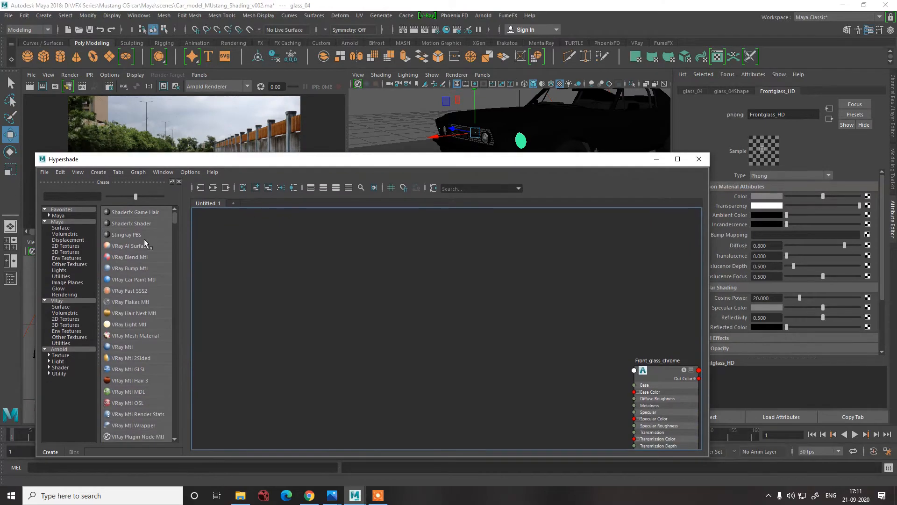
pyautogui.click(61, 174)
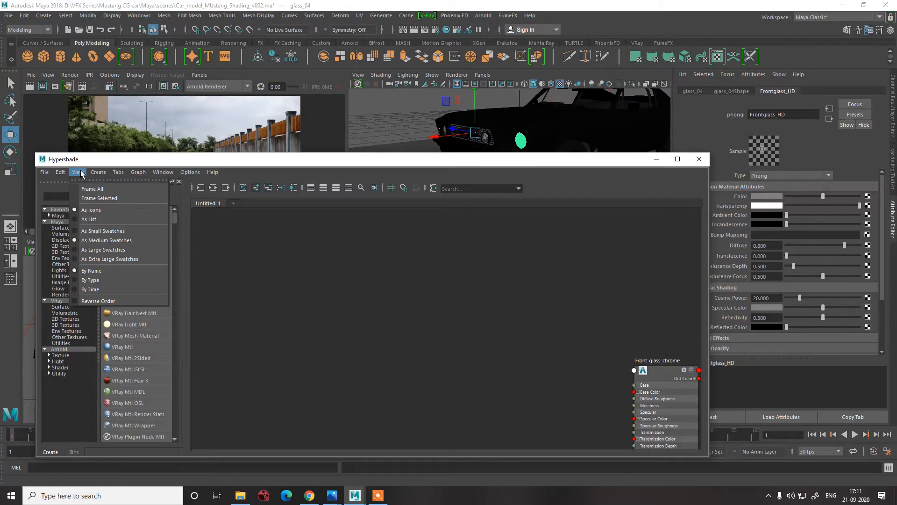
pyautogui.click(440, 283)
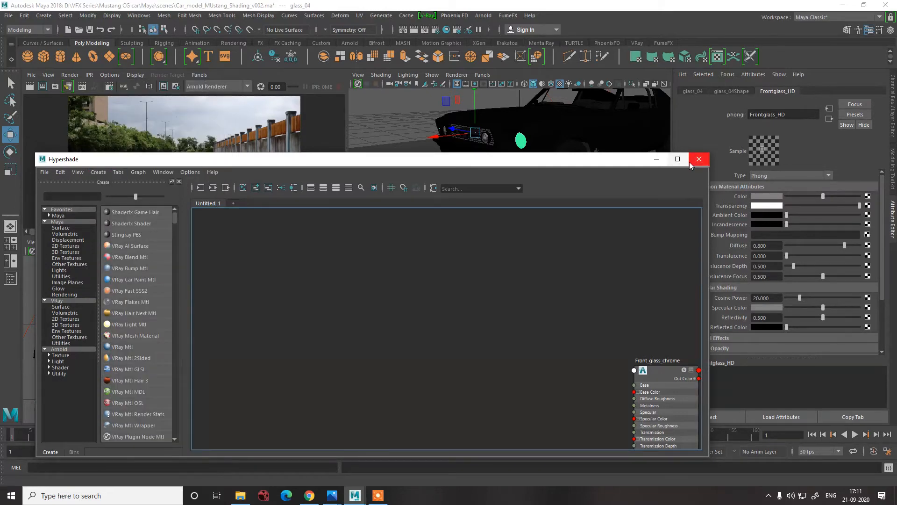
pyautogui.click(699, 159)
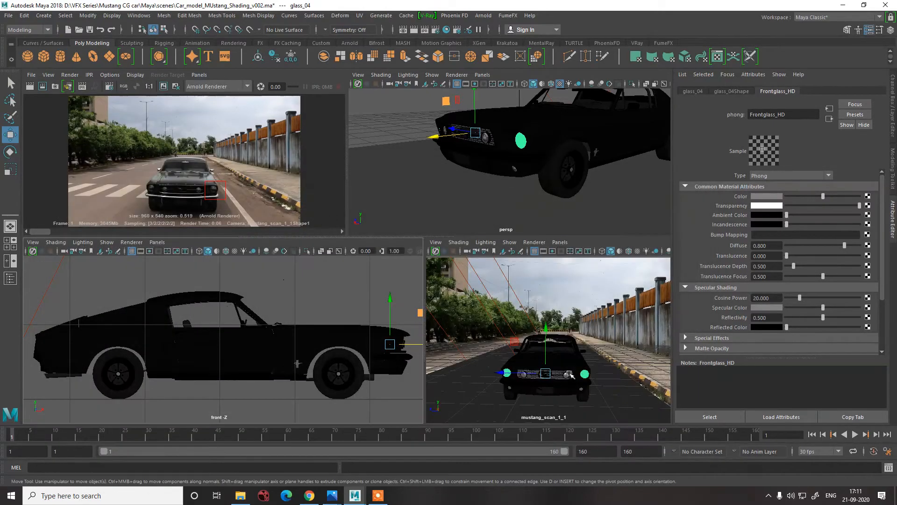
pyautogui.click(492, 147)
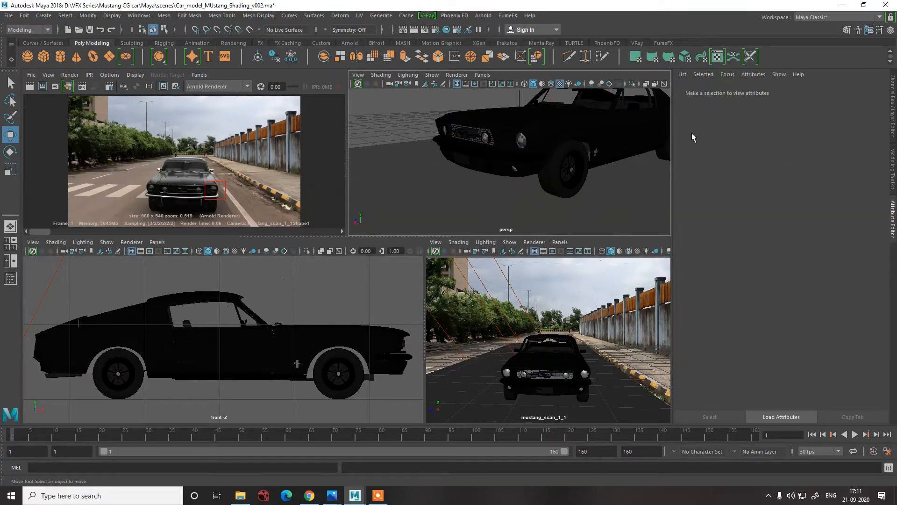
# On glass_04's Frontglass_HD material, lighten Color slightly, set Reflectivity to about 0.208 and darken Specular Color to black.
pyautogui.click(522, 141)
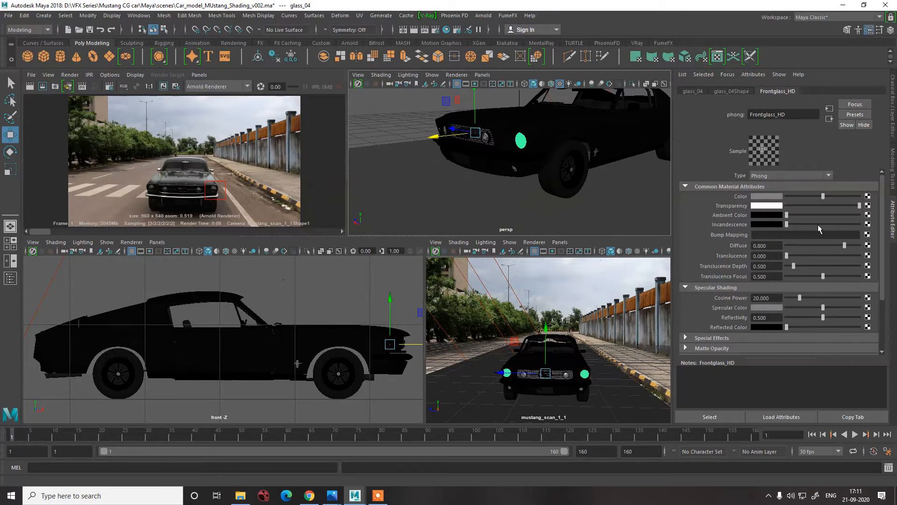
pyautogui.moveTo(823, 197)
pyautogui.mouseDown()
pyautogui.moveTo(862, 197)
pyautogui.moveTo(836, 197)
pyautogui.mouseUp()
pyautogui.scroll(-1, 794, 276)
pyautogui.moveTo(801, 290); pyautogui.dragTo(780, 291)
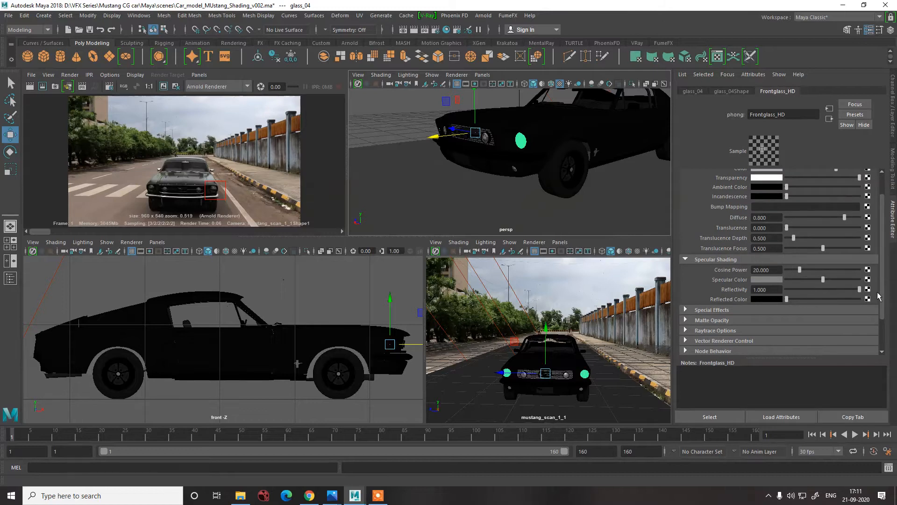
pyautogui.click(801, 298)
pyautogui.hotkey('ctrl', 'z')
pyautogui.moveTo(824, 279); pyautogui.dragTo(708, 280)
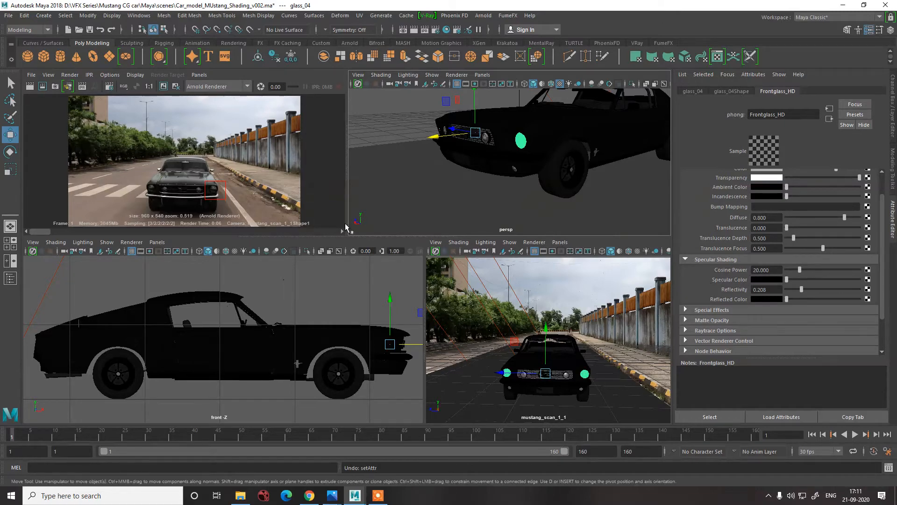
# Pull glass_04 forward to expose lamp_03 and raise the Transparency of the lamp's Glass_dist_Main material to full white.
pyautogui.scroll(5, 298, 197)
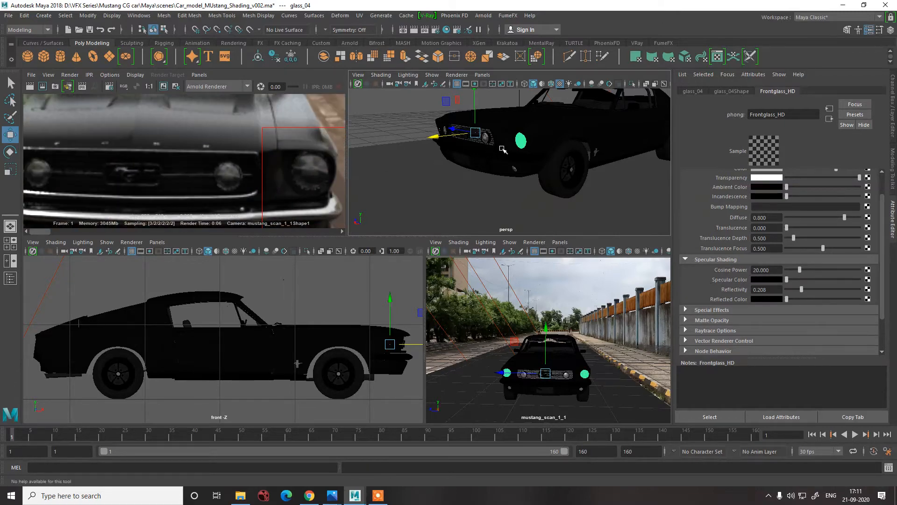
pyautogui.moveTo(434, 139); pyautogui.dragTo(406, 146)
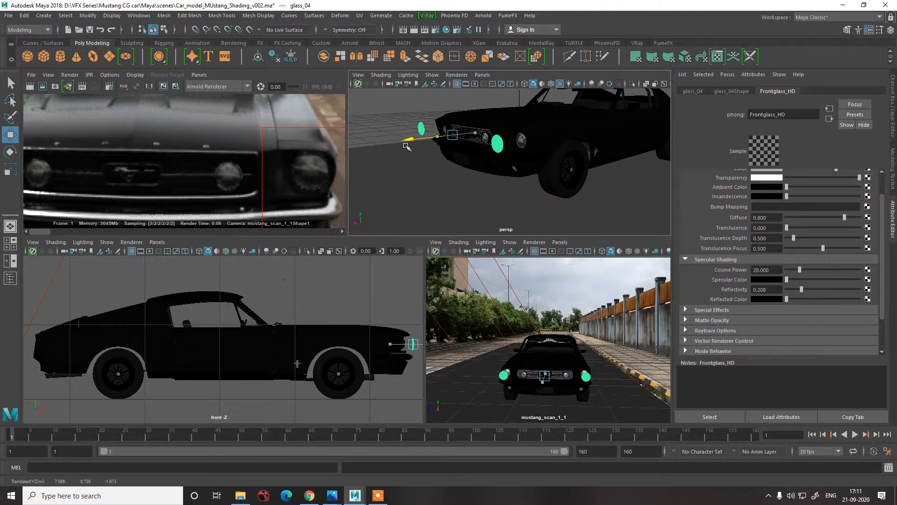
pyautogui.click(516, 140)
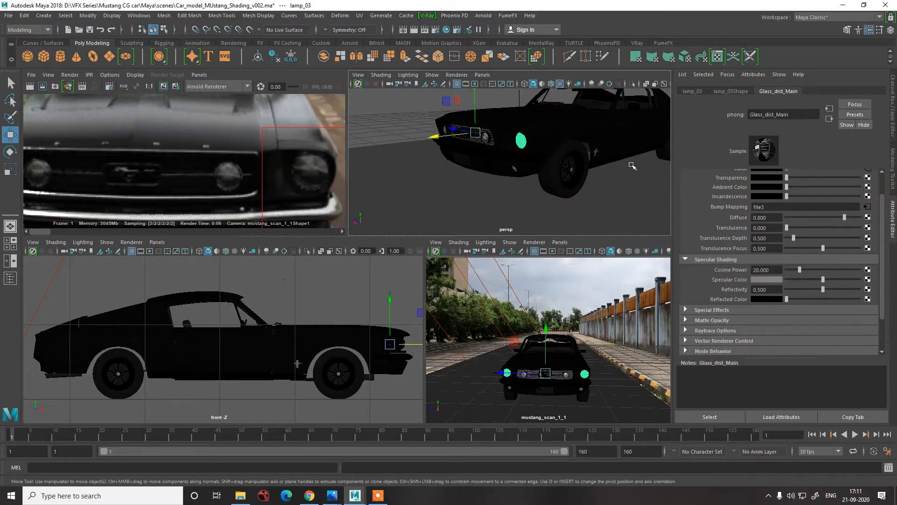
pyautogui.scroll(2, 819, 201)
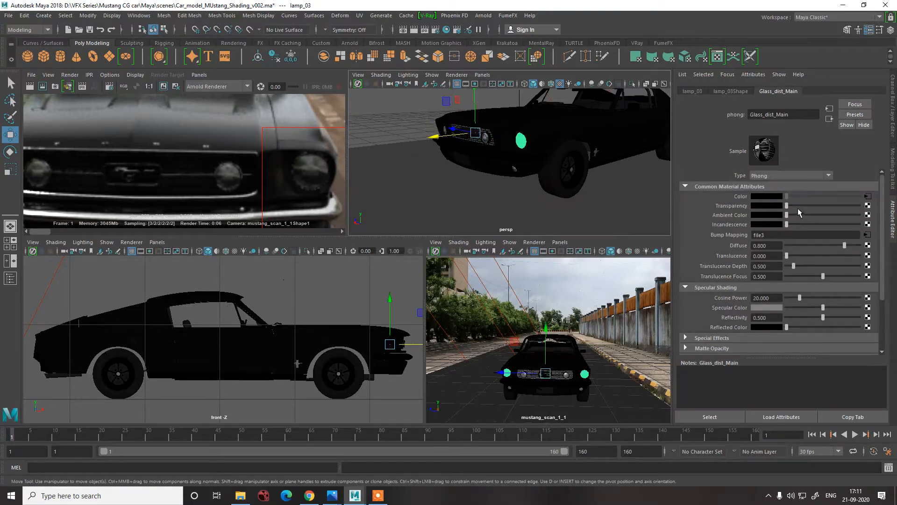
pyautogui.moveTo(795, 207); pyautogui.dragTo(878, 207)
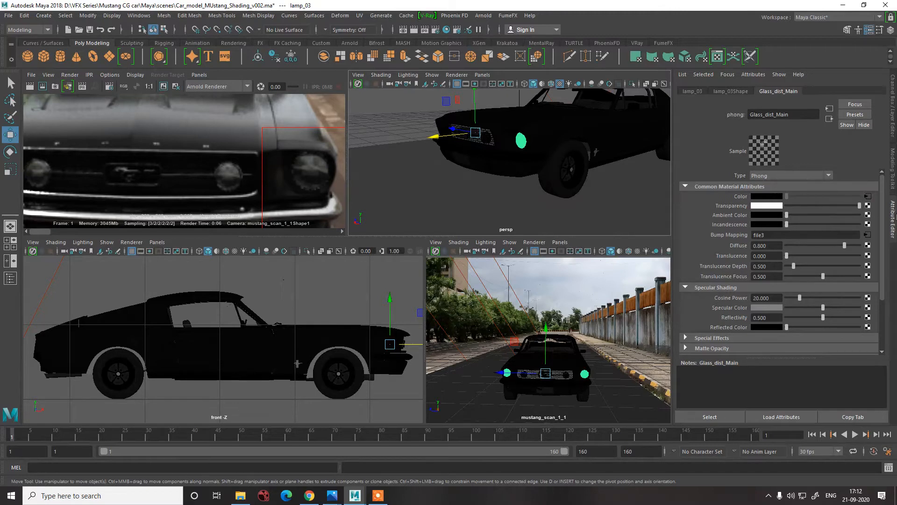
# Reset glass_04's Translate Z to seat the glass back in the headlights, and clear the selection.
pyautogui.click(415, 125)
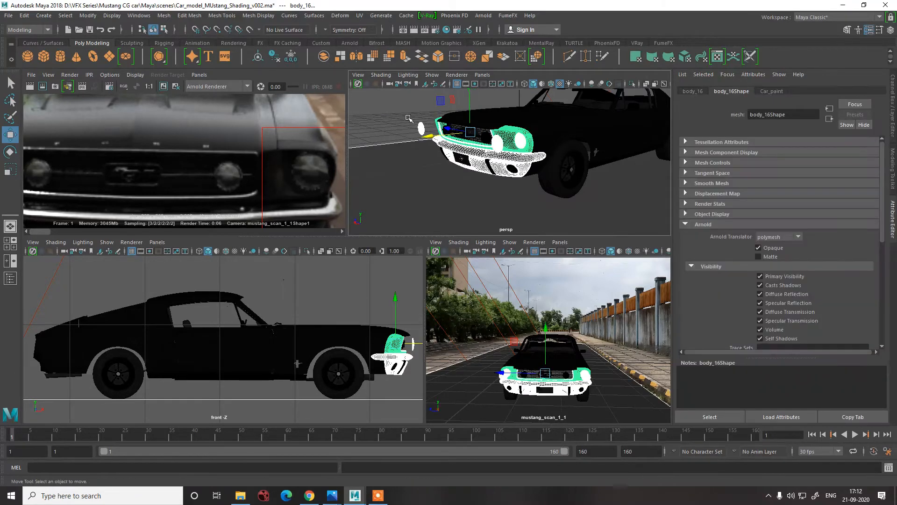
pyautogui.click(421, 128)
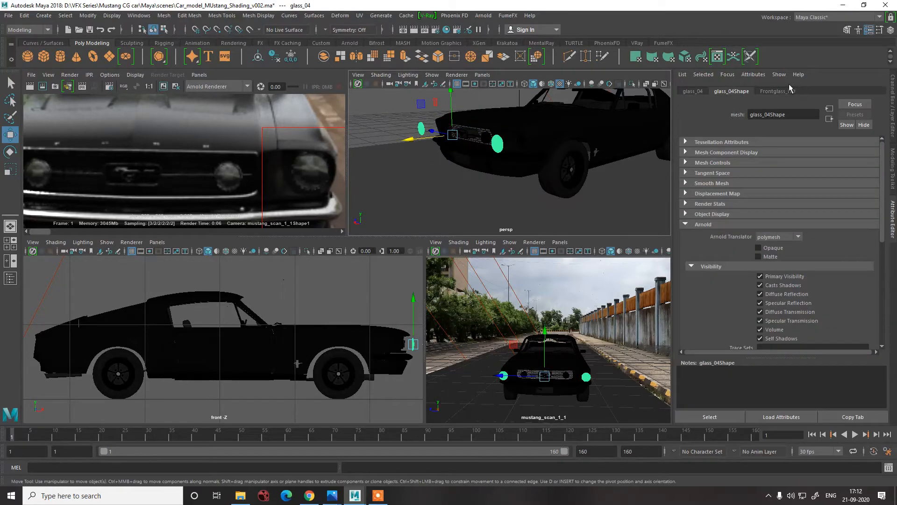
pyautogui.click(778, 93)
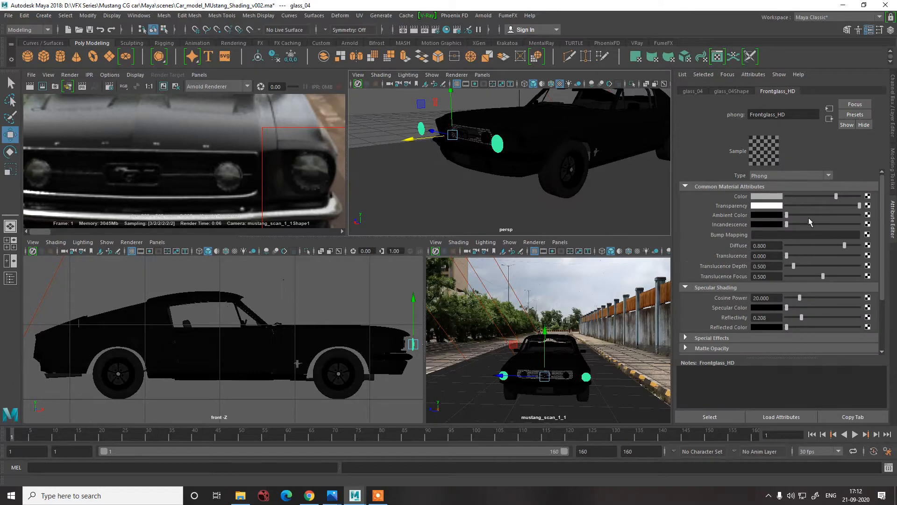
pyautogui.hotkey('ctrl', 'a')
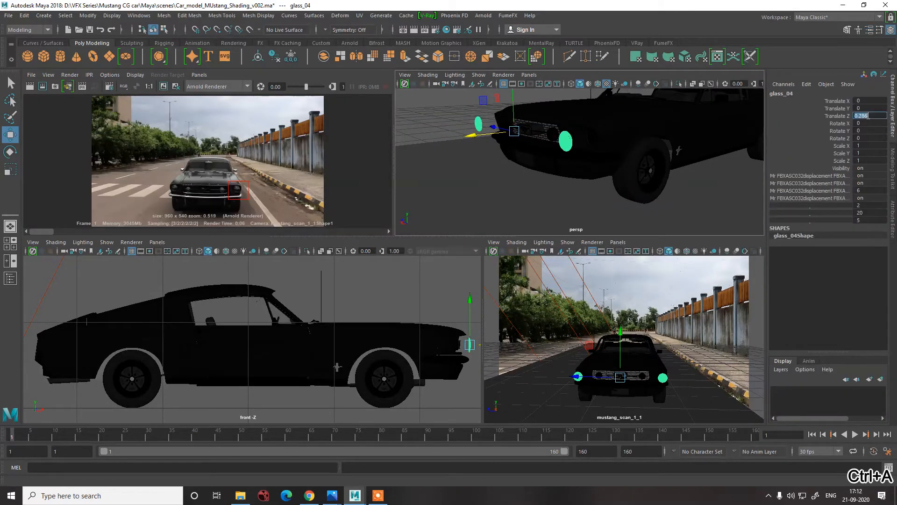
pyautogui.click(449, 120)
# Re-render the region around the headlight and examine the lamp detail up close and from the full front.
pyautogui.scroll(5, 229, 202)
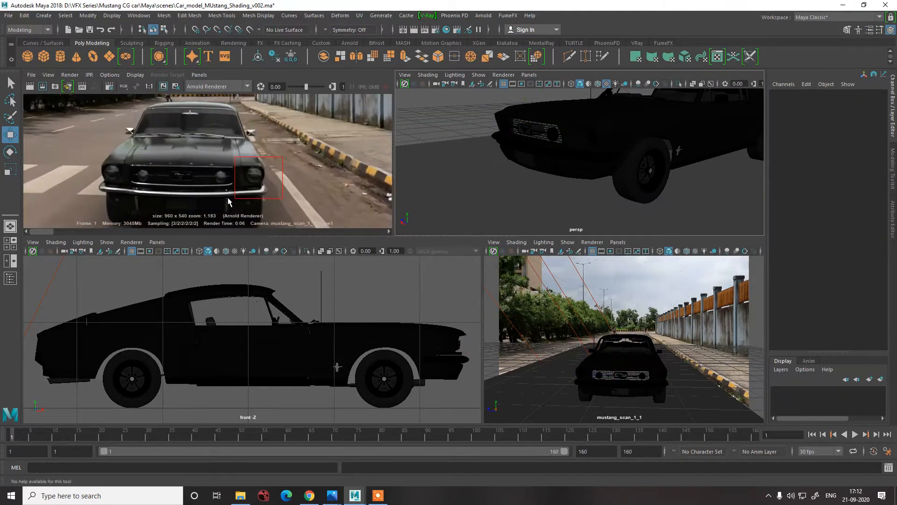
pyautogui.click(42, 87)
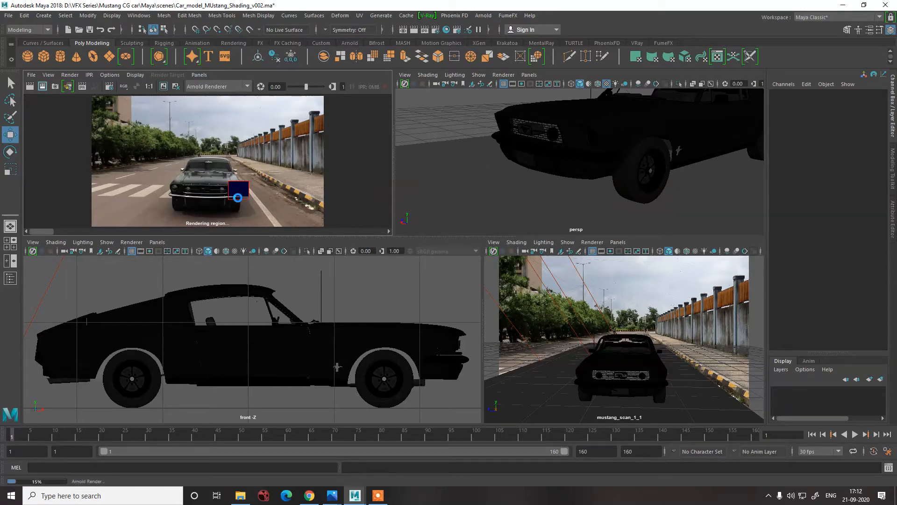
pyautogui.scroll(5, 236, 187)
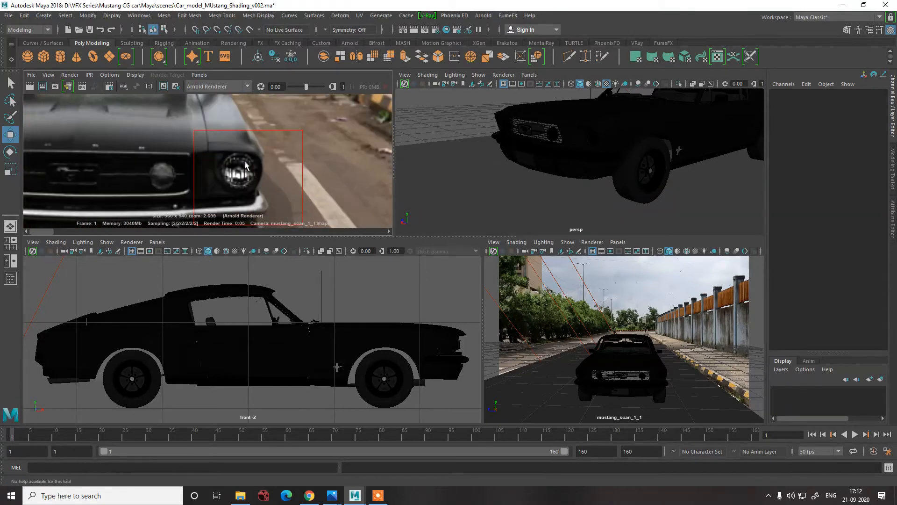
pyautogui.scroll(-3, 247, 192)
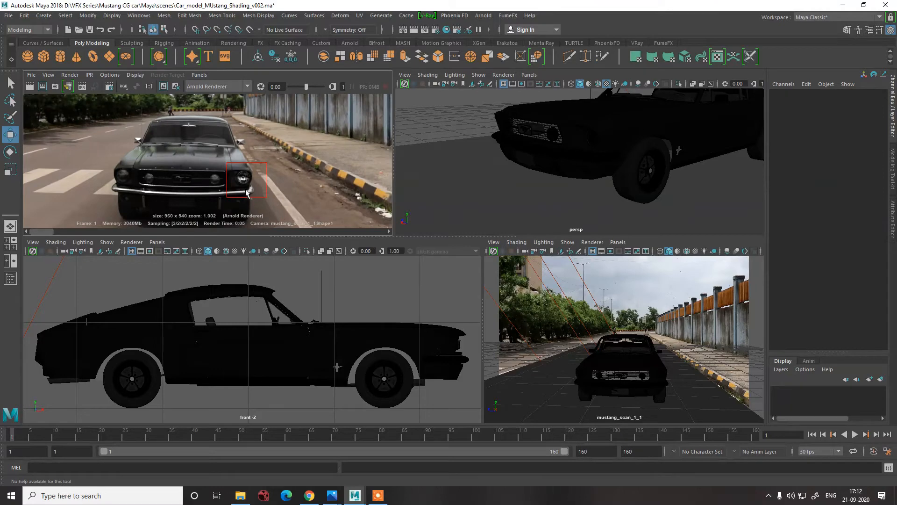
pyautogui.scroll(5, 240, 177)
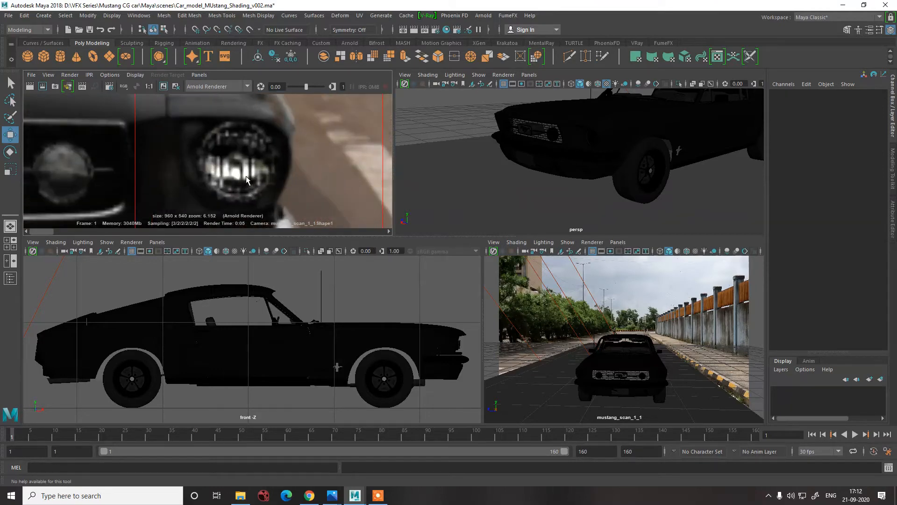
pyautogui.scroll(-3, 250, 183)
pyautogui.scroll(5, 251, 182)
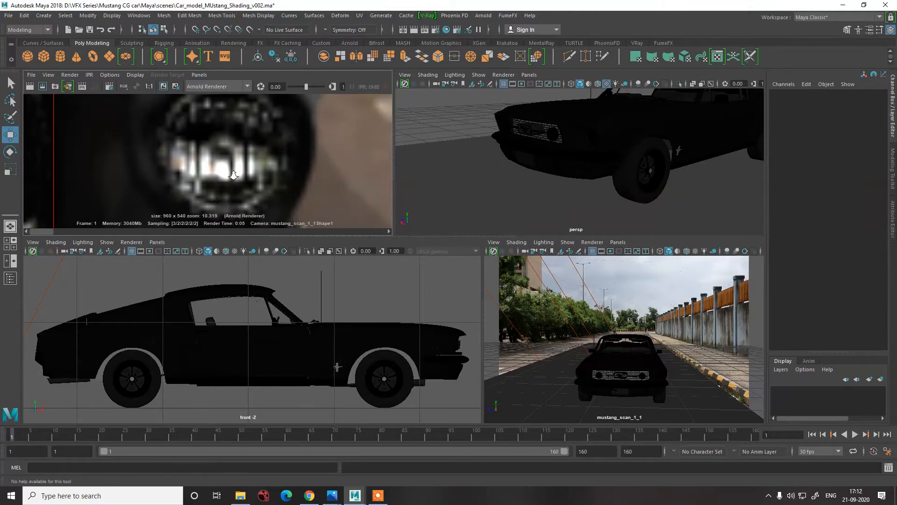
pyautogui.scroll(-6, 233, 177)
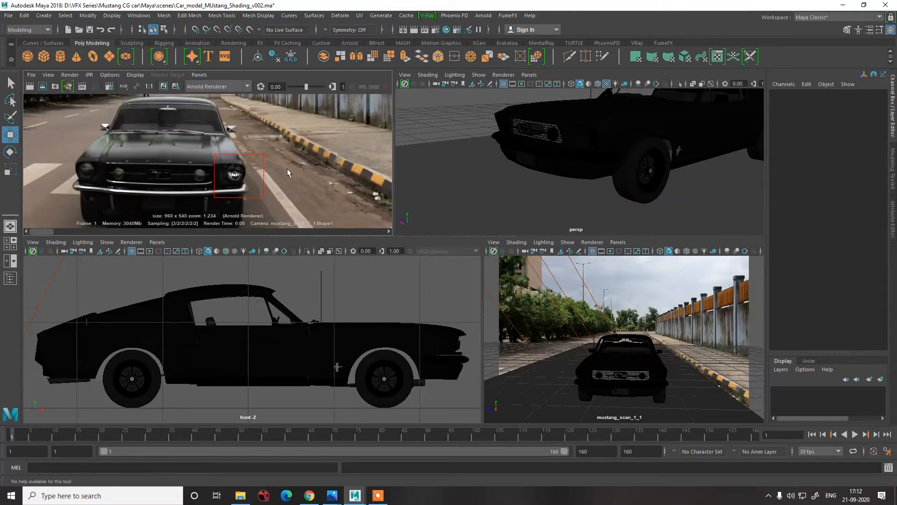
# Set the render image size to the HD_1080 preset (1920 x 1080) in the render settings.
pyautogui.click(435, 31)
pyautogui.scroll(-8, 216, 223)
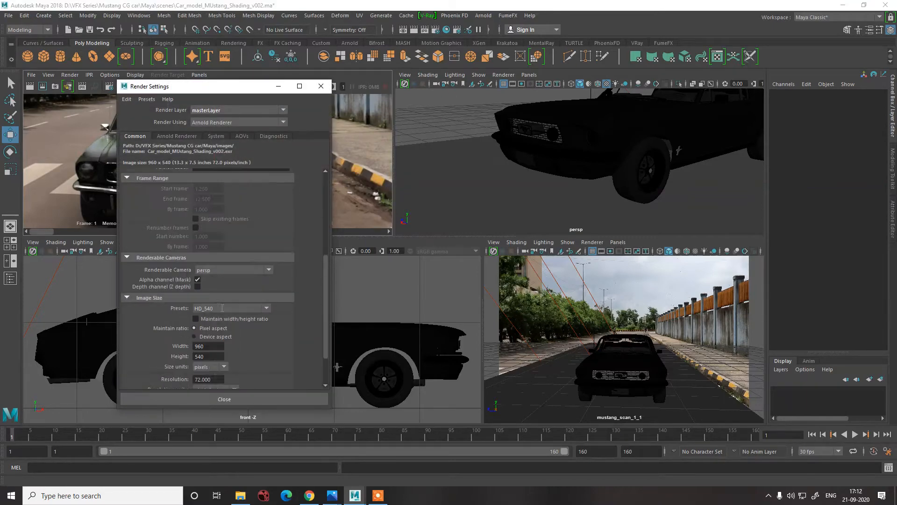
pyautogui.click(220, 258)
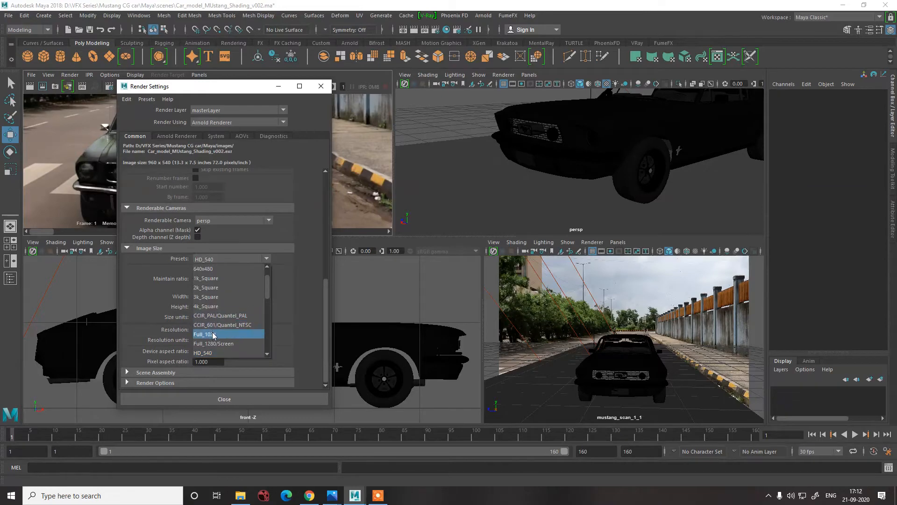
pyautogui.click(226, 317)
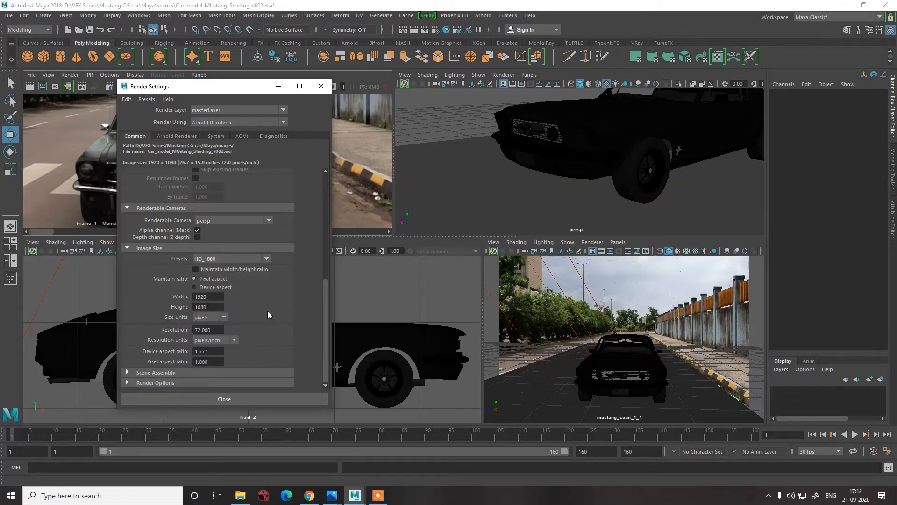
# Close the render settings and switch the panel showing the render view to the persp camera.
pyautogui.click(238, 397)
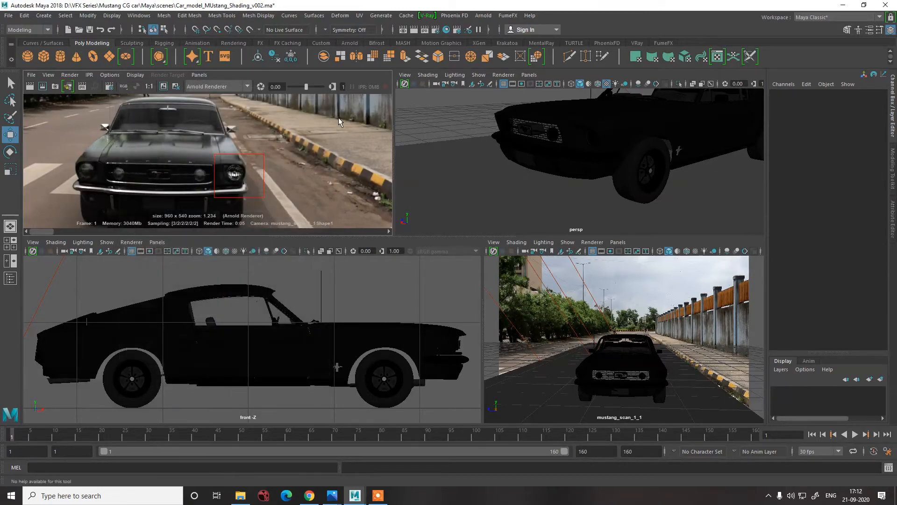
pyautogui.click(413, 30)
pyautogui.click(448, 250)
pyautogui.click(199, 74)
pyautogui.moveTo(215, 84)
pyautogui.click(323, 94)
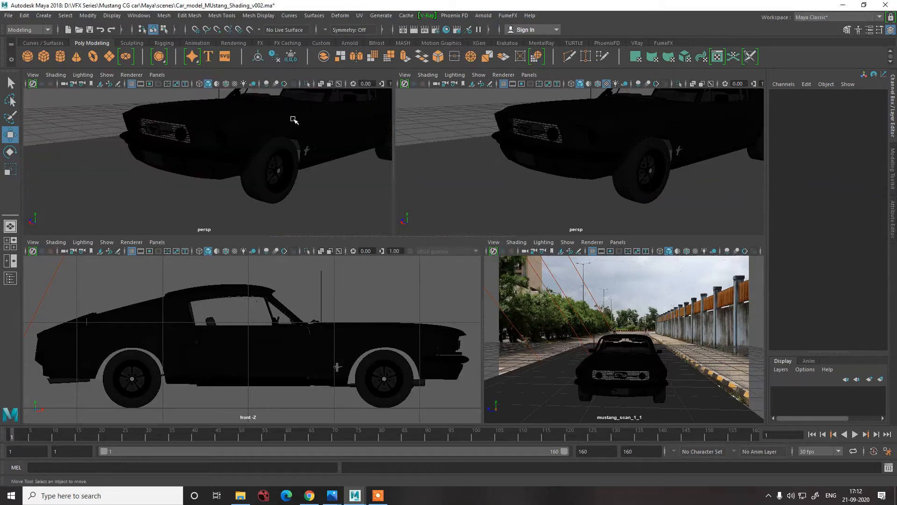
# Render the current frame in the Render View, examine the headlights and grille lights close up, and close the render.
pyautogui.click(414, 30)
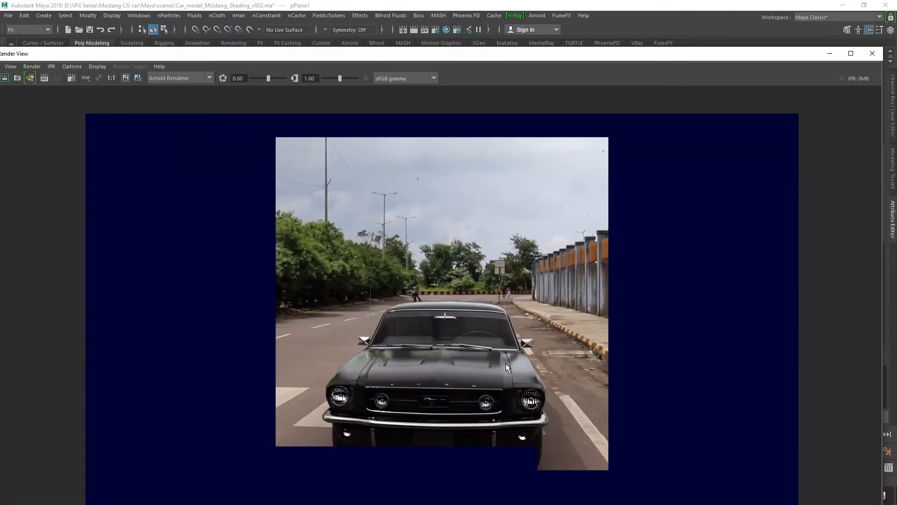
pyautogui.scroll(3, 536, 418)
pyautogui.scroll(3, 536, 418)
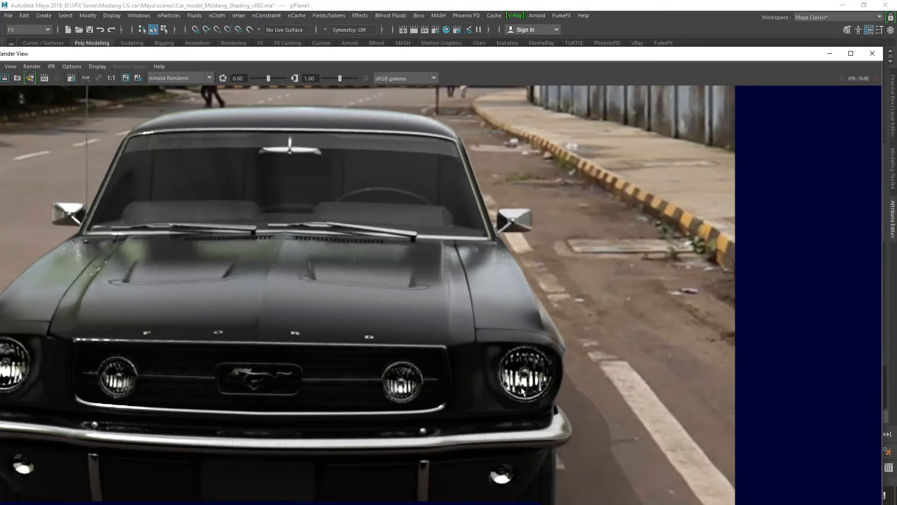
pyautogui.scroll(-2, 527, 375)
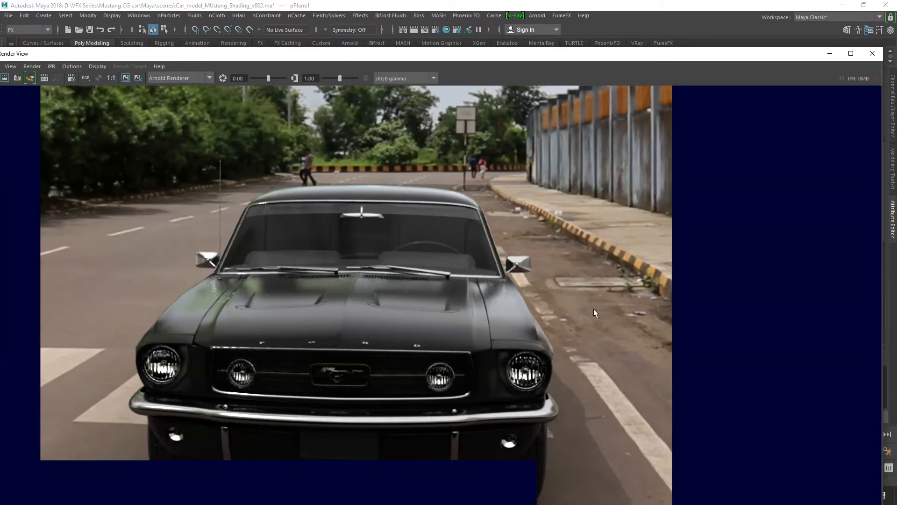
pyautogui.click(872, 53)
# Select the glass covers of the headlights, grille lights and lower bumper lights together.
pyautogui.click(600, 156)
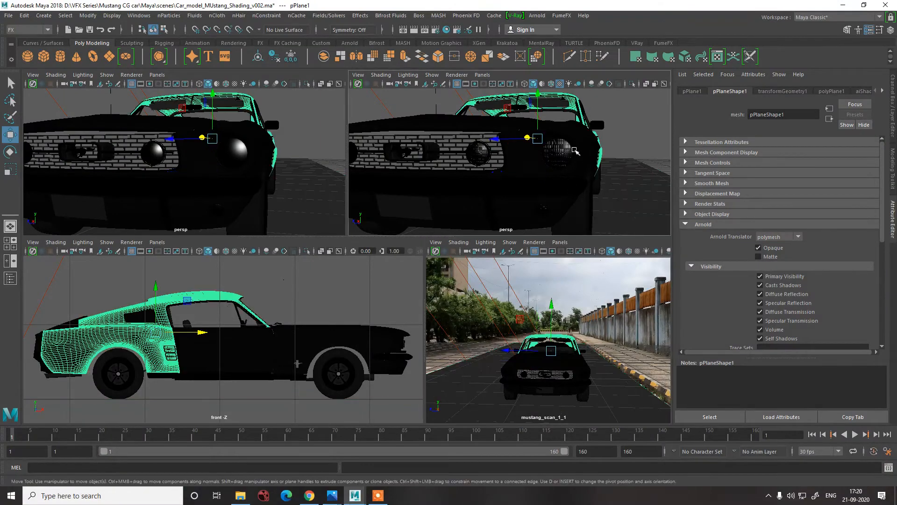
pyautogui.click(565, 158)
pyautogui.keyDown('alt'); pyautogui.moveTo(559, 188); pyautogui.dragTo(456, 173); pyautogui.keyUp('alt')
pyautogui.moveTo(456, 173); pyautogui.dragTo(417, 173, button='middle')
pyautogui.hotkey('ctrl', 'z')
pyautogui.hotkey('ctrl', 'z')
pyautogui.hotkey('ctrl', 'z')
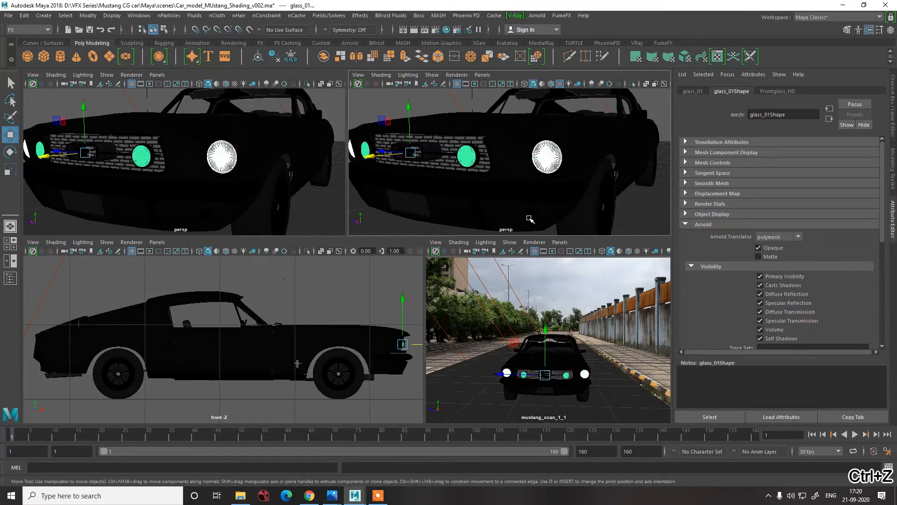
pyautogui.hotkey('ctrl', 'z')
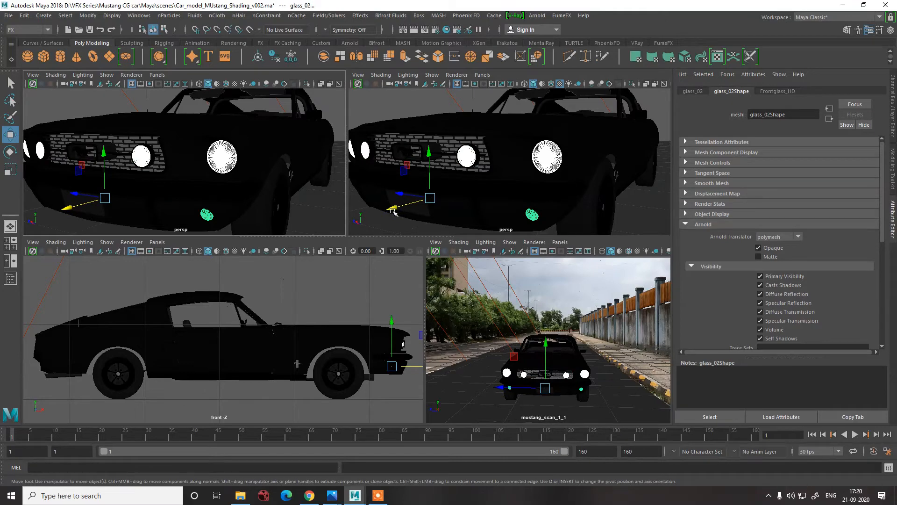
# Lower the Transparency of the Frontglass_HD material to light grey and raise its Specular Color slightly.
pyautogui.click(779, 91)
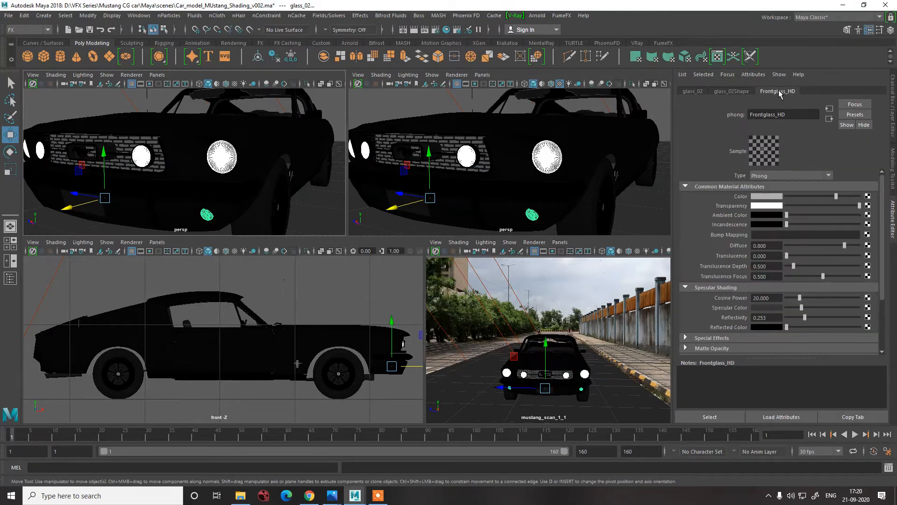
pyautogui.moveTo(853, 208)
pyautogui.mouseDown()
pyautogui.moveTo(793, 208)
pyautogui.moveTo(838, 210)
pyautogui.mouseUp()
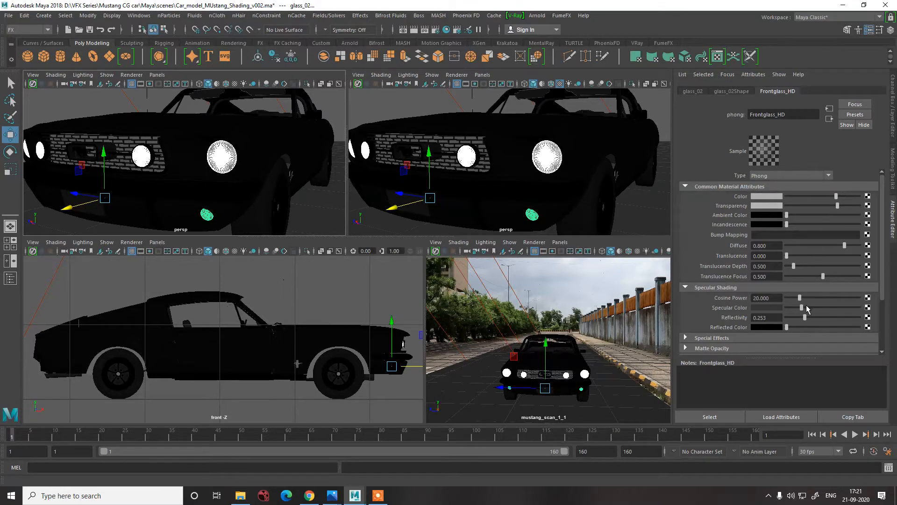
pyautogui.moveTo(808, 308)
pyautogui.mouseDown()
pyautogui.moveTo(845, 310)
pyautogui.moveTo(810, 308)
pyautogui.mouseUp()
# Turn off Casts Shadows in the Arnold visibility settings of the glass_02, glass_01 and body_15 meshes.
pyautogui.click(728, 92)
pyautogui.click(759, 285)
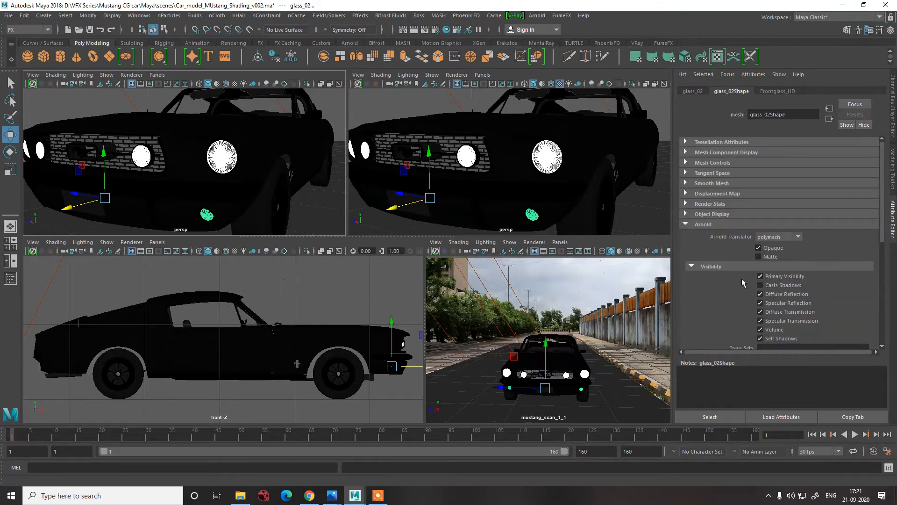
pyautogui.click(465, 159)
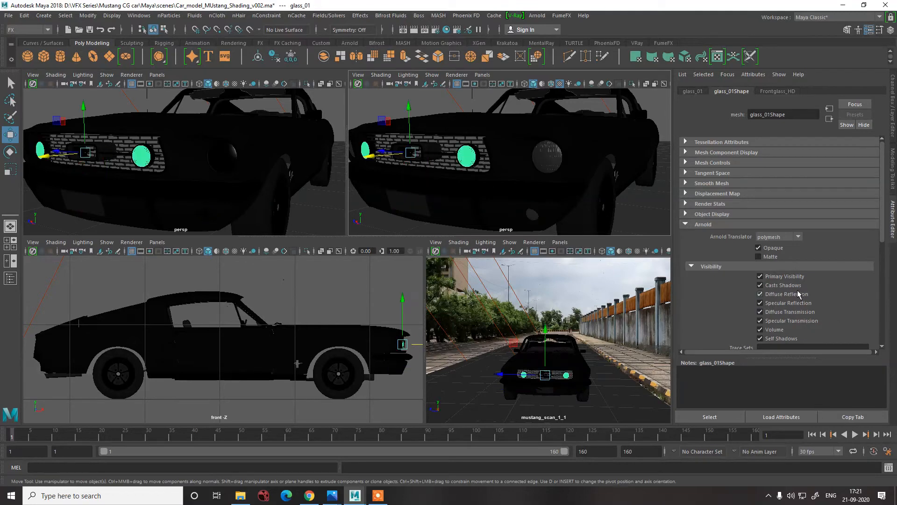
pyautogui.click(792, 285)
pyautogui.click(537, 216)
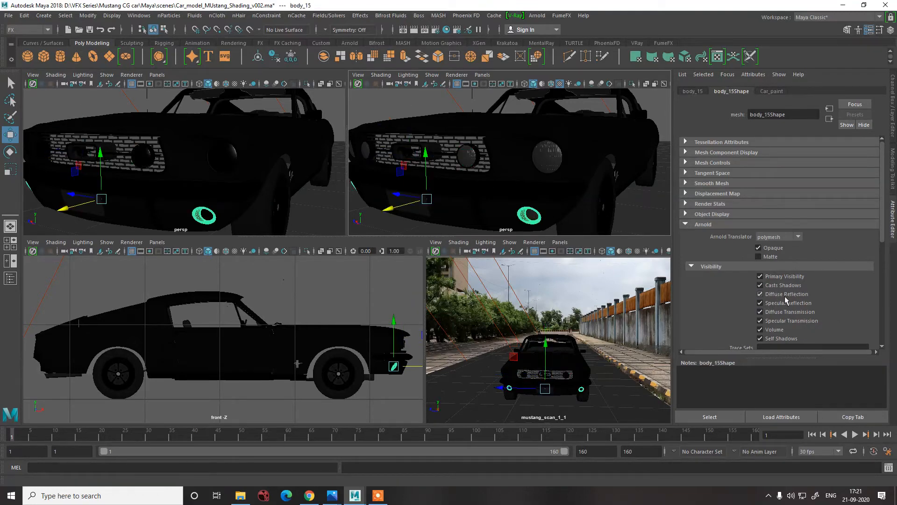
pyautogui.click(776, 286)
# Pull glass_04 forward to reach lamp_03 and adjust the Transparency of its Glass_dist_Main material to full white.
pyautogui.click(544, 160)
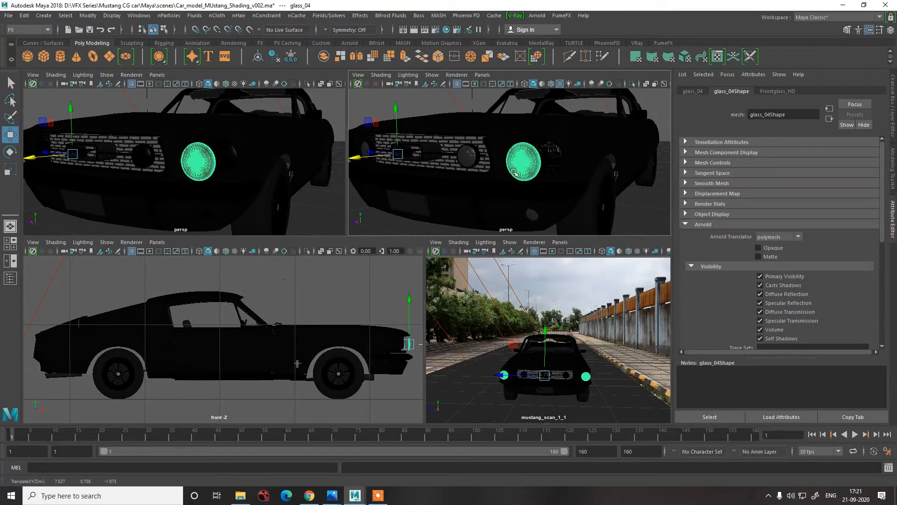
pyautogui.click(553, 156)
pyautogui.click(785, 91)
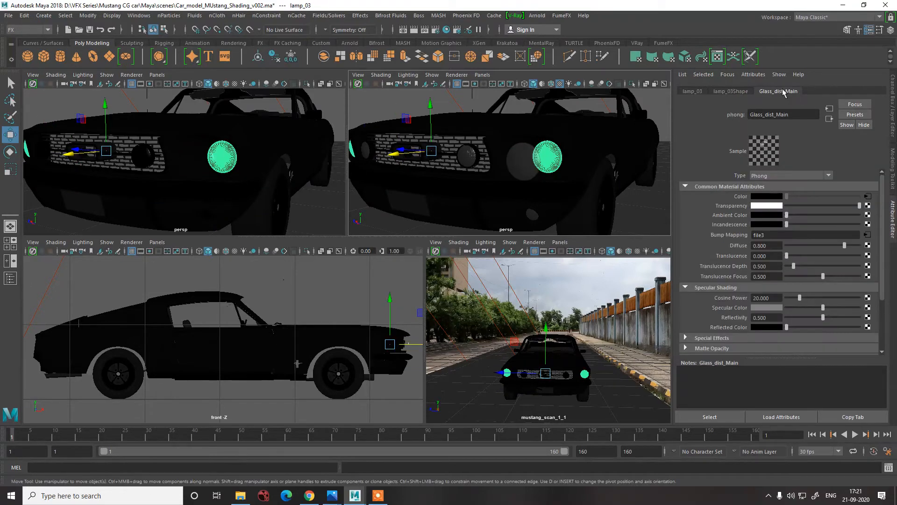
pyautogui.moveTo(860, 206); pyautogui.dragTo(862, 206)
pyautogui.click(658, 120)
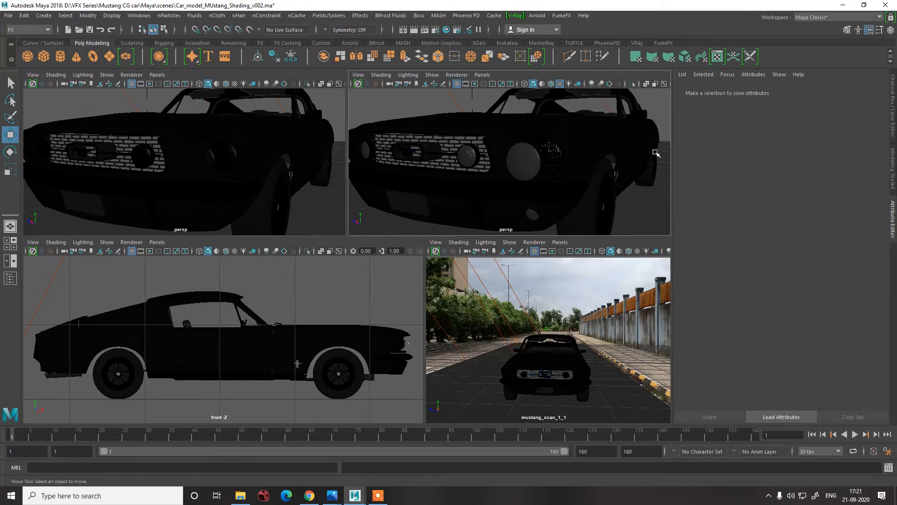
# Undo the lamp_03 material edit and the forward move of glass_04, and reselect the headlight glass.
pyautogui.hotkey('ctrl', 'z')
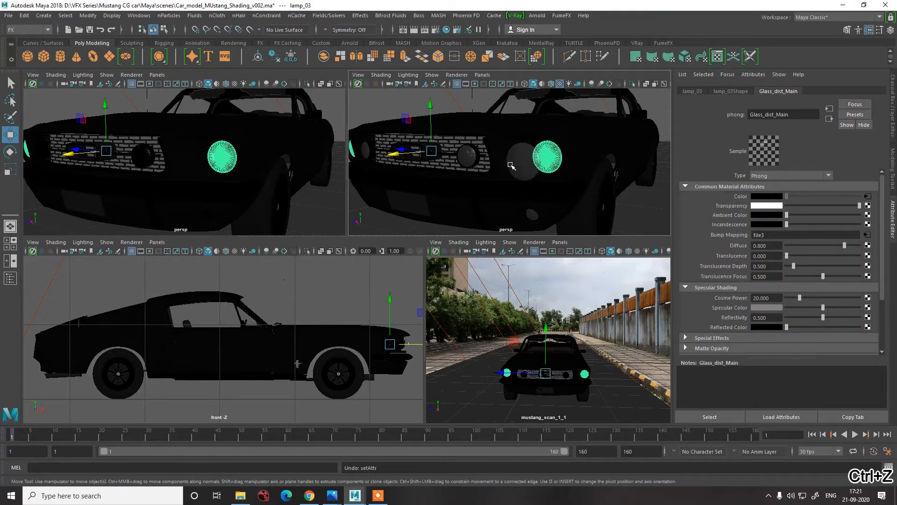
pyautogui.hotkey('ctrl', 'z')
pyautogui.hotkey('ctrl', 'z')
pyautogui.hotkey('ctrl', 'z')
pyautogui.hotkey('ctrl', 'z')
pyautogui.hotkey('ctrl', 'z')
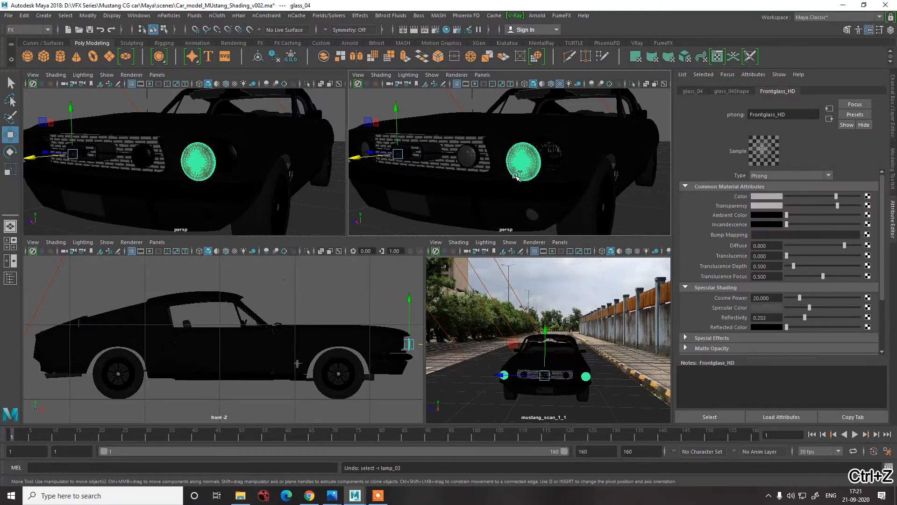
pyautogui.hotkey('ctrl', 'z')
pyautogui.click(542, 147)
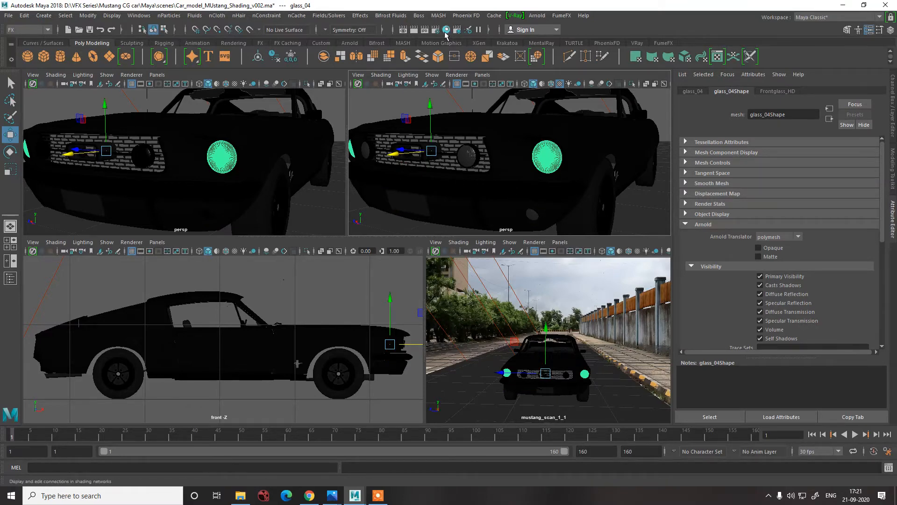
# Set the render image size to the HD_540 preset and close the render settings.
pyautogui.click(435, 30)
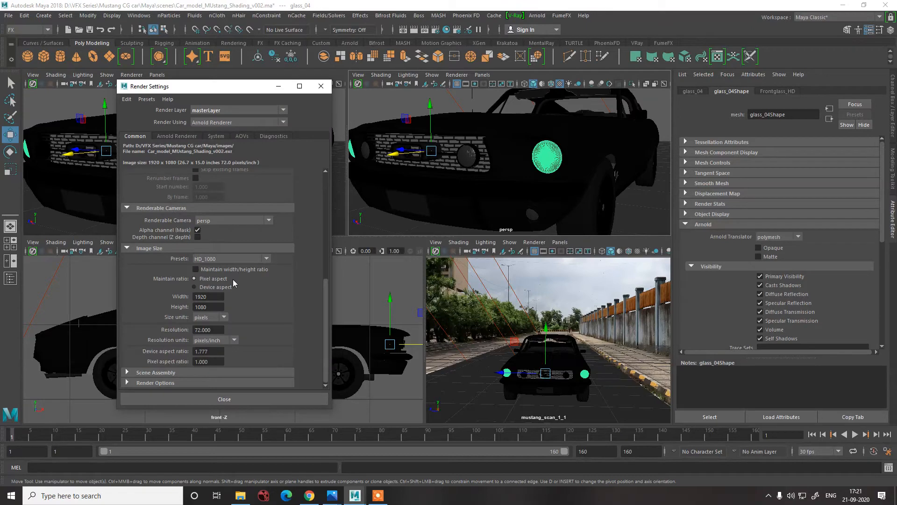
pyautogui.click(226, 258)
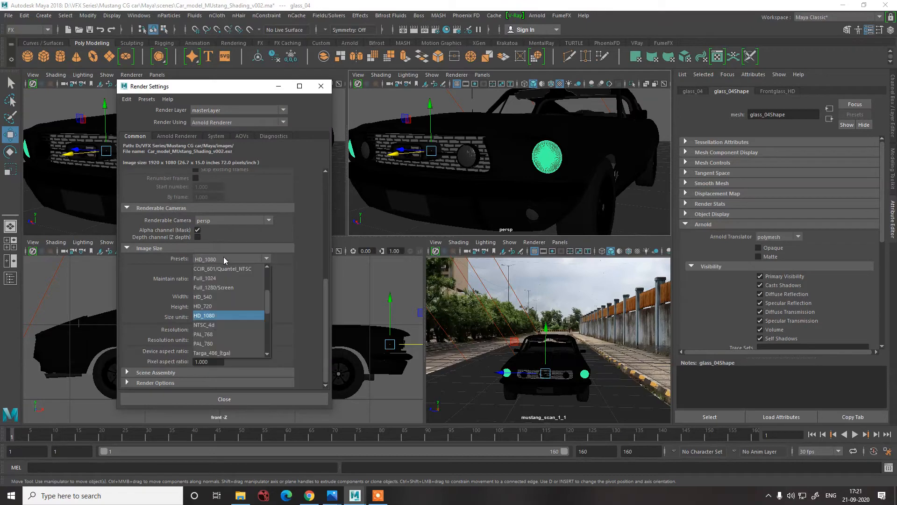
pyautogui.click(221, 301)
pyautogui.click(225, 398)
# Reselect glass_04 on the headlight and start a render of the scene in the Arnold RenderView.
pyautogui.click(609, 377)
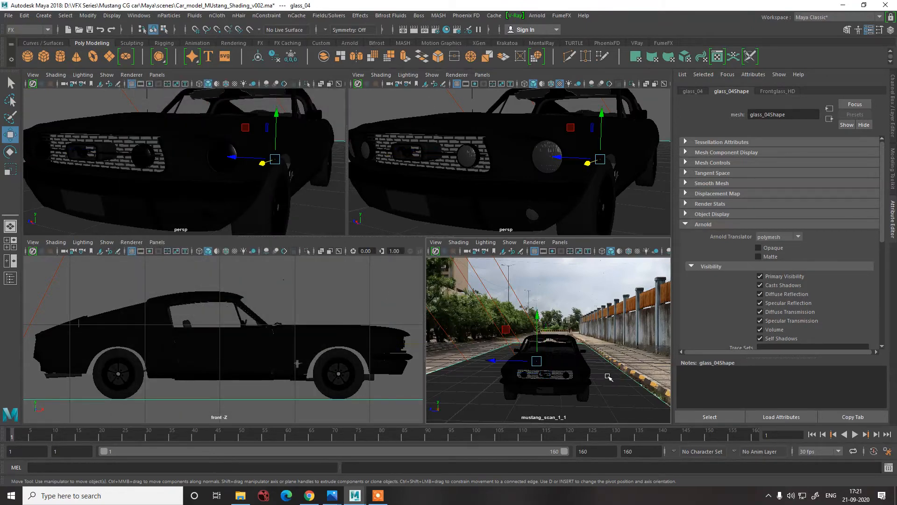
pyautogui.scroll(3, 537, 167)
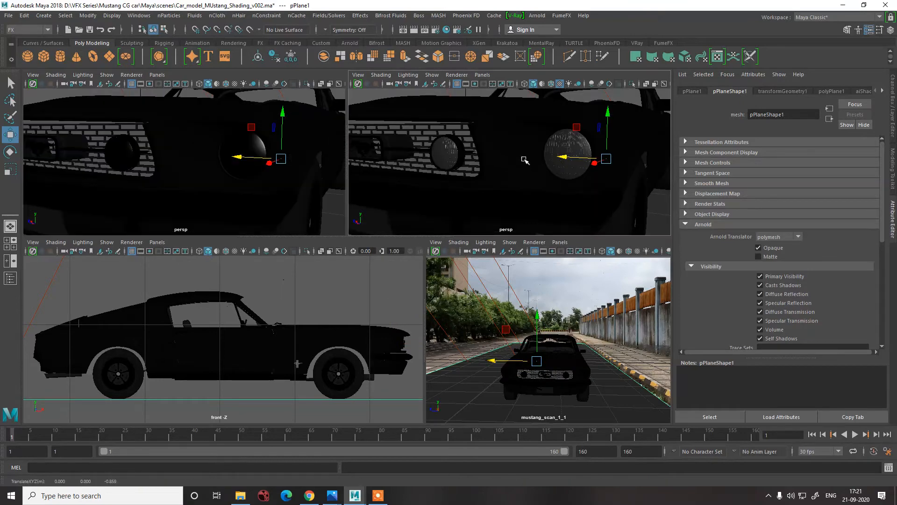
pyautogui.click(513, 146)
pyautogui.click(552, 154)
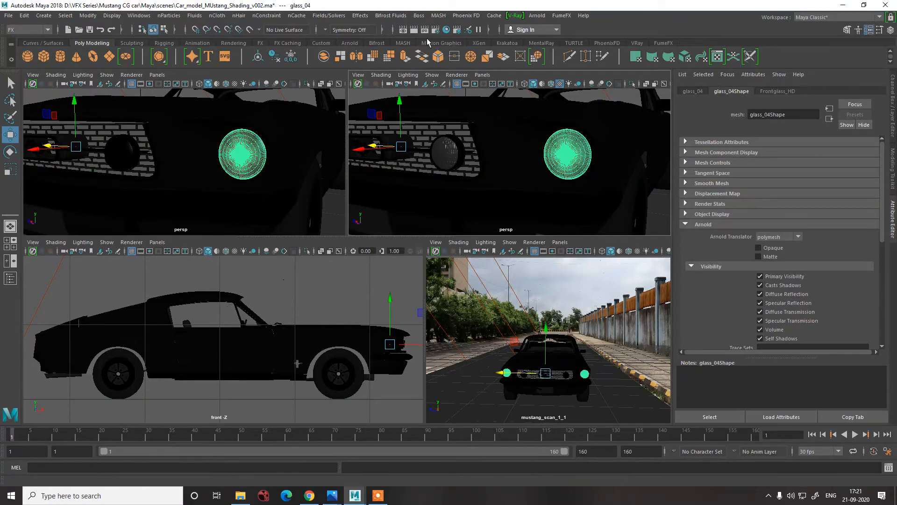
pyautogui.click(537, 15)
pyautogui.click(561, 40)
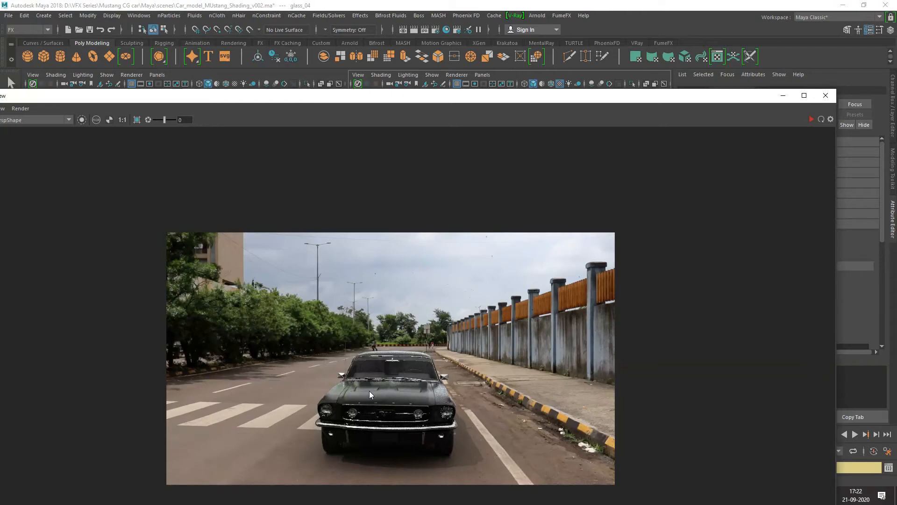
# Enlarge the Arnold RenderView and examine the rendered front lights up close and within the full street scene.
pyautogui.click(804, 95)
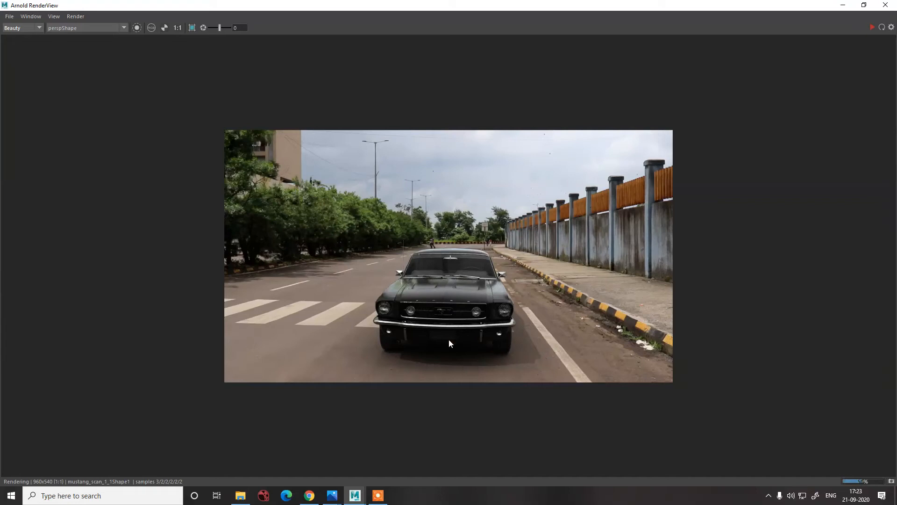
pyautogui.scroll(5, 462, 330)
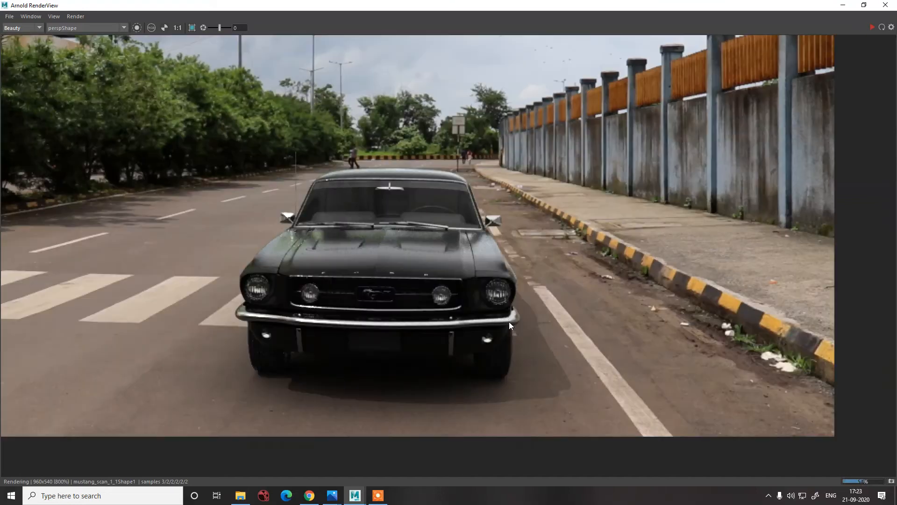
pyautogui.scroll(-3, 497, 304)
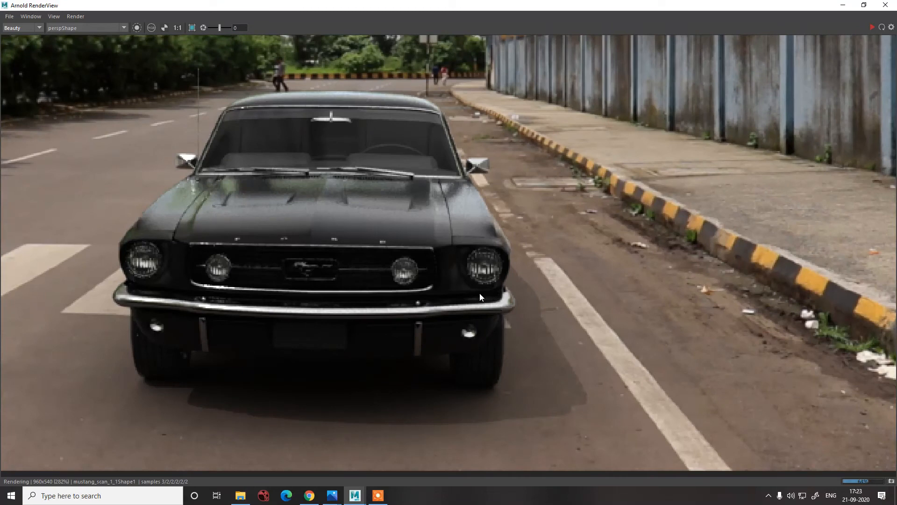
pyautogui.scroll(-2, 479, 293)
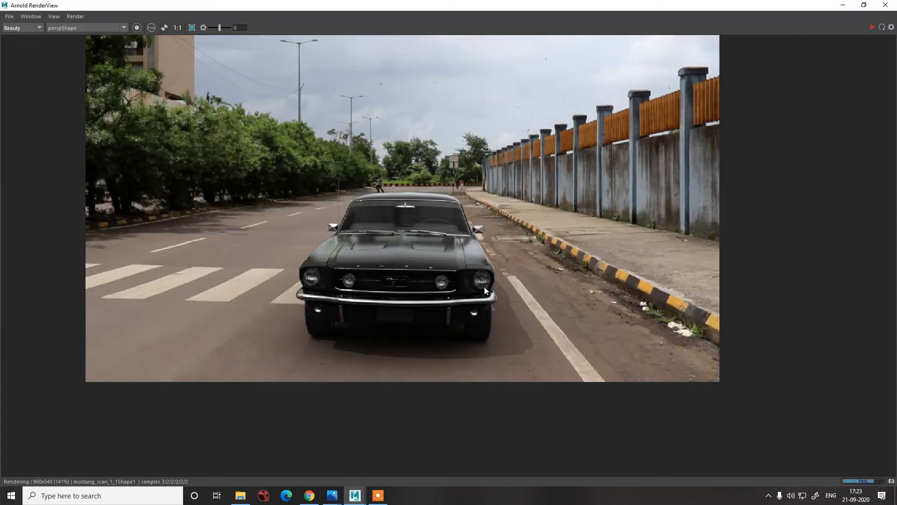
pyautogui.scroll(3, 481, 280)
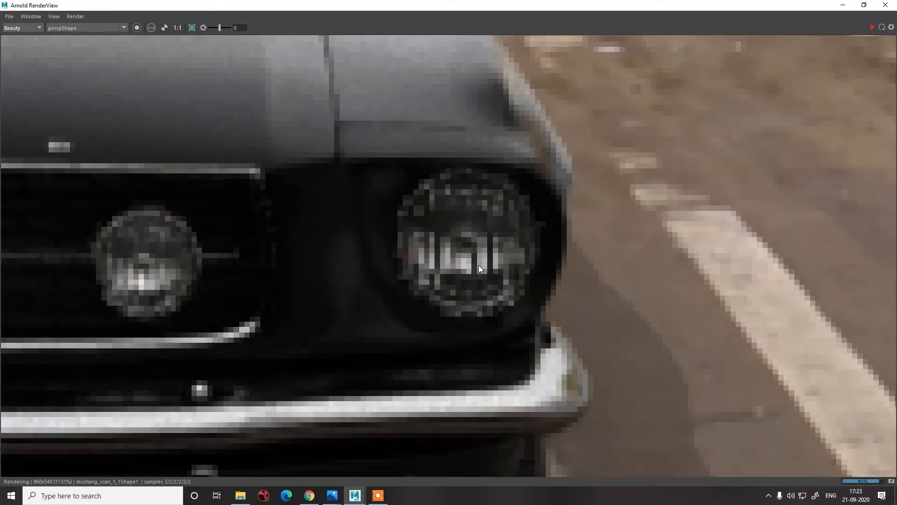
pyautogui.scroll(-2, 479, 265)
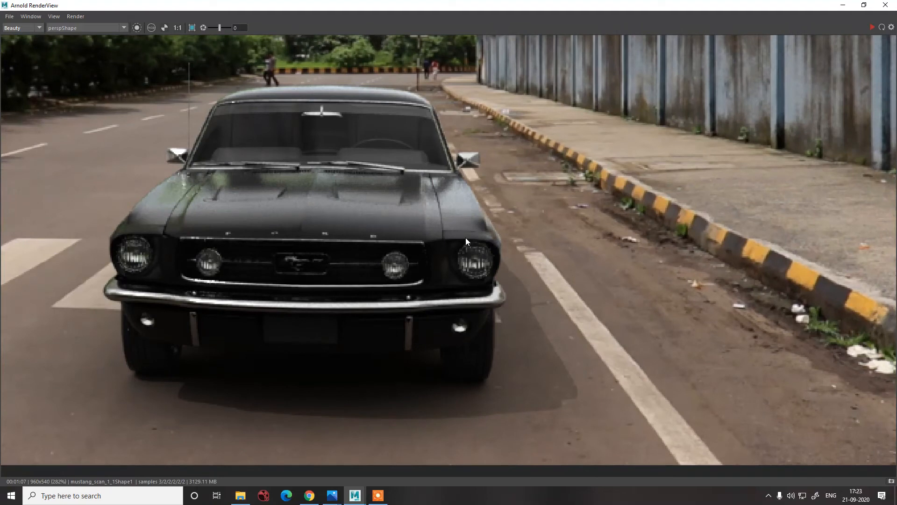
pyautogui.scroll(-1, 500, 257)
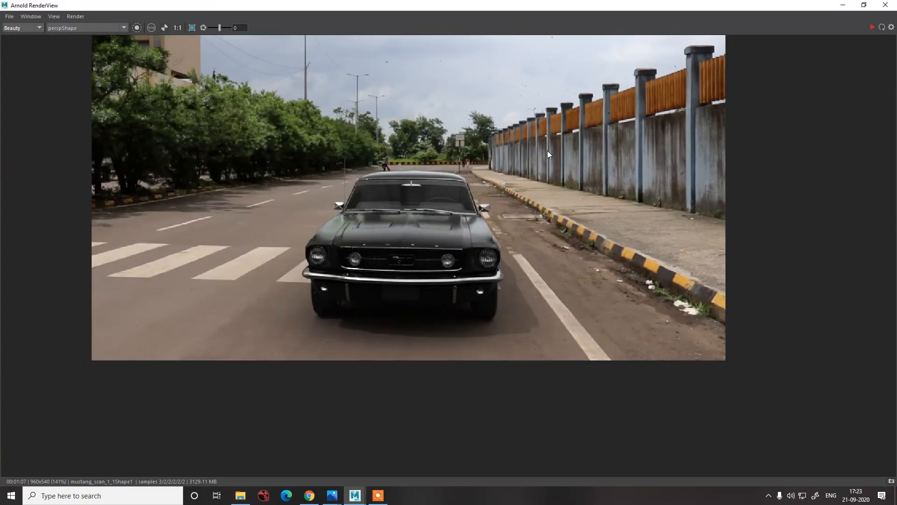
pyautogui.moveTo(670, 6); pyautogui.dragTo(615, 118)
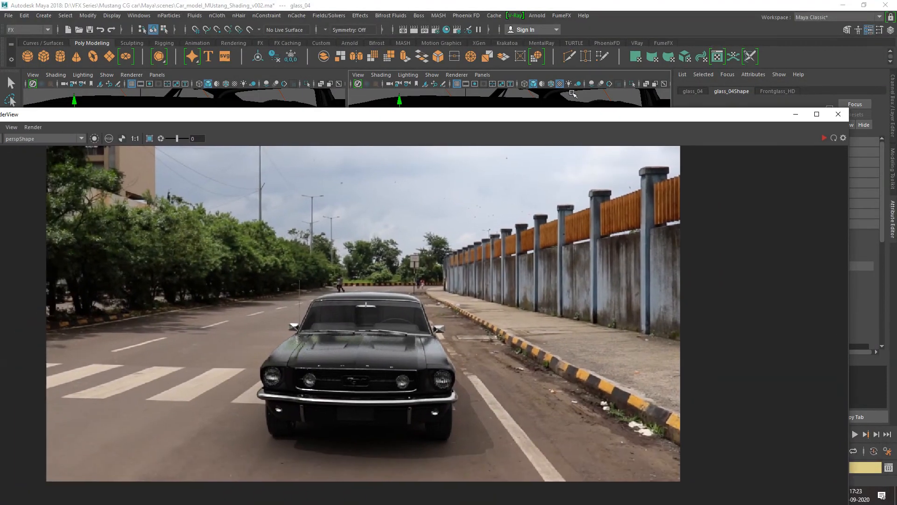
pyautogui.scroll(3, 451, 405)
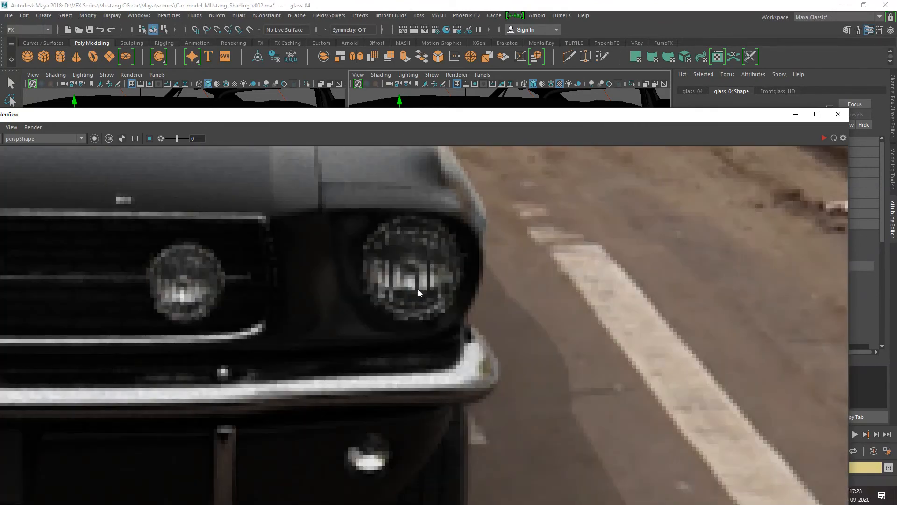
pyautogui.scroll(-5, 413, 280)
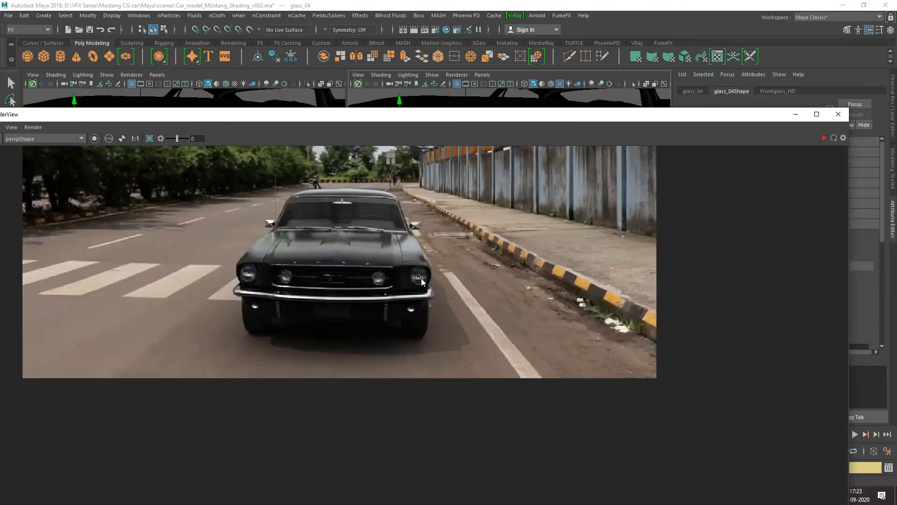
# Set the render image size to the HD_1080 preset and refresh the scene in the Arnold RenderView.
pyautogui.scroll(1, 421, 279)
pyautogui.scroll(-2, 422, 279)
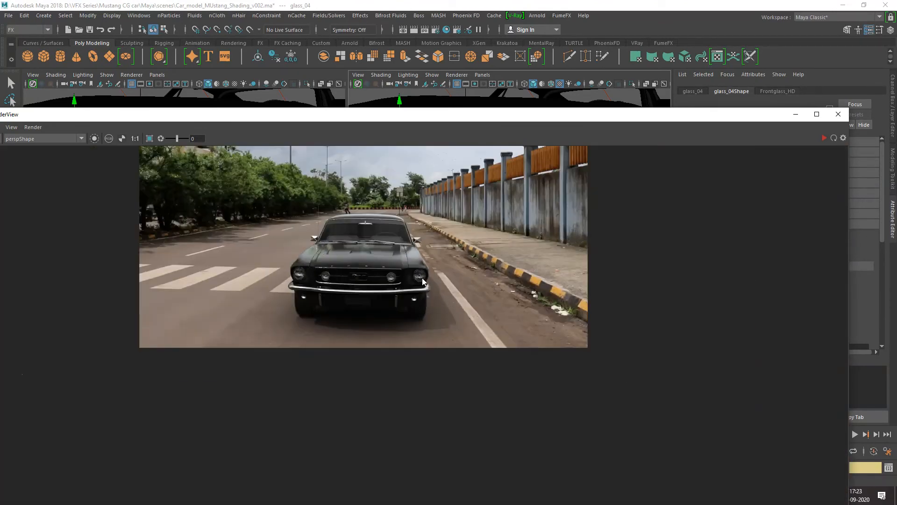
pyautogui.click(435, 29)
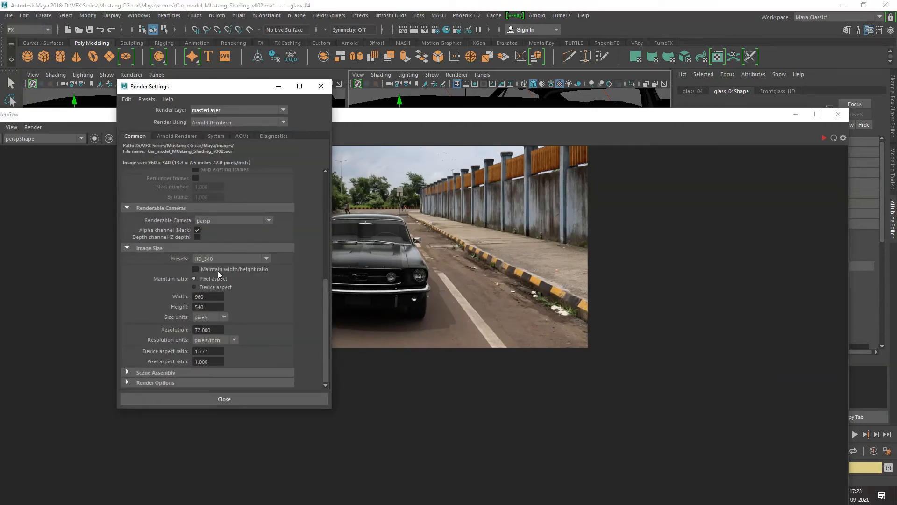
pyautogui.click(229, 260)
pyautogui.click(221, 315)
pyautogui.click(376, 306)
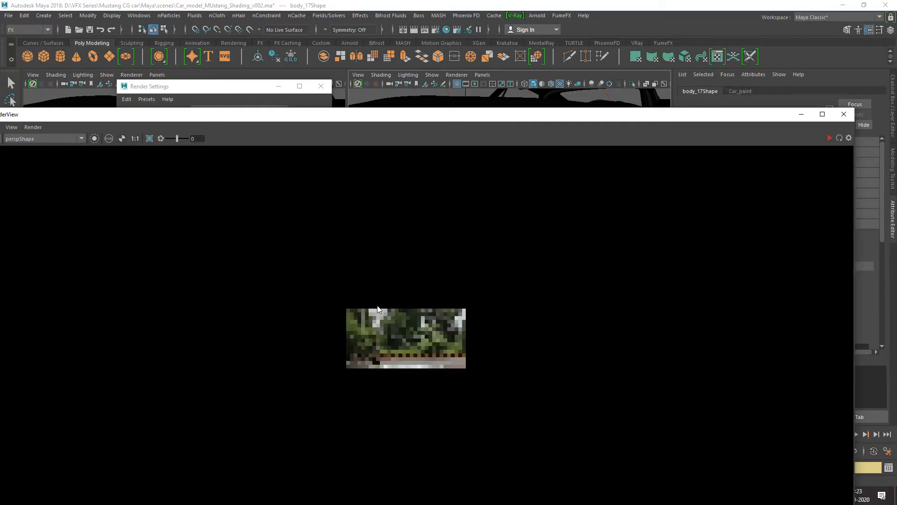
# Move the Arnold RenderView window up and limit the render to a crop region around one headlight and the fog lamp below it.
pyautogui.scroll(-3, 387, 297)
pyautogui.scroll(4, 414, 373)
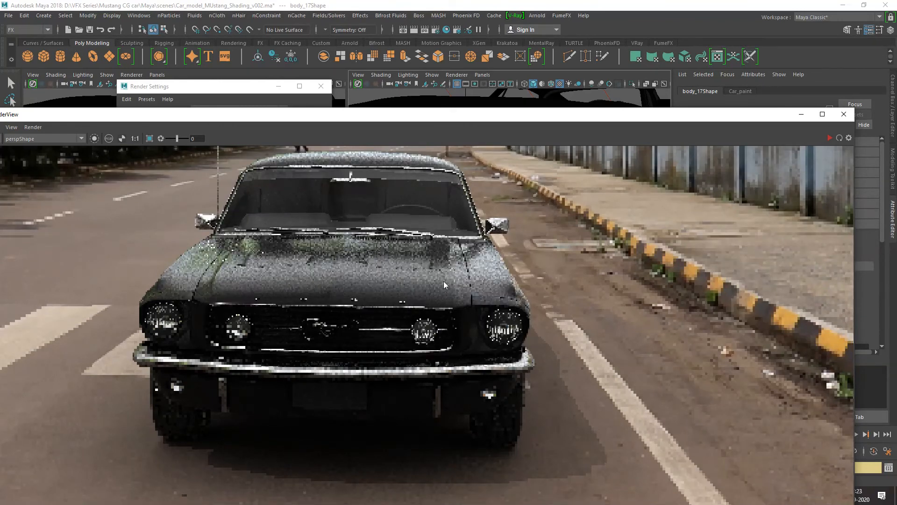
pyautogui.click(487, 271)
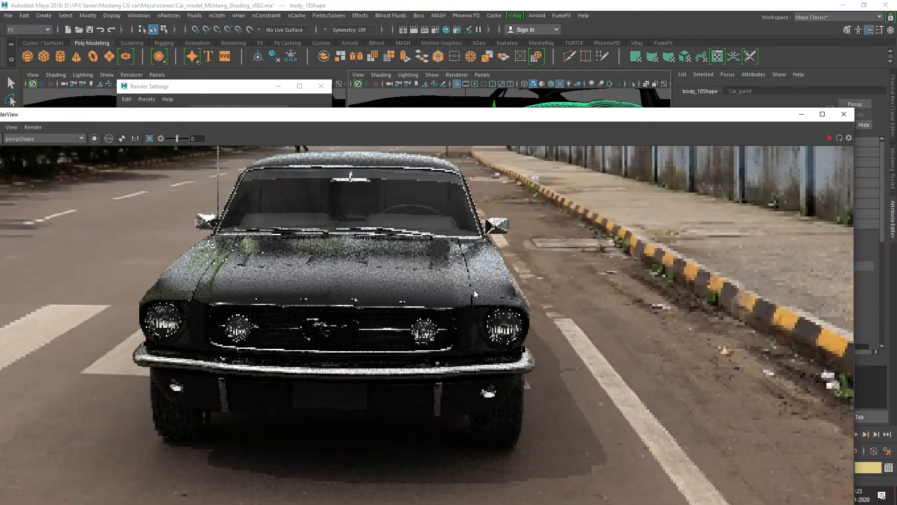
pyautogui.click(418, 273)
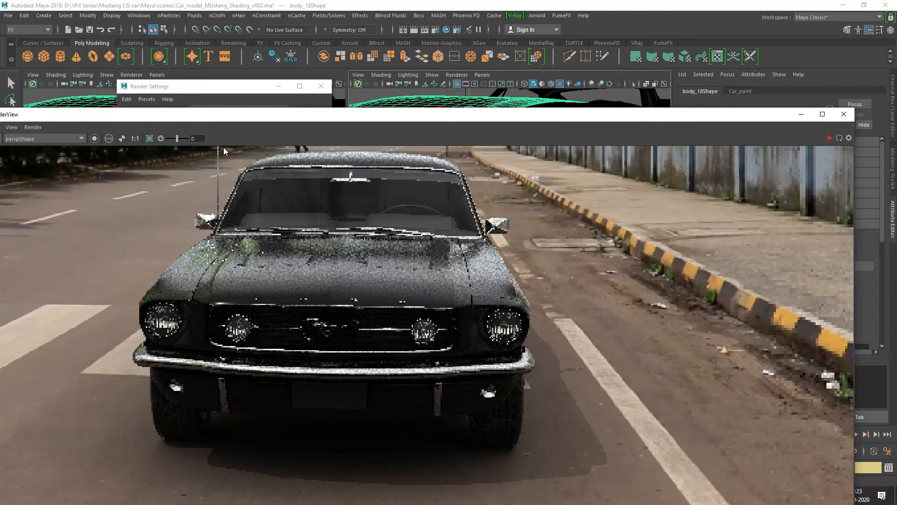
pyautogui.moveTo(261, 119); pyautogui.dragTo(309, 59)
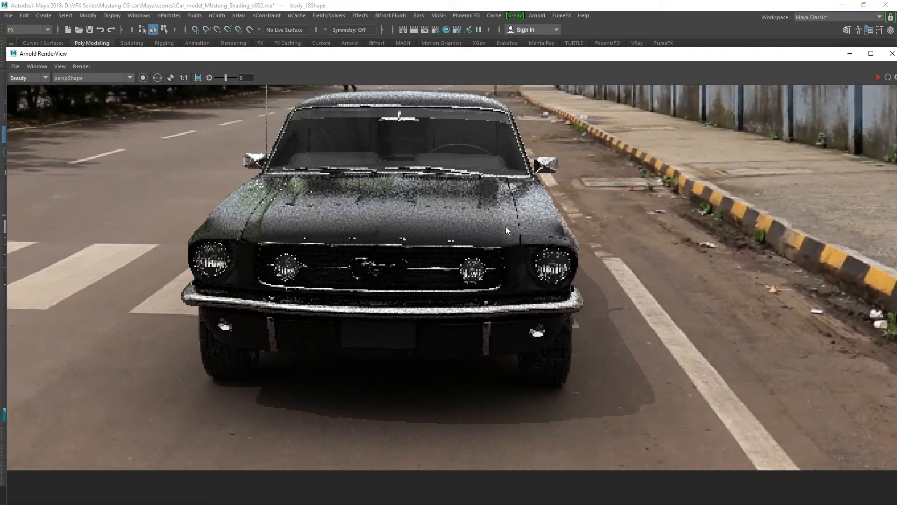
pyautogui.moveTo(498, 220); pyautogui.dragTo(618, 358)
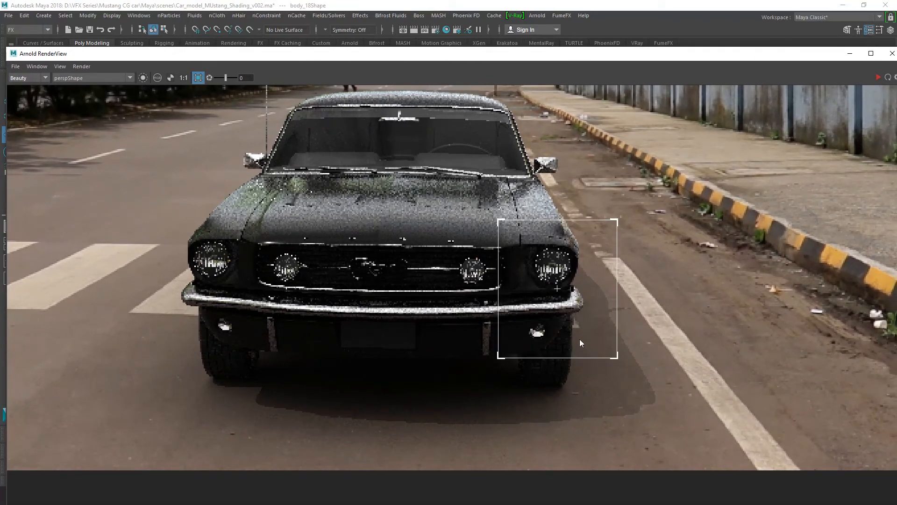
pyautogui.scroll(1, 575, 309)
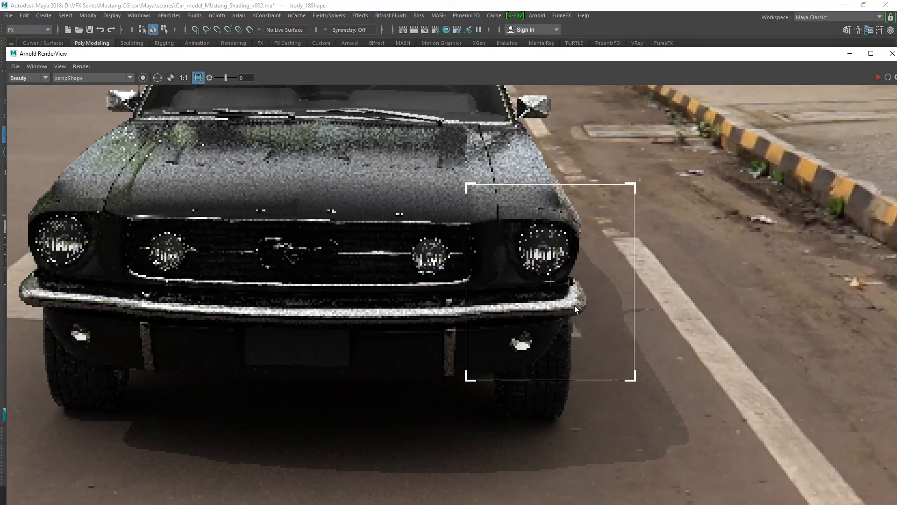
# Examine the headlight crop region up close and within the full street scene, and close the Arnold RenderView.
pyautogui.scroll(-3, 574, 304)
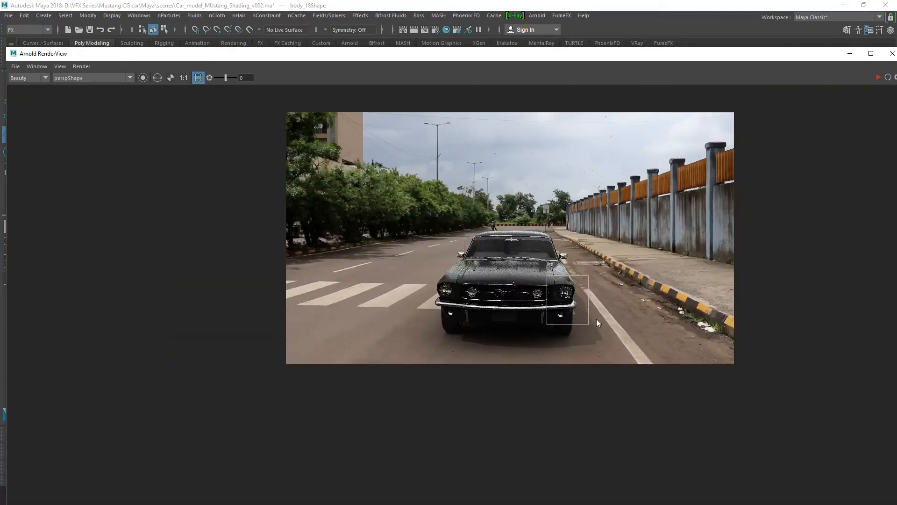
pyautogui.scroll(4, 570, 297)
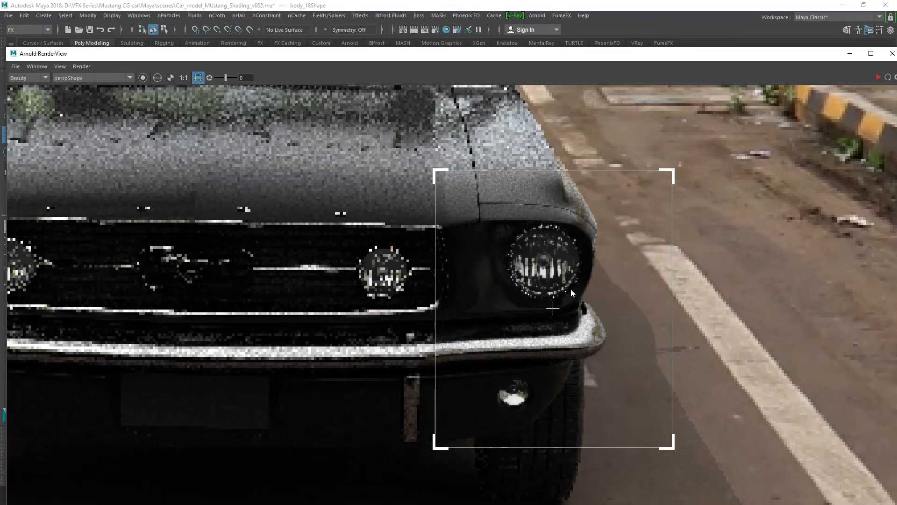
pyautogui.scroll(-2, 570, 287)
pyautogui.scroll(4, 571, 287)
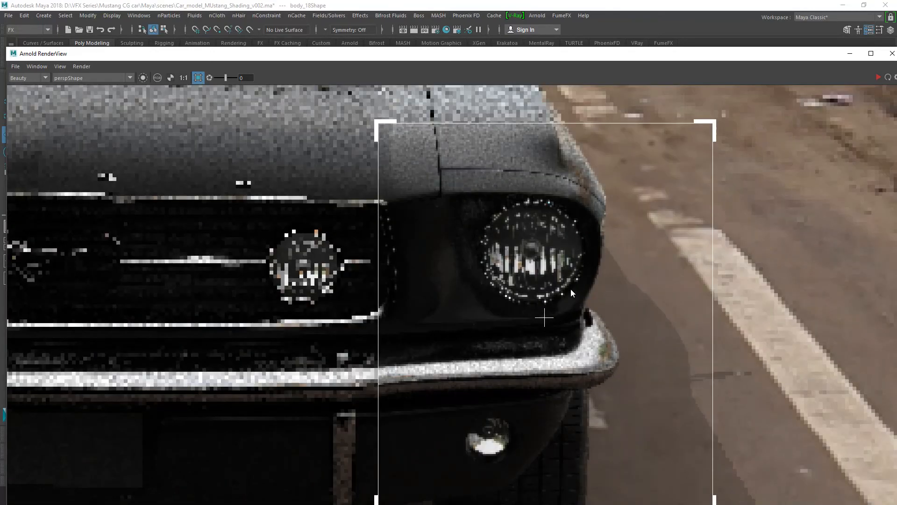
pyautogui.scroll(-5, 571, 290)
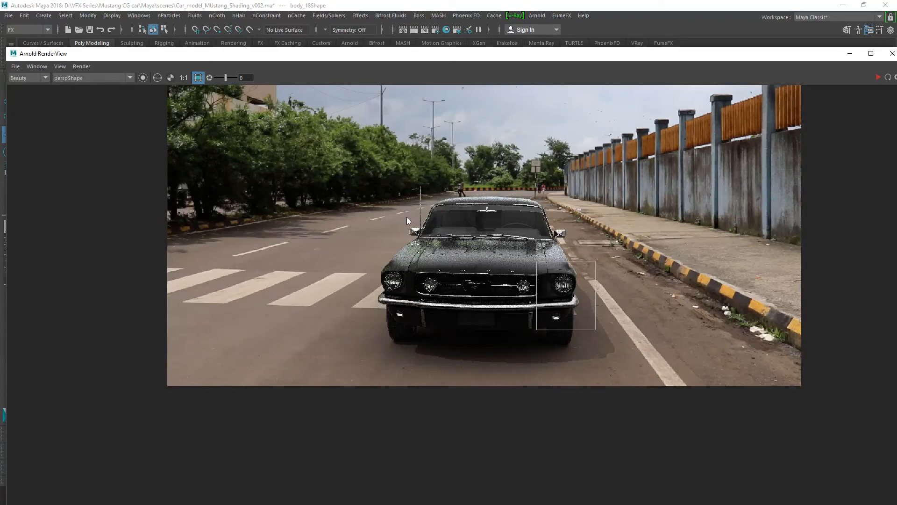
pyautogui.scroll(3, 558, 281)
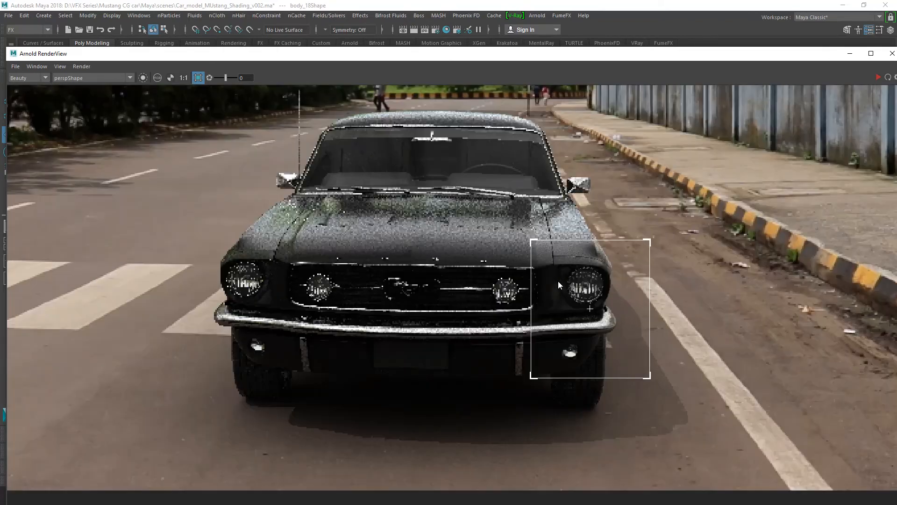
pyautogui.scroll(2, 580, 284)
pyautogui.moveTo(772, 50); pyautogui.dragTo(577, 100)
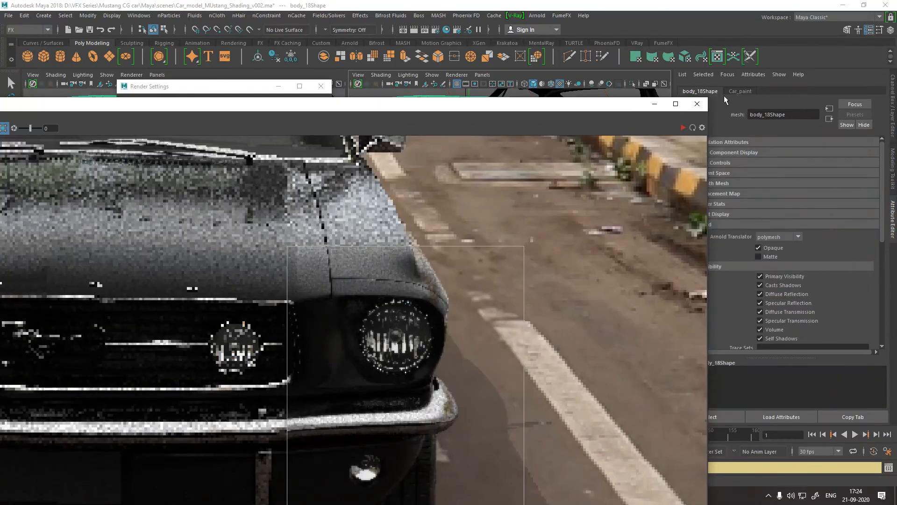
pyautogui.click(697, 104)
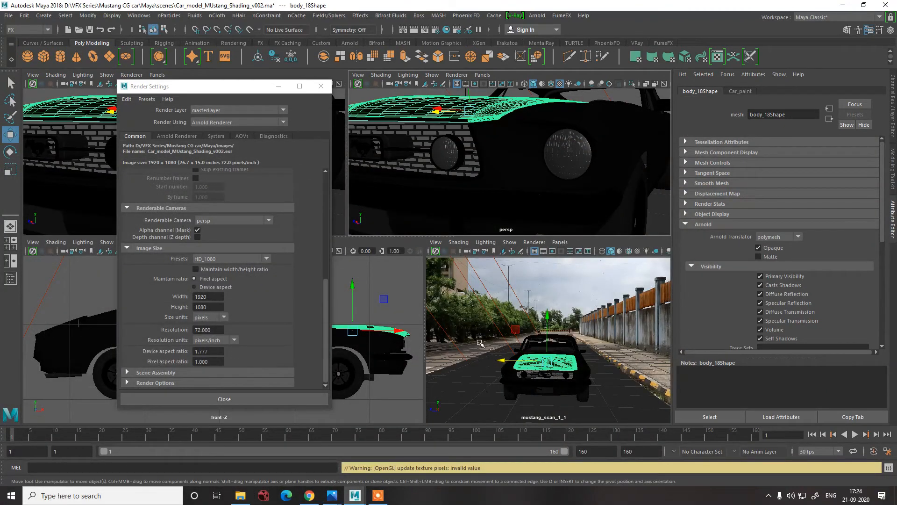
# Render the current frame from the mustang_scan_1_1 camera, examine the car's front lights in the result and close the Render View.
pyautogui.click(480, 344)
pyautogui.click(415, 31)
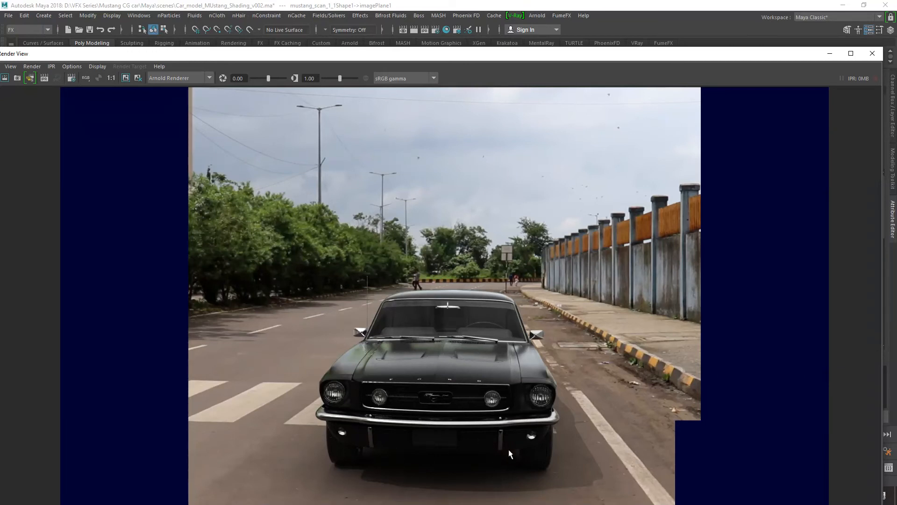
pyautogui.scroll(5, 534, 457)
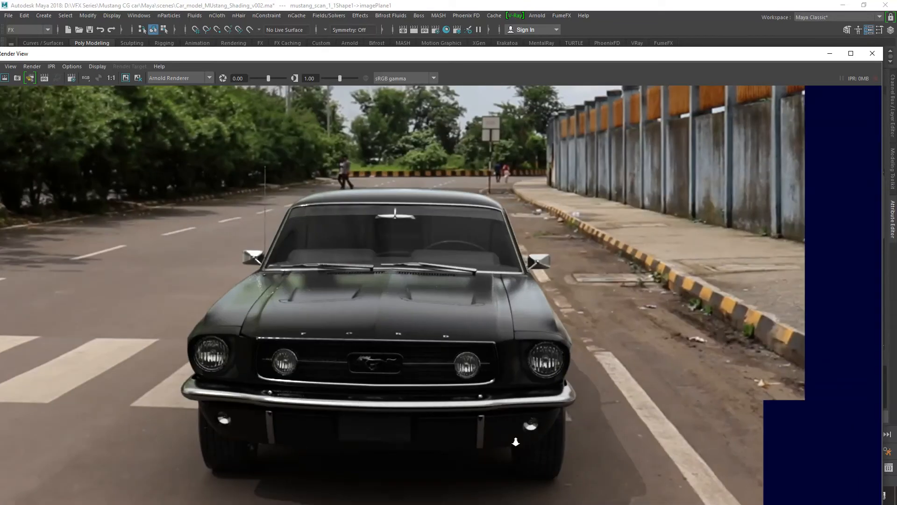
pyautogui.scroll(-5, 535, 414)
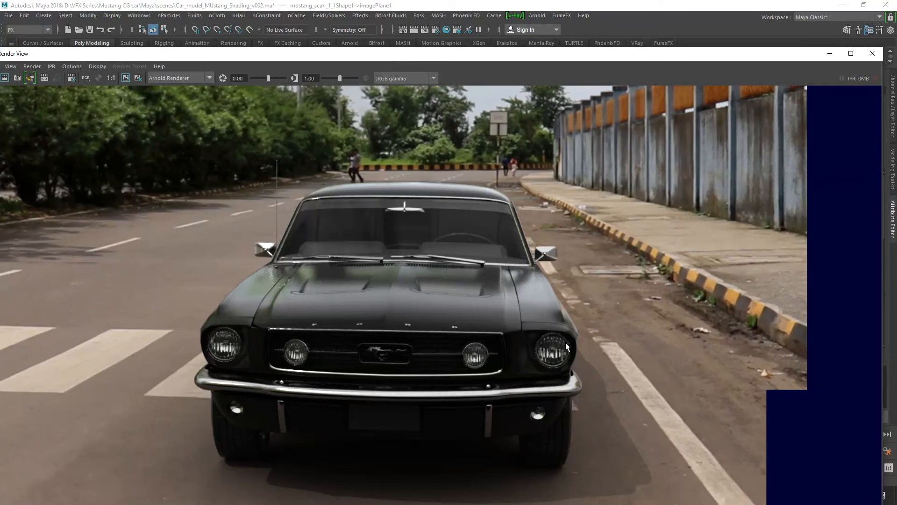
pyautogui.click(872, 52)
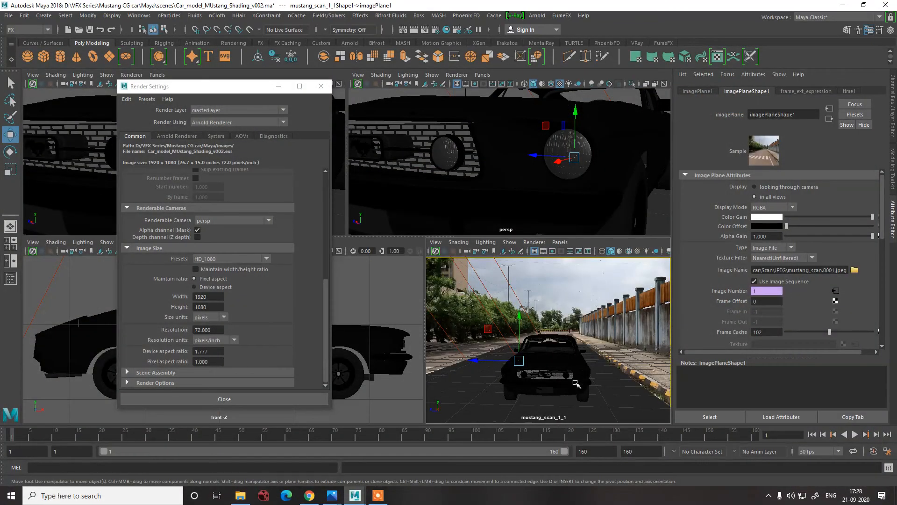
# Move the fog lamp's glass_02 cover and lamp_01 lens forward, out of their housing under the front bumper.
pyautogui.keyDown('alt'); pyautogui.moveTo(570, 195); pyautogui.dragTo(523, 149, button='middle'); pyautogui.keyUp('alt')
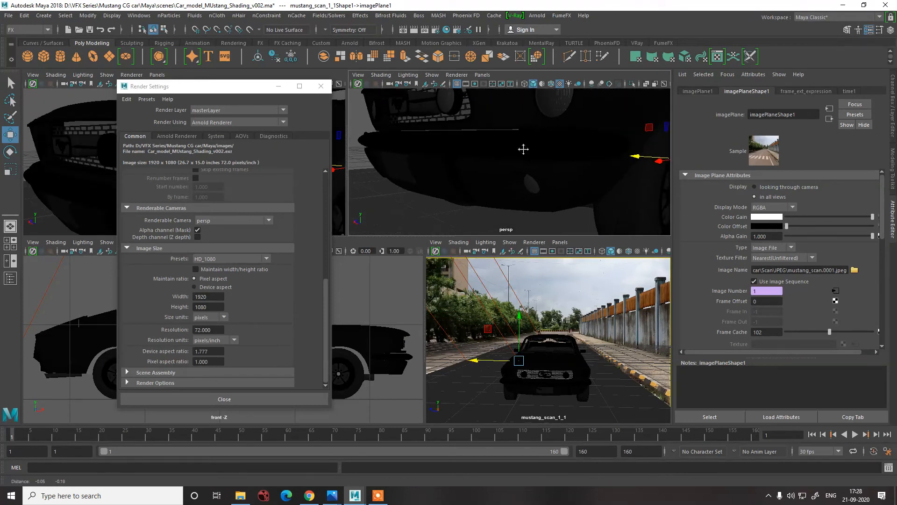
pyautogui.click(531, 182)
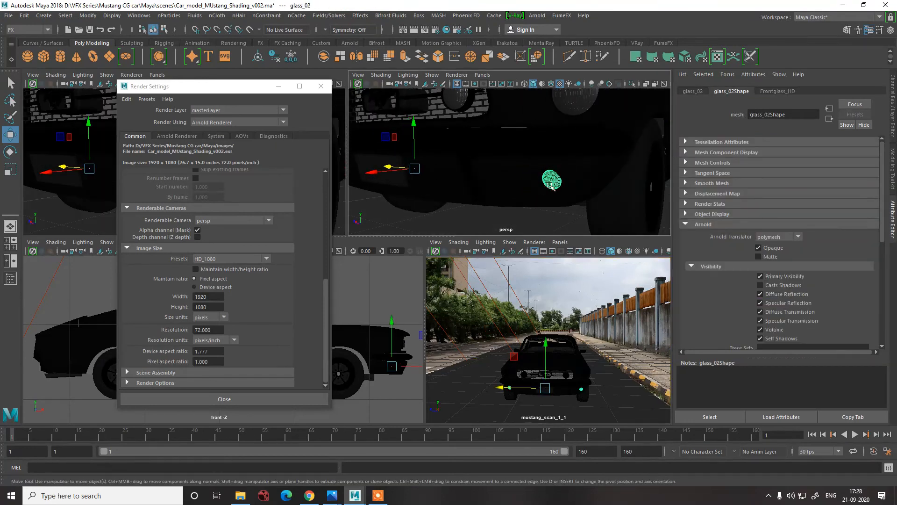
pyautogui.moveTo(378, 171); pyautogui.dragTo(294, 187)
pyautogui.click(548, 176)
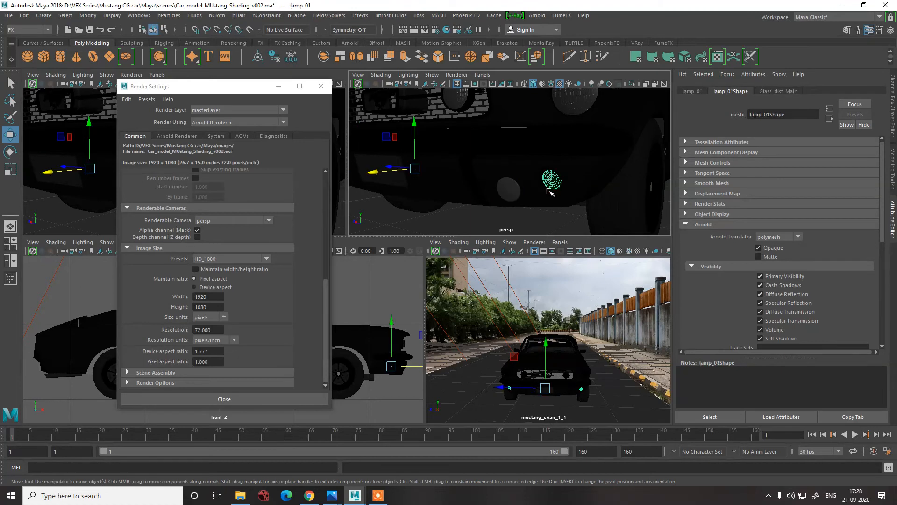
pyautogui.moveTo(551, 192); pyautogui.dragTo(542, 186, button='middle')
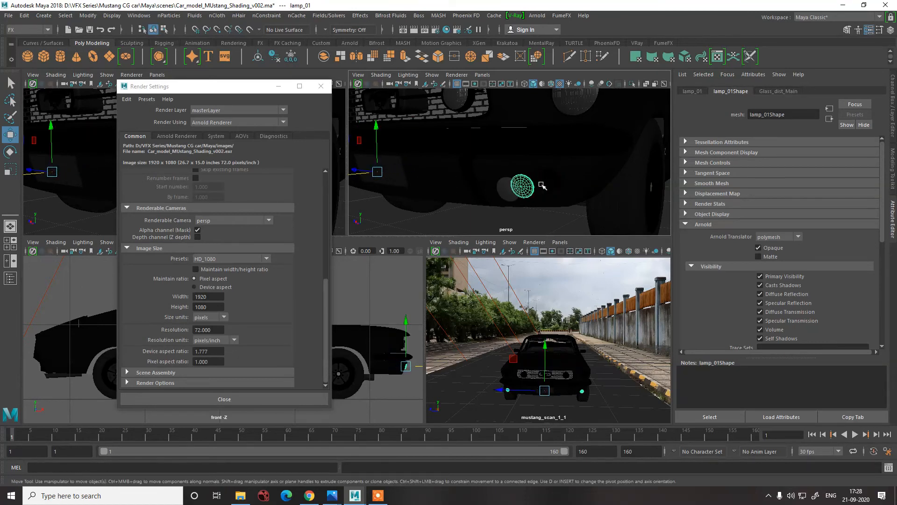
# Select the fog lamp's chrome_08 reflector, try moving it forward and undo that move.
pyautogui.click(545, 185)
pyautogui.click(551, 184)
pyautogui.click(556, 181)
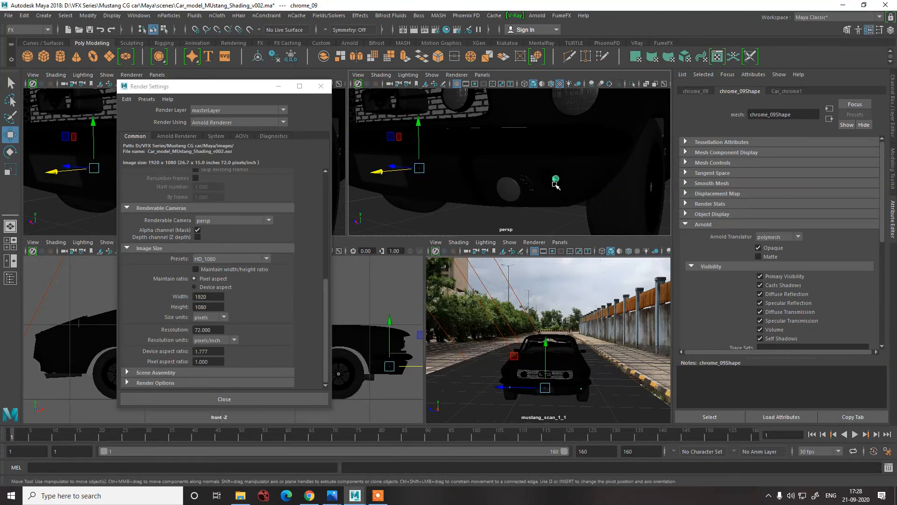
pyautogui.click(555, 182)
pyautogui.moveTo(559, 147); pyautogui.dragTo(558, 157, button='middle')
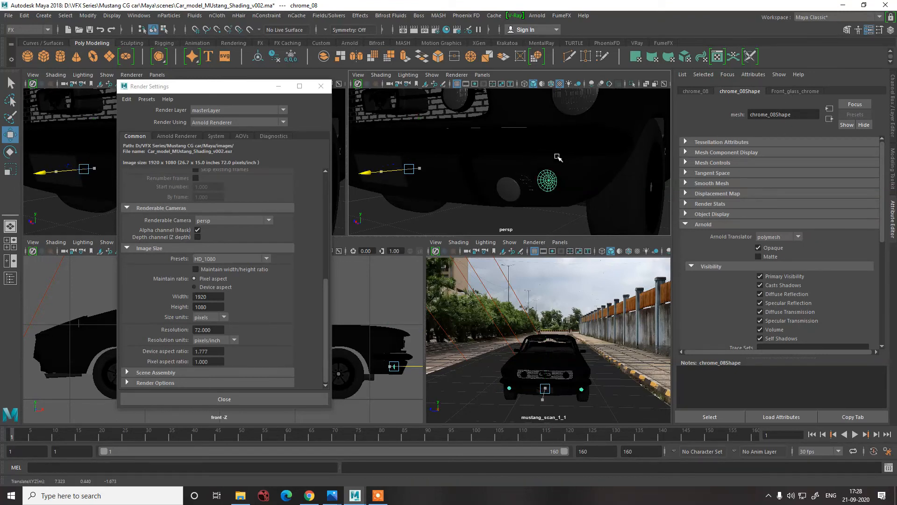
pyautogui.hotkey('ctrl', 'z')
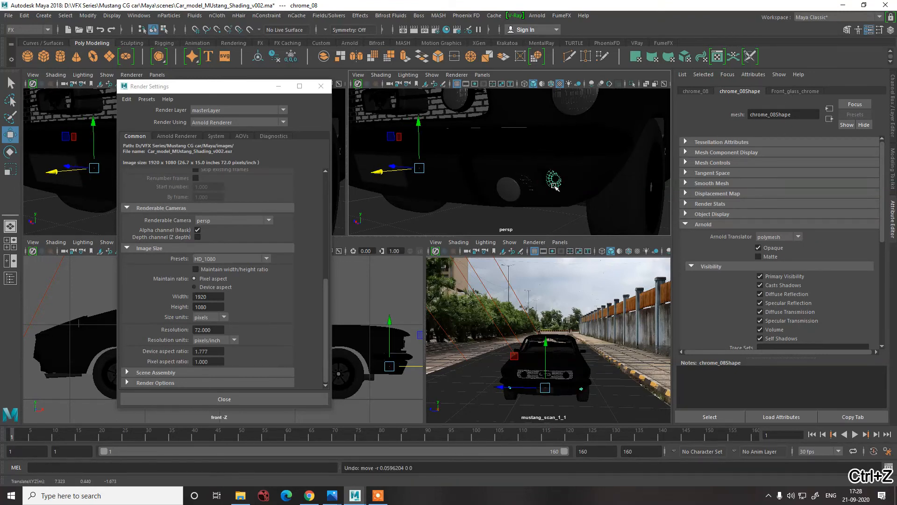
# Assign a new aiStandardSurface material to chrome_08, replace its settings with the Chrome preset and darken the base color to medium grey.
pyautogui.rightClick(552, 187)
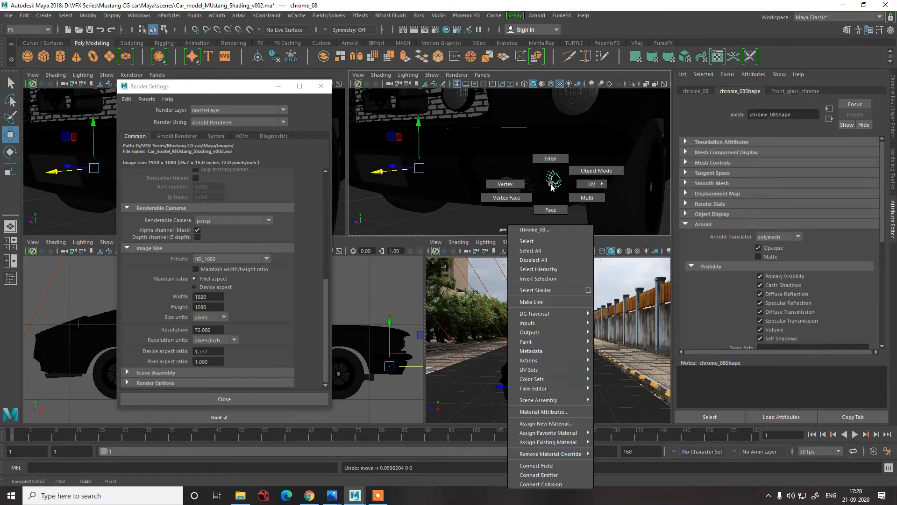
pyautogui.click(545, 423)
pyautogui.click(327, 264)
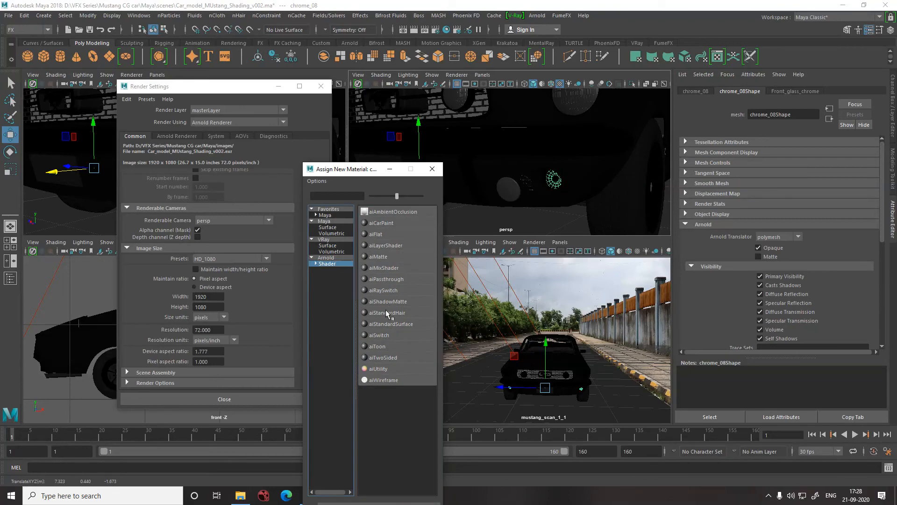
pyautogui.click(391, 324)
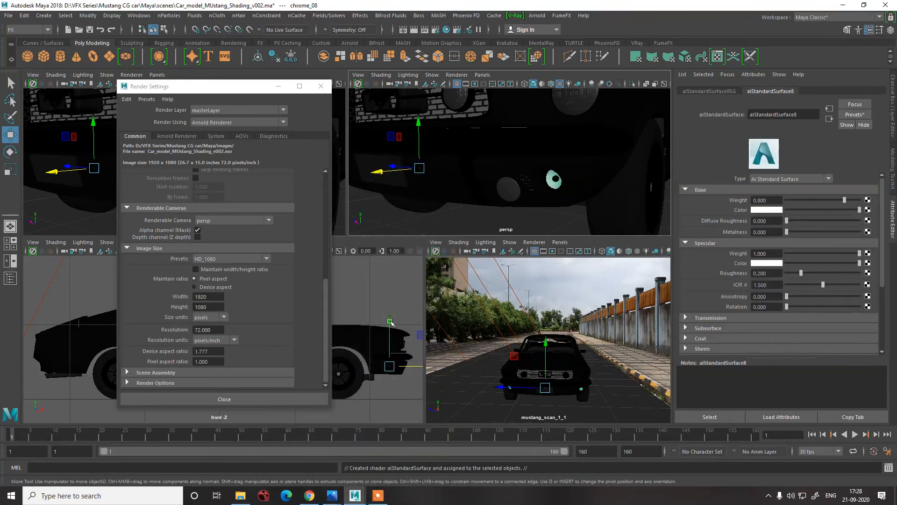
pyautogui.click(851, 116)
pyautogui.moveTo(804, 208)
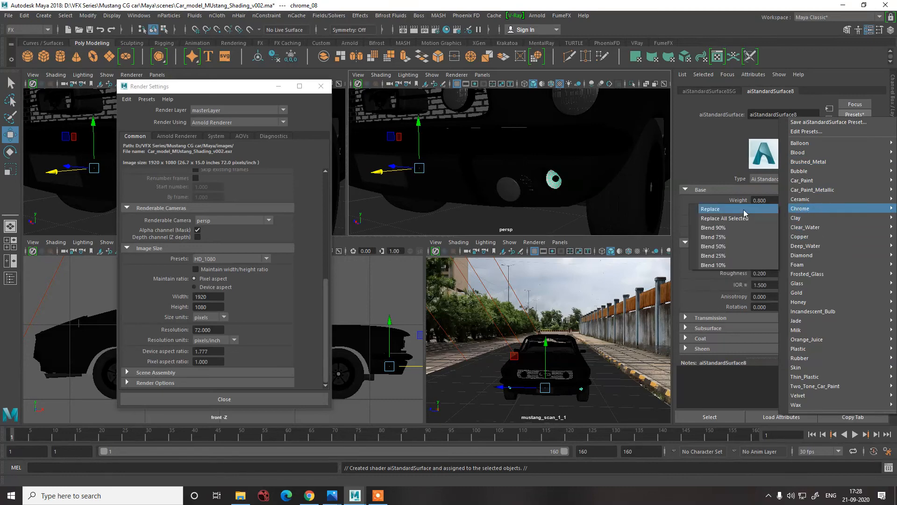
pyautogui.click(745, 211)
pyautogui.moveTo(825, 212); pyautogui.dragTo(817, 211)
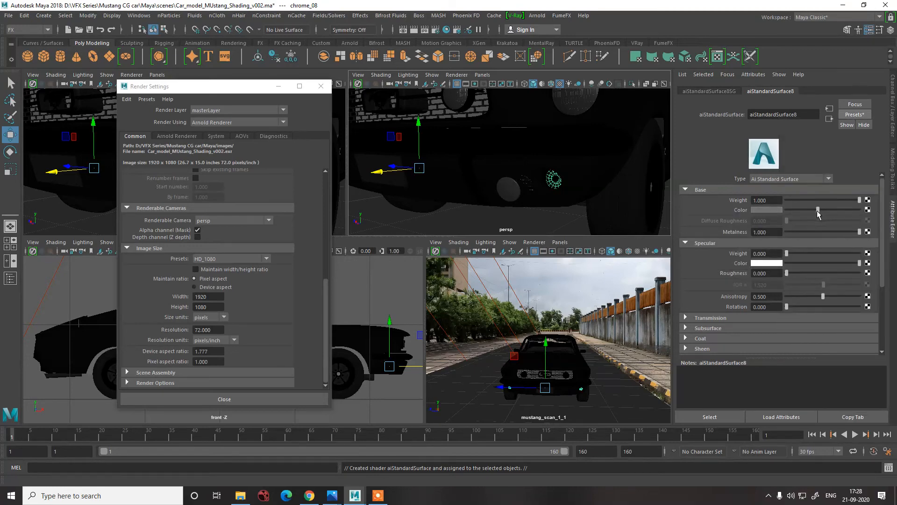
# Reset Translate Z to 0 on the fog lamp's lamp_01 lens and glass_02 cover.
pyautogui.click(593, 364)
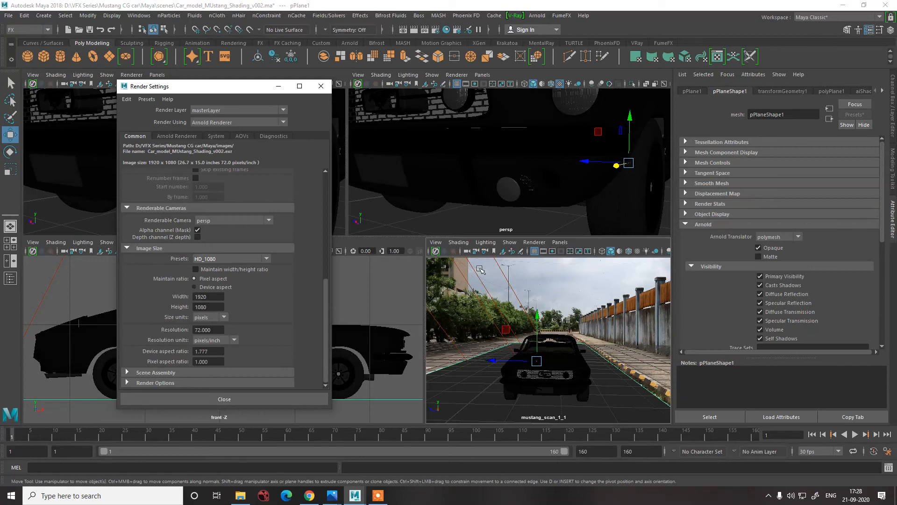
pyautogui.click(525, 187)
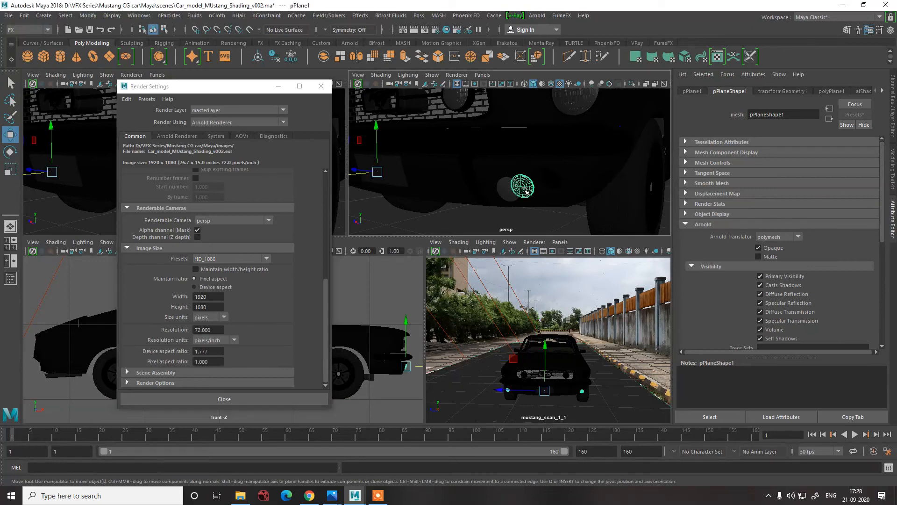
pyautogui.hotkey('ctrl', 'a')
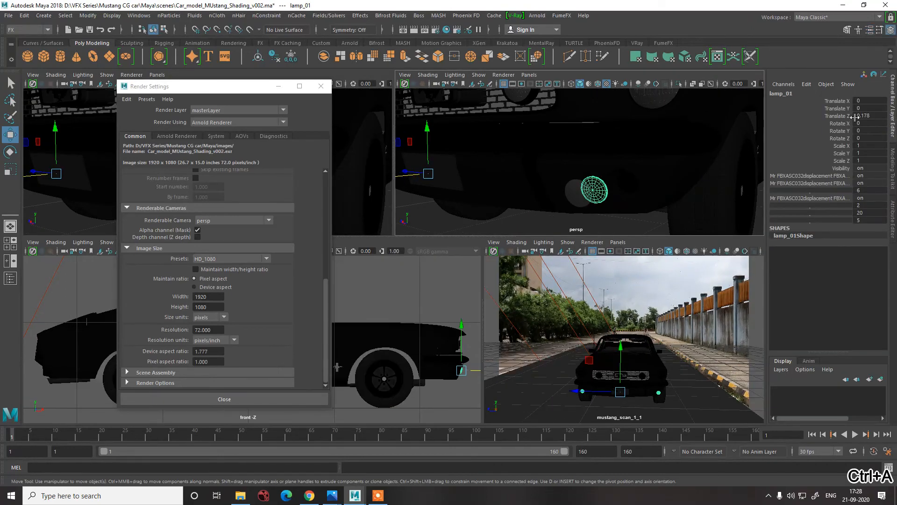
pyautogui.click(863, 115)
pyautogui.press('Return')
pyautogui.click(582, 194)
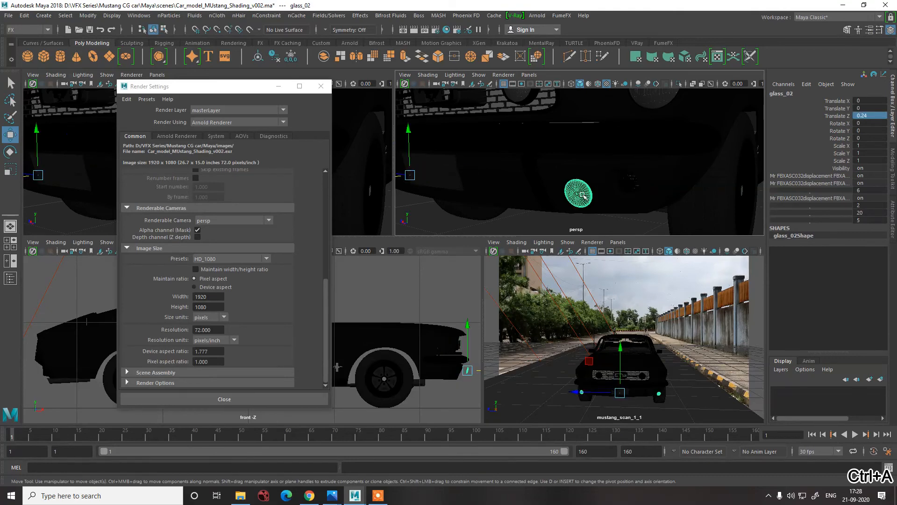
pyautogui.click(861, 116)
pyautogui.press('Return')
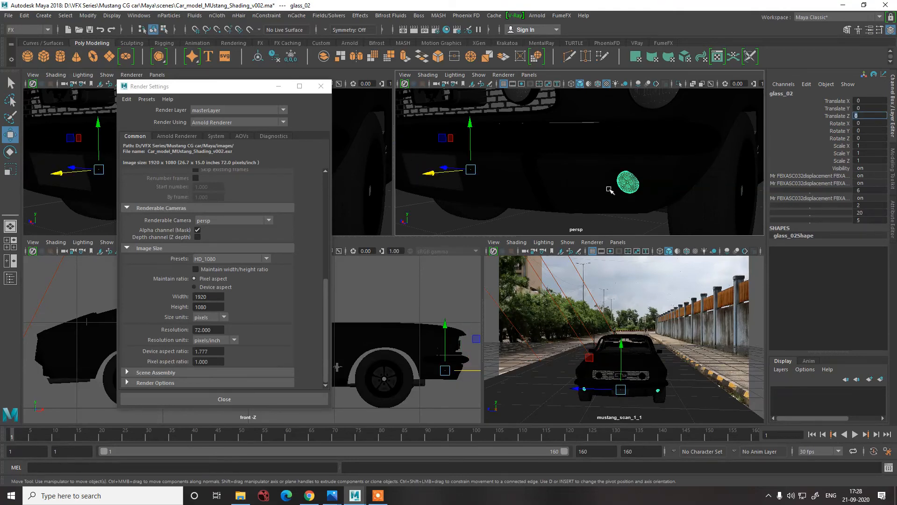
pyautogui.click(614, 215)
pyautogui.click(677, 207)
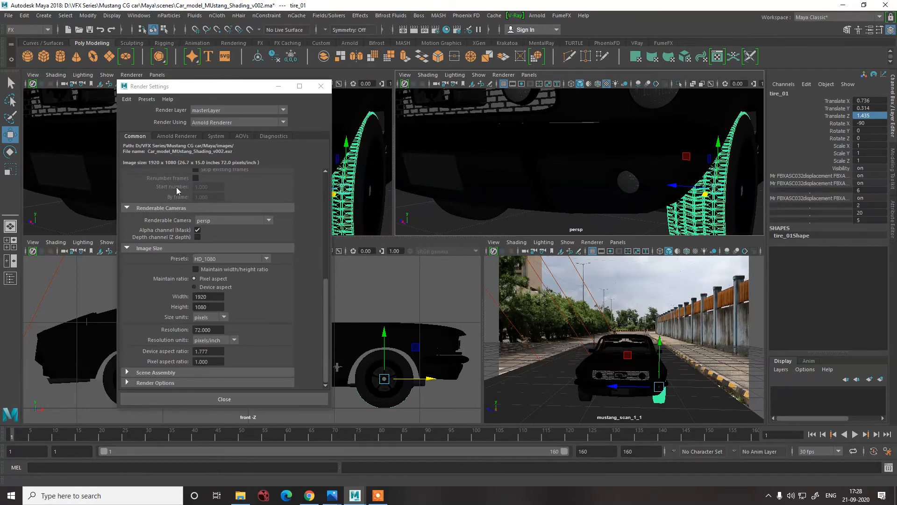
# Set the render image size preset to HD_540 and close the Render Settings.
pyautogui.click(226, 259)
pyautogui.click(223, 319)
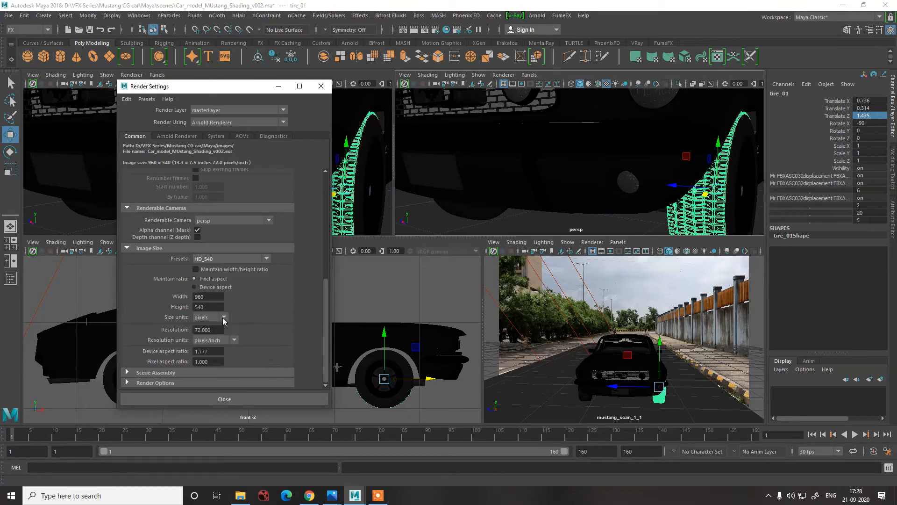
pyautogui.click(224, 399)
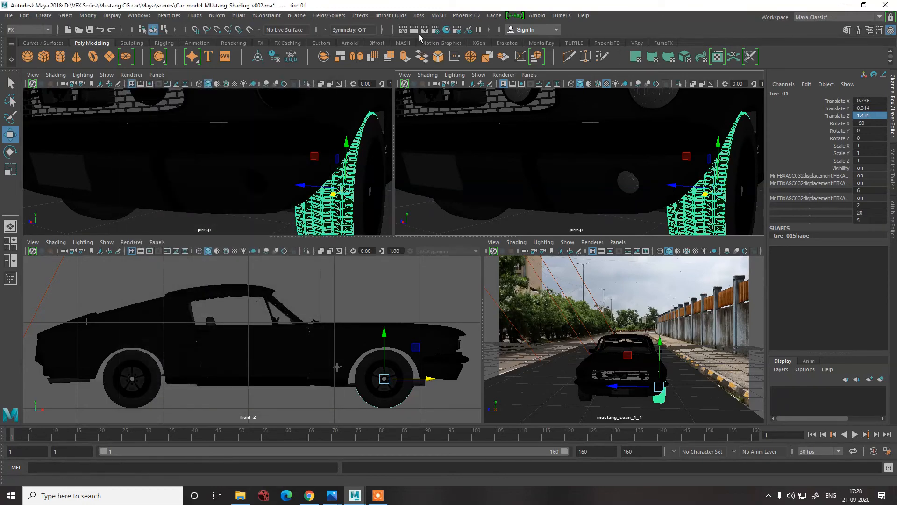
# Render the mustang_scan_1_1 camera view in the Arnold RenderView, examine the car's headlights and fog lamps up close and stop the render.
pyautogui.click(542, 16)
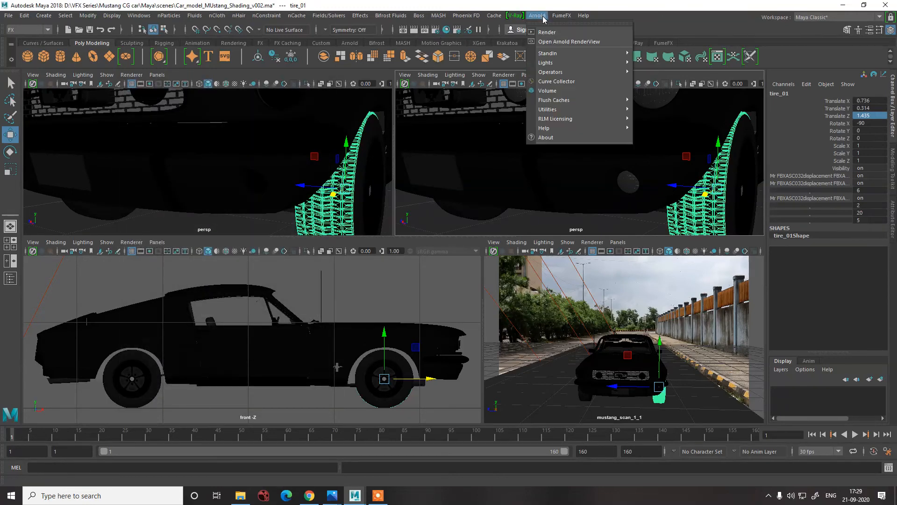
pyautogui.click(565, 41)
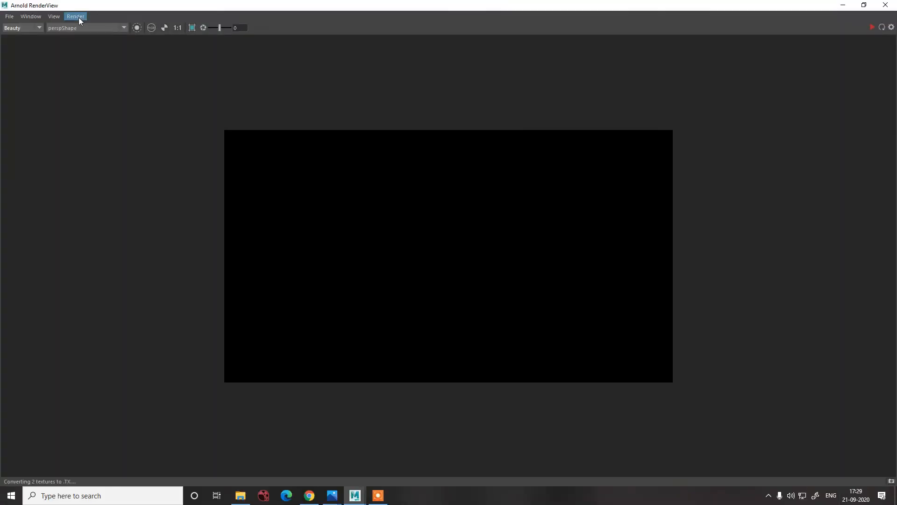
pyautogui.click(79, 18)
pyautogui.click(91, 47)
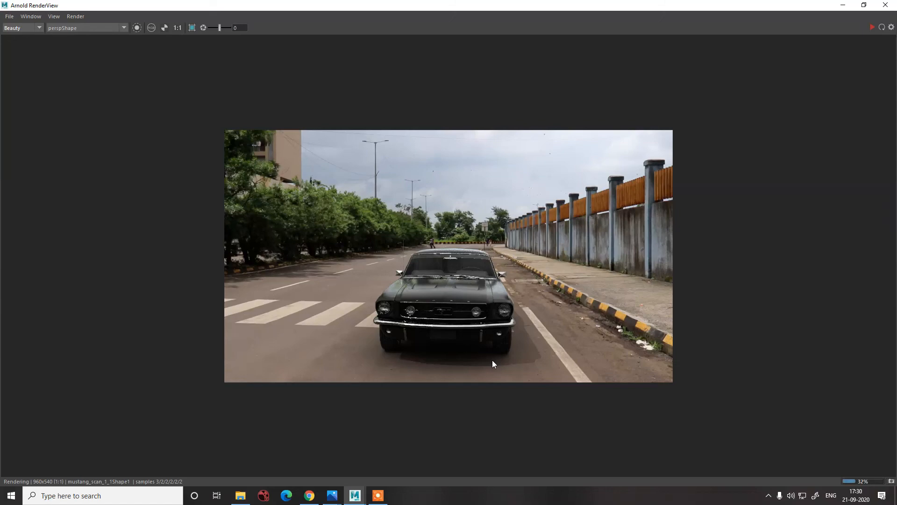
pyautogui.scroll(10, 495, 357)
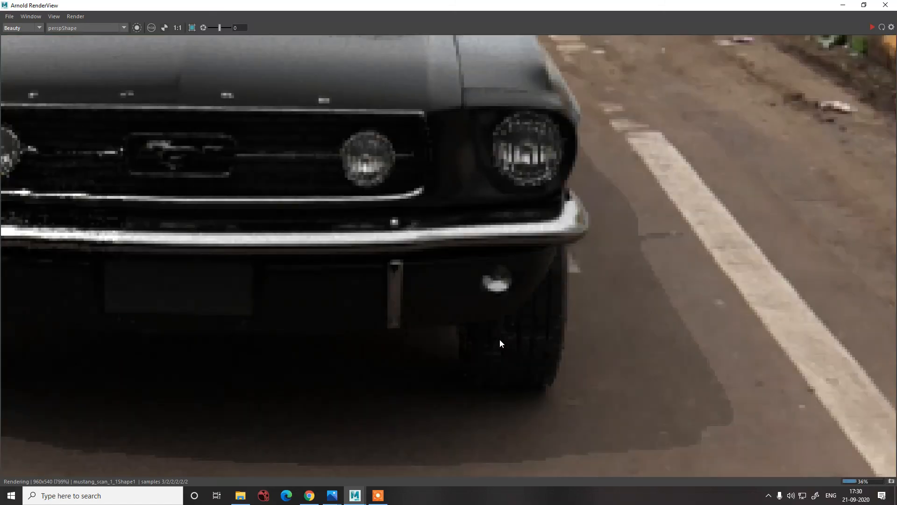
pyautogui.press('f')
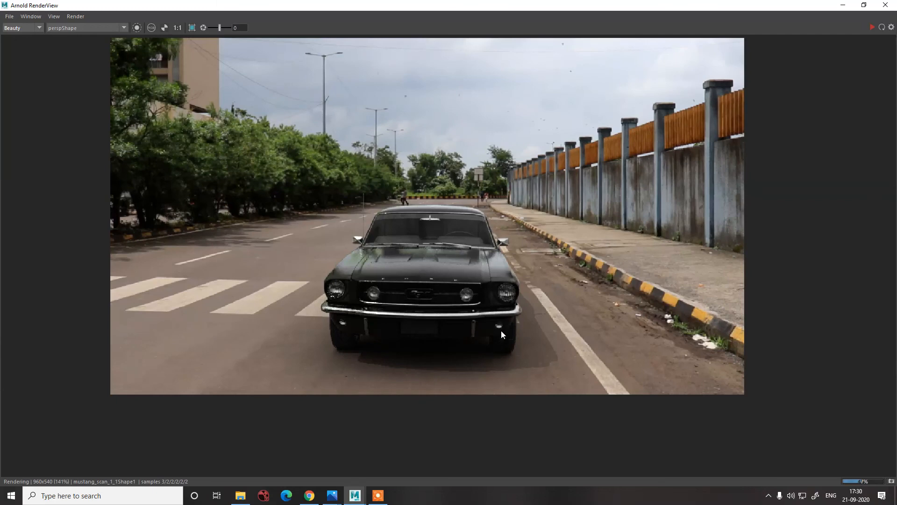
pyautogui.scroll(8, 500, 331)
pyautogui.scroll(-6, 497, 314)
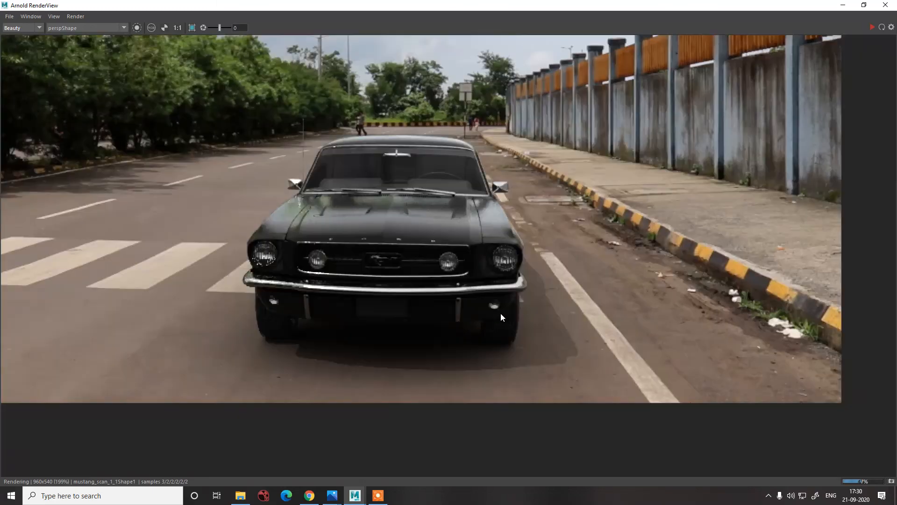
pyautogui.press('Escape')
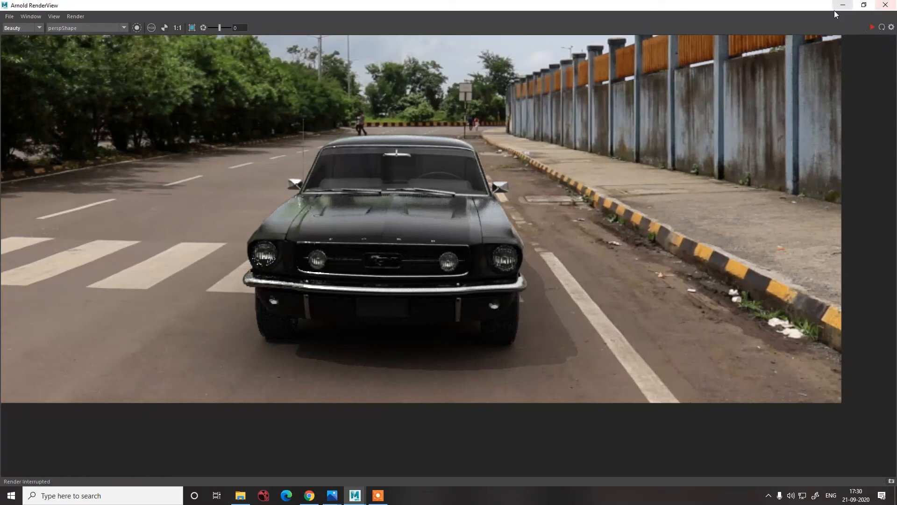
# Minimize the Arnold RenderView and move the fog lamp's glass_02 cover and lamp_01 lens forward, out of their housing.
pyautogui.click(863, 5)
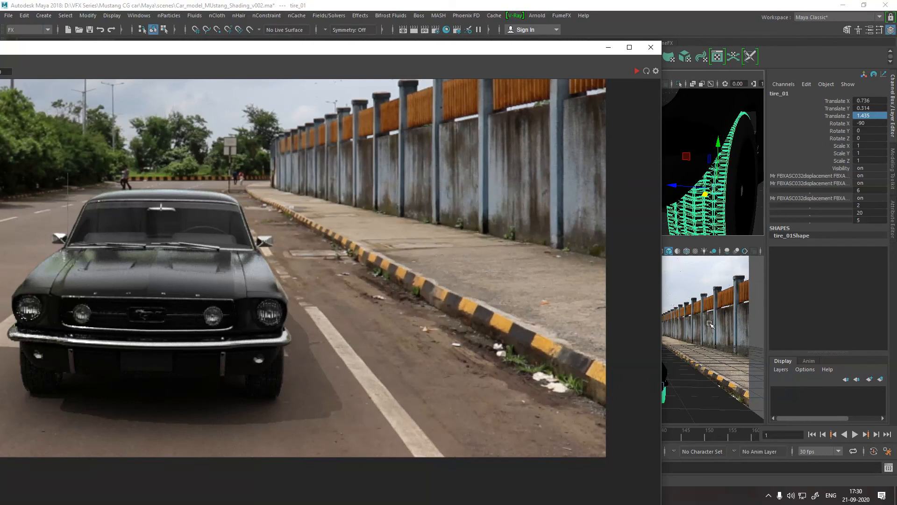
pyautogui.click(744, 174)
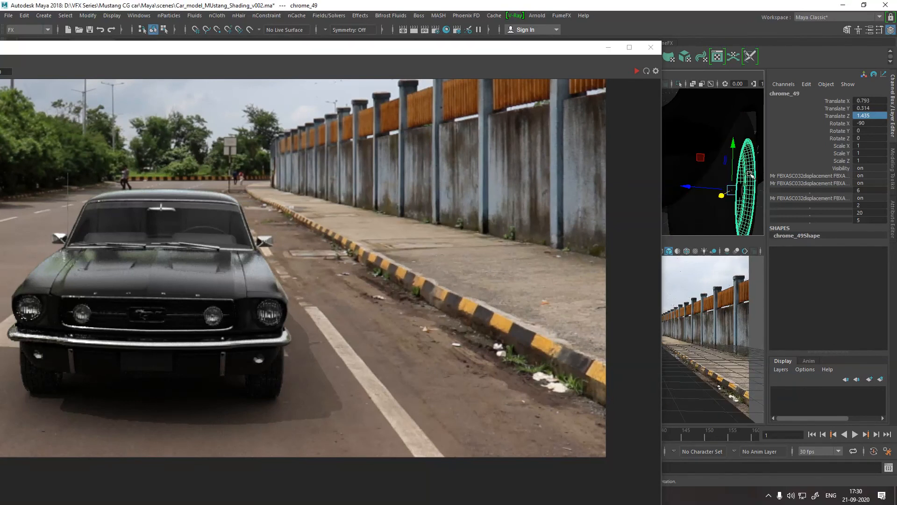
pyautogui.scroll(-5, 749, 175)
pyautogui.keyDown('alt'); pyautogui.moveTo(720, 166); pyautogui.dragTo(790, 162, button='middle'); pyautogui.keyUp('alt')
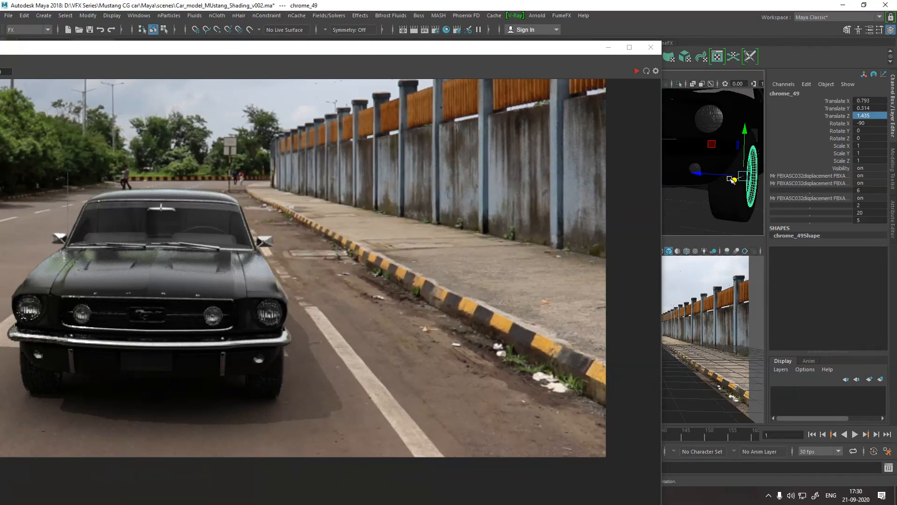
pyautogui.click(694, 169)
pyautogui.click(694, 169)
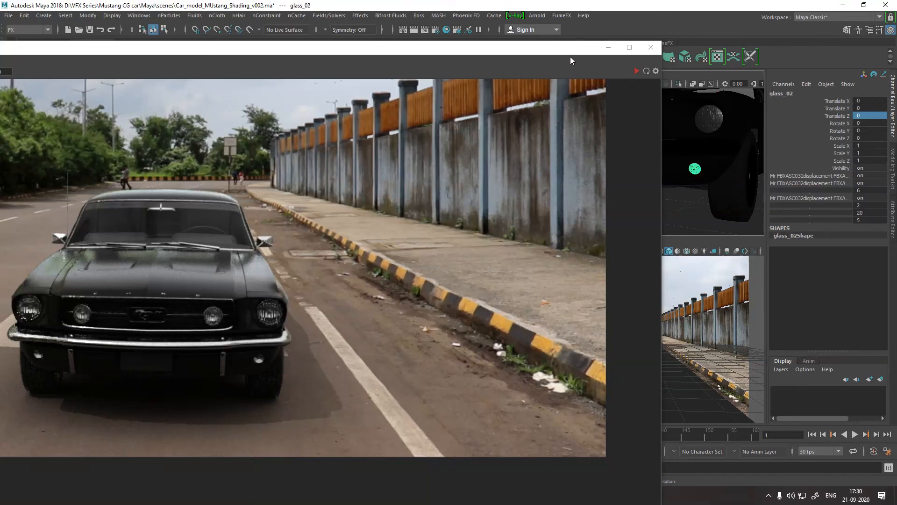
pyautogui.click(608, 47)
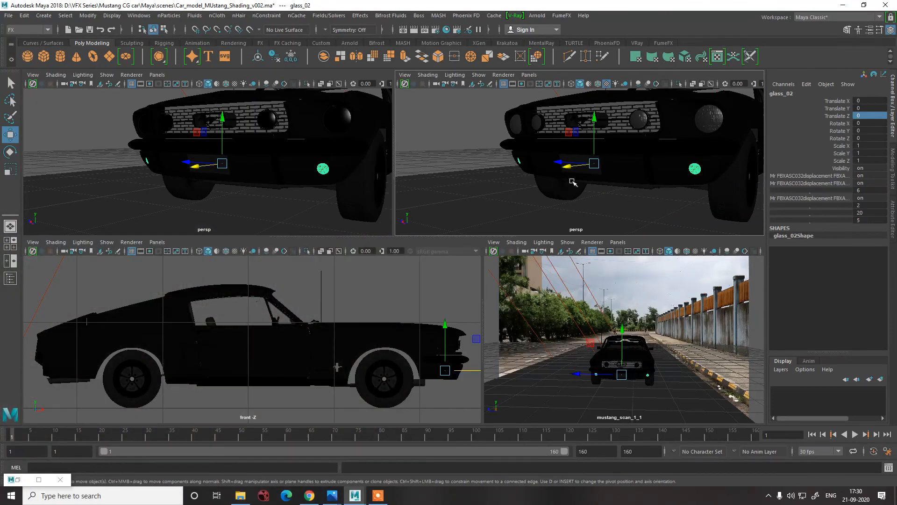
pyautogui.moveTo(567, 167); pyautogui.dragTo(508, 173)
pyautogui.click(695, 170)
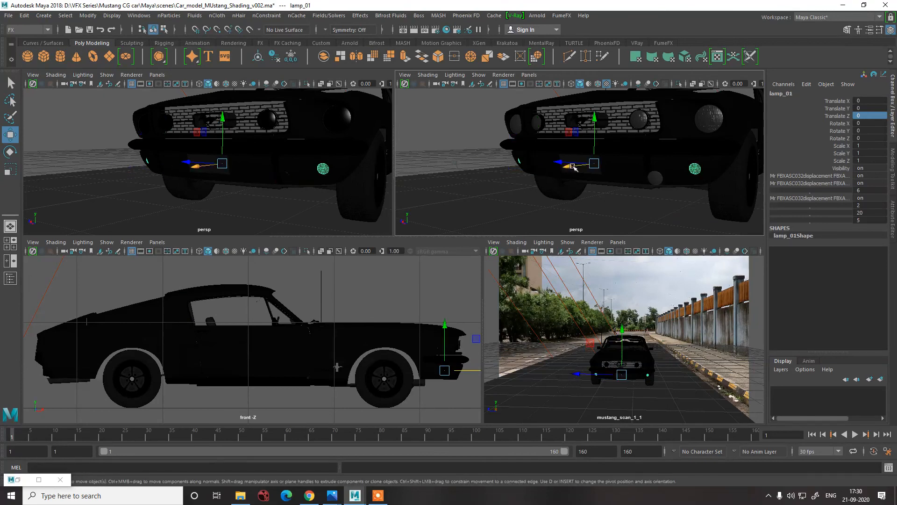
pyautogui.moveTo(571, 166); pyautogui.dragTo(544, 170)
# Select the fog lamp's chrome_08 reflector and rename its material as Chrome_fogLight.
pyautogui.click(694, 170)
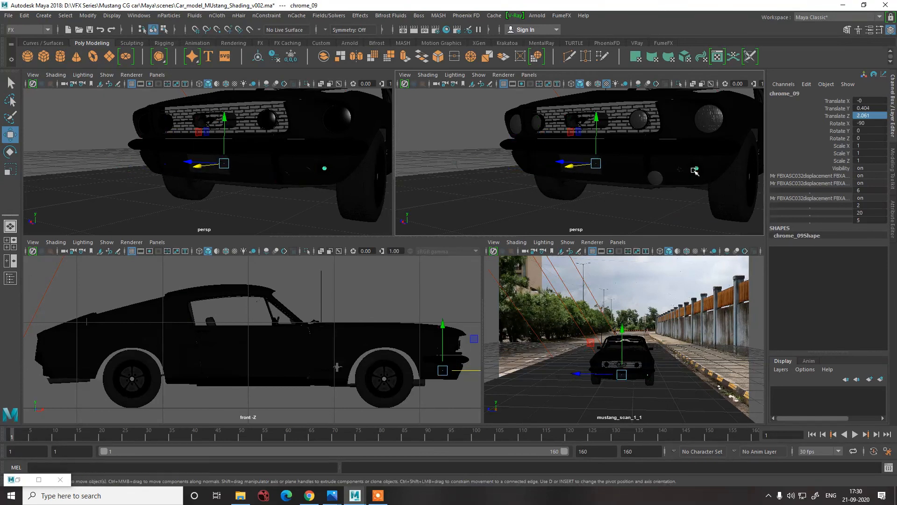
pyautogui.click(693, 170)
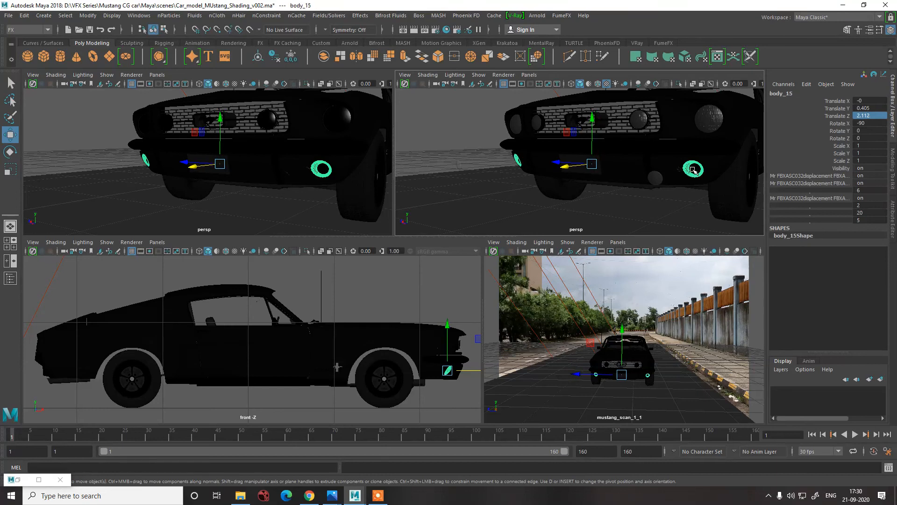
pyautogui.click(694, 170)
pyautogui.hotkey('ctrl', 'a')
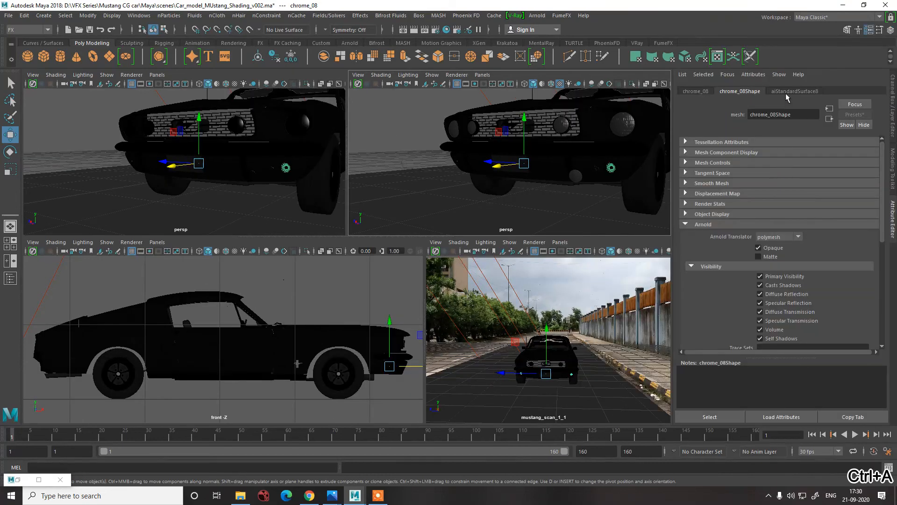
pyautogui.click(786, 91)
pyautogui.doubleClick(802, 115)
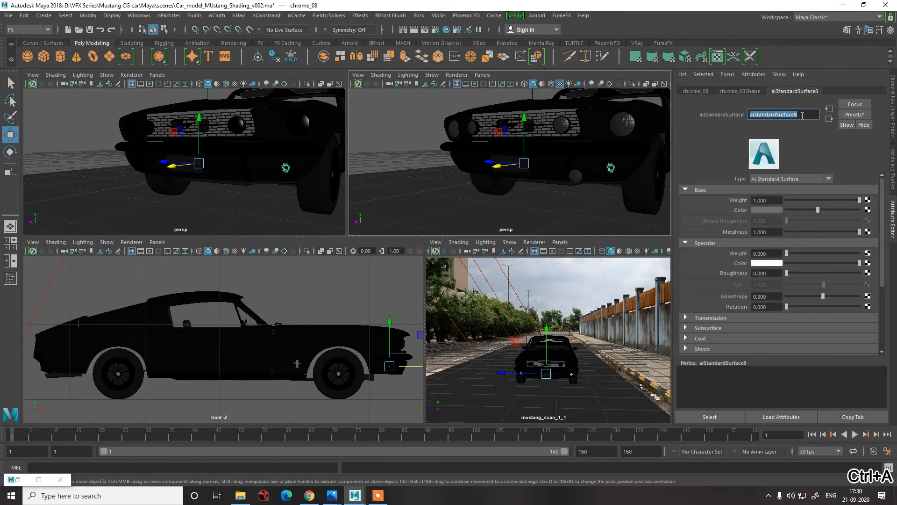
pyautogui.write('Chrome')
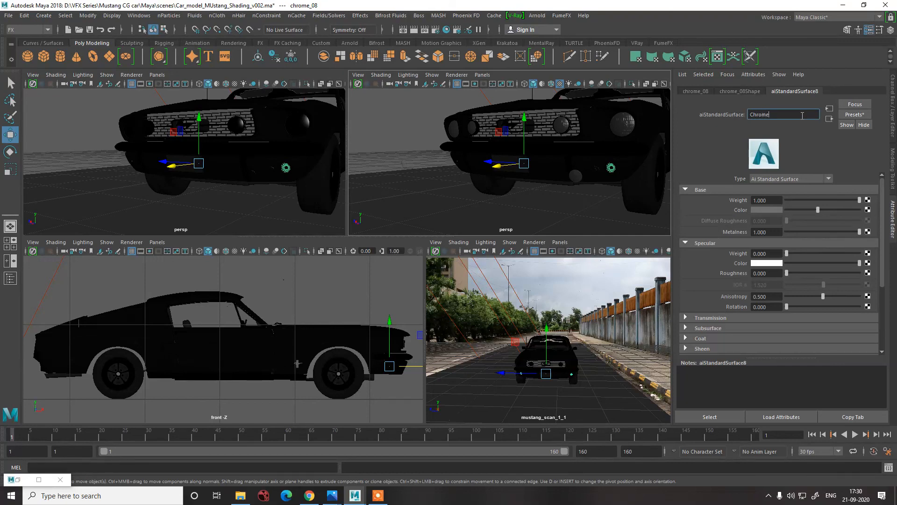
pyautogui.write('_fogLight')
pyautogui.press('Return')
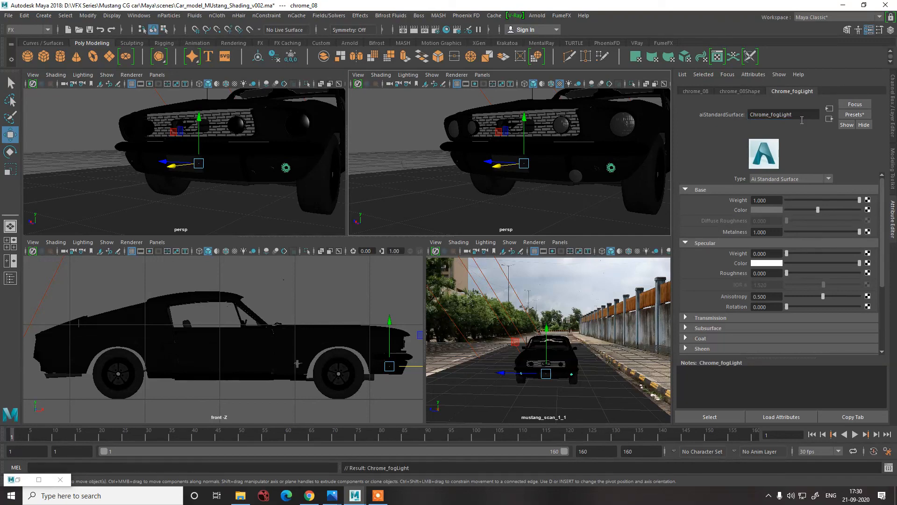
# Darken the Chrome_fogLight base color, set its base weight to 0.610 and its metalness to 0.831.
pyautogui.click(806, 210)
pyautogui.moveTo(845, 204); pyautogui.dragTo(831, 204)
pyautogui.moveTo(856, 233)
pyautogui.mouseDown()
pyautogui.moveTo(835, 235)
pyautogui.moveTo(846, 237)
pyautogui.mouseUp()
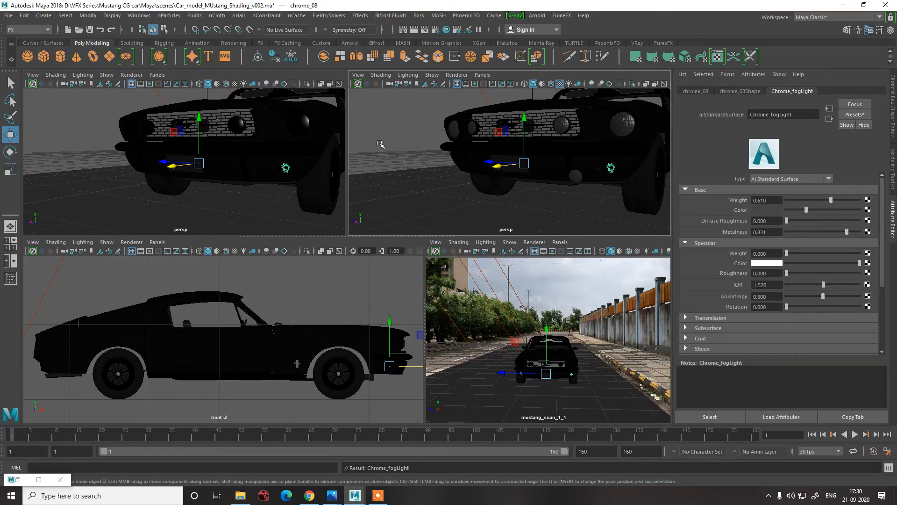
pyautogui.click(392, 130)
# Move the fog lamp's glass_02 cover back into its housing by setting Translate Z to 0.
pyautogui.click(571, 175)
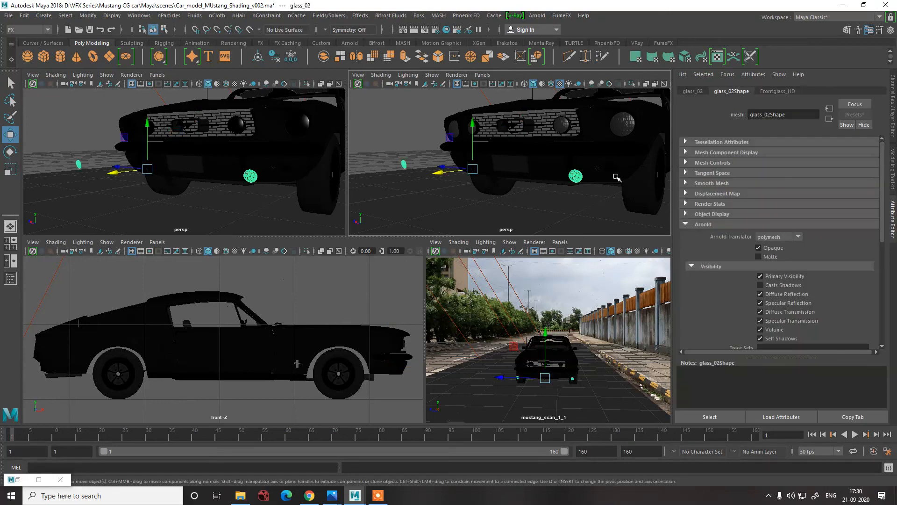
pyautogui.hotkey('ctrl', 'a')
pyautogui.click(866, 115)
pyautogui.write('0.')
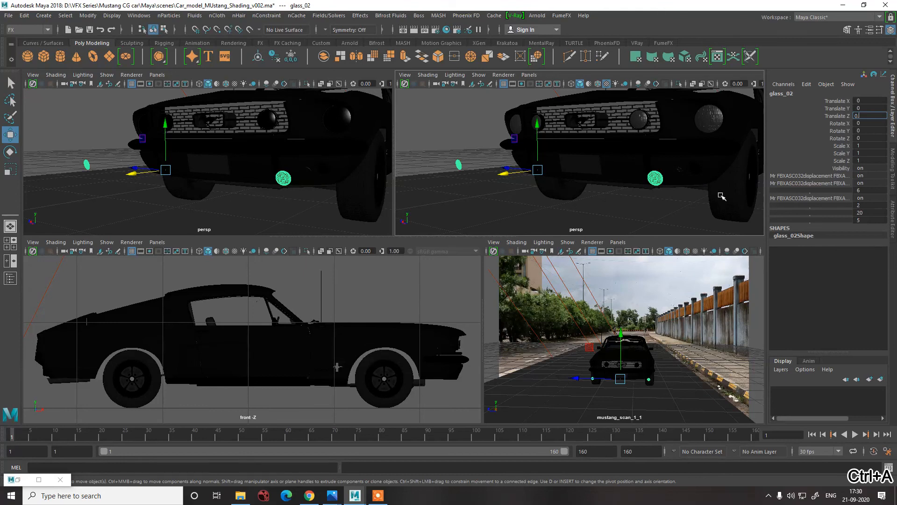
pyautogui.press('Return')
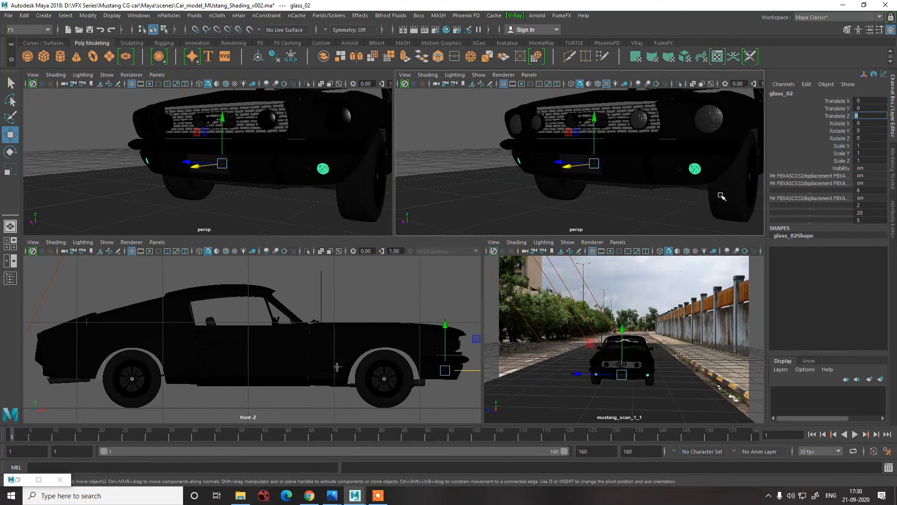
# Return the lamp_01 lens to its place in the fog lamp with Translate Z at 0.
pyautogui.click(659, 179)
pyautogui.click(463, 161)
pyautogui.moveTo(463, 142); pyautogui.dragTo(497, 168)
pyautogui.click(480, 150)
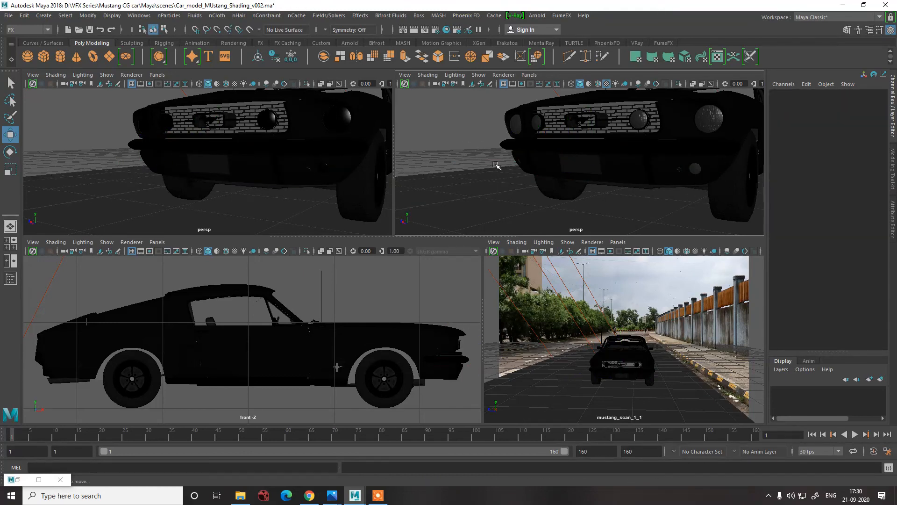
pyautogui.click(492, 163)
pyautogui.click(865, 115)
pyautogui.write('0')
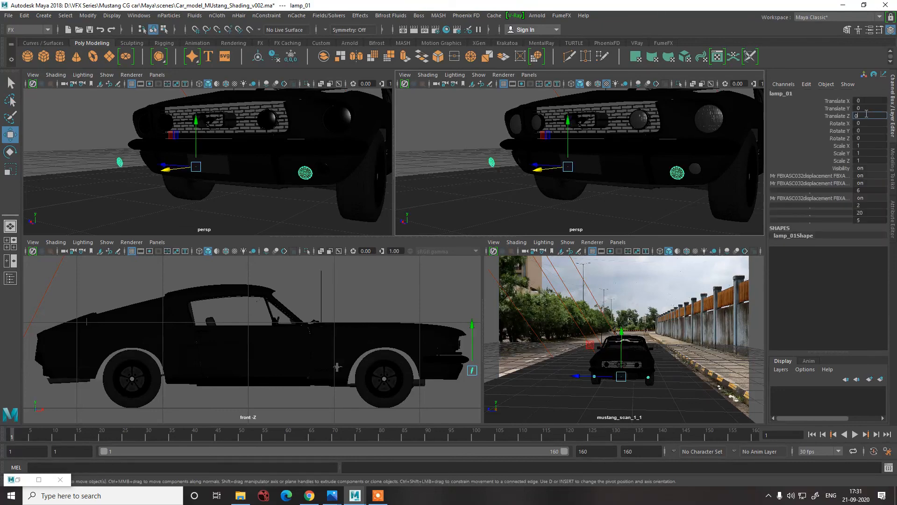
pyautogui.press('Return')
# Reopen the Arnold RenderView, reposition its window and re-render the Mustang scene with the updated fog lamp materials.
pyautogui.click(7, 477)
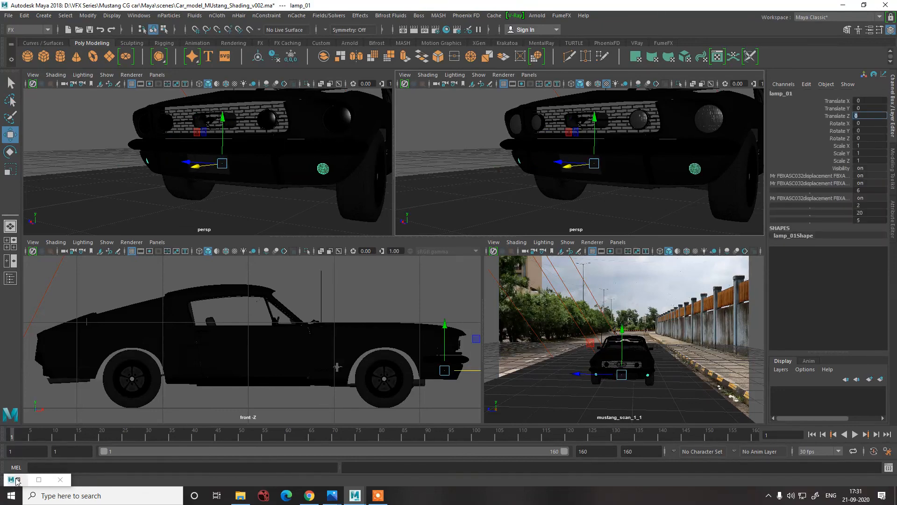
pyautogui.scroll(-3, 314, 242)
pyautogui.scroll(1, 269, 232)
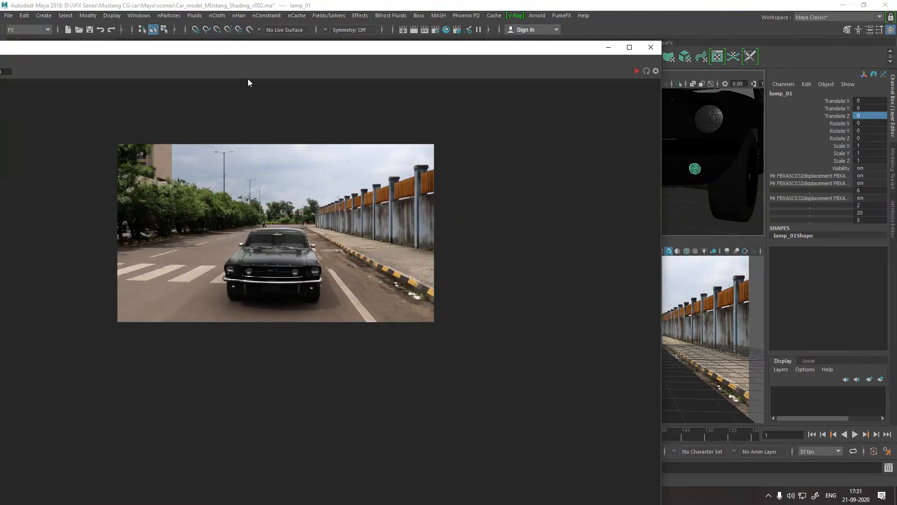
pyautogui.moveTo(275, 48); pyautogui.dragTo(411, 26)
pyautogui.moveTo(101, 28); pyautogui.dragTo(242, 34)
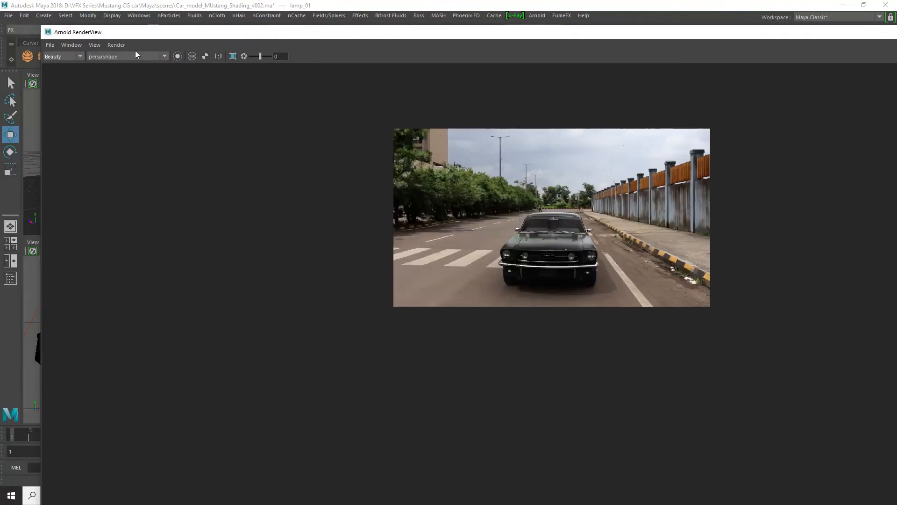
pyautogui.click(114, 45)
pyautogui.click(133, 83)
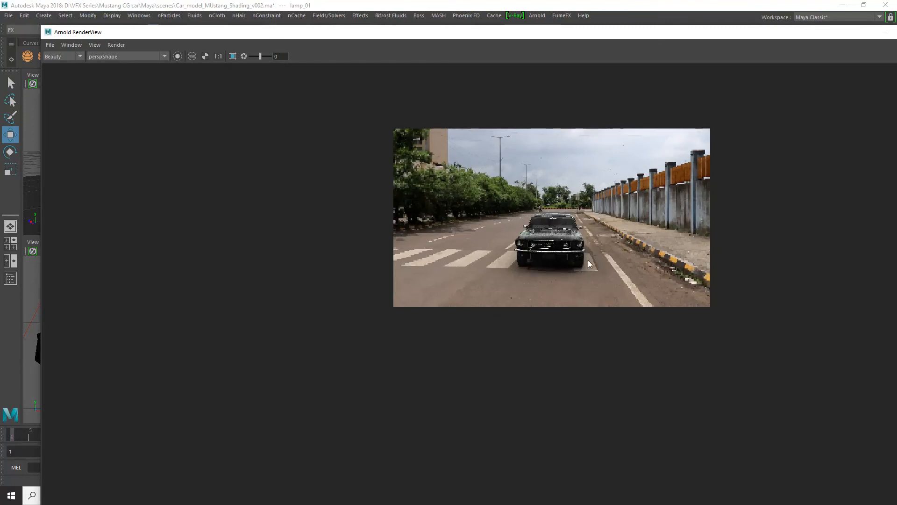
# Examine the headlights, fog lamps and chrome on the Mustang's front in the new Arnold render, both close up and from a distance.
pyautogui.scroll(6, 561, 259)
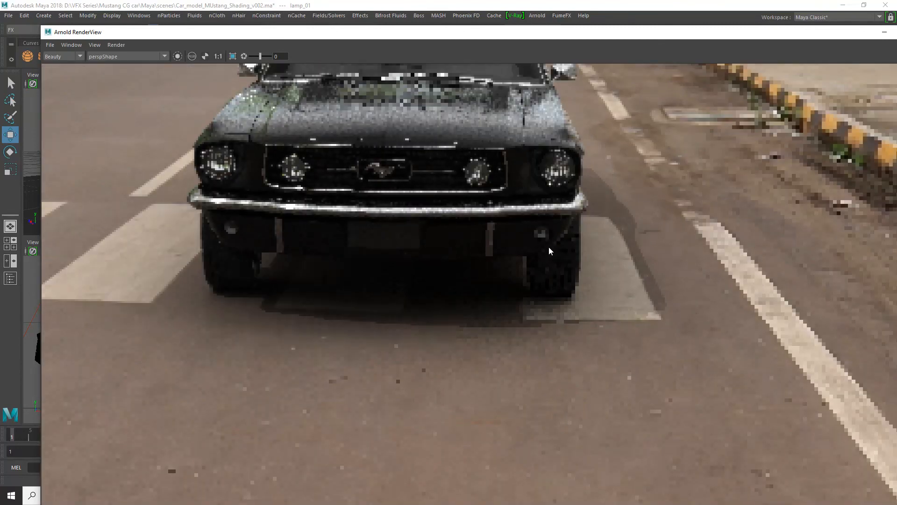
pyautogui.scroll(-6, 543, 245)
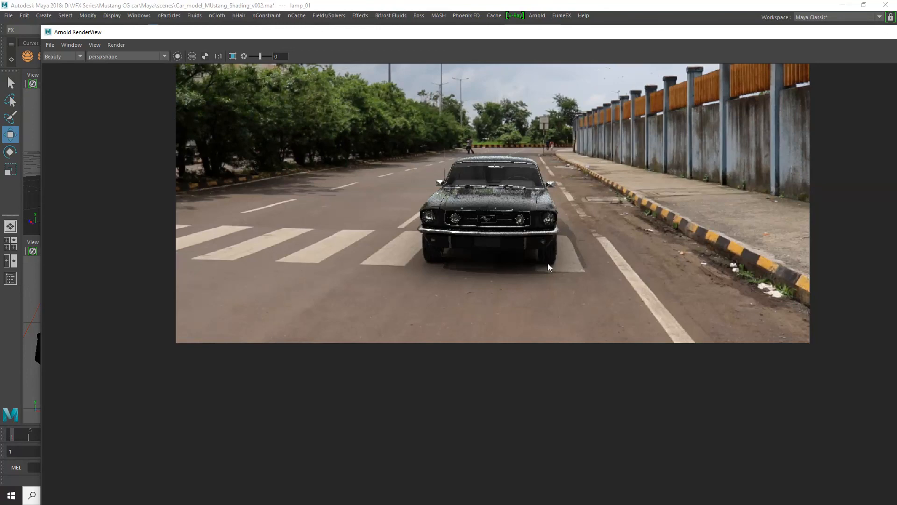
pyautogui.scroll(6, 544, 253)
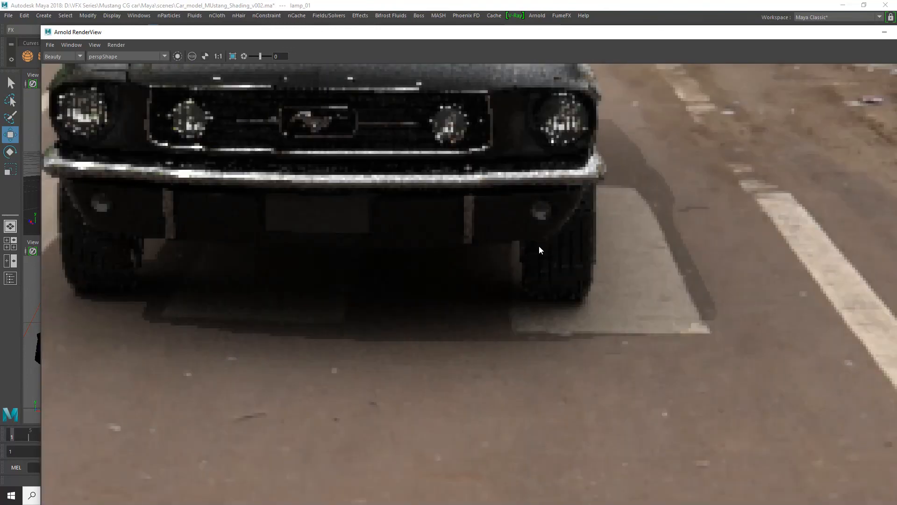
pyautogui.scroll(-6, 539, 247)
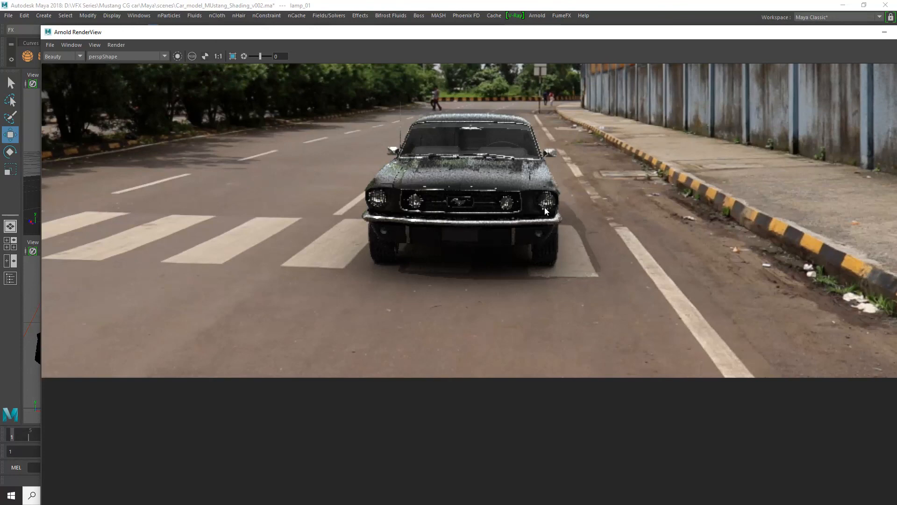
pyautogui.scroll(-3, 548, 213)
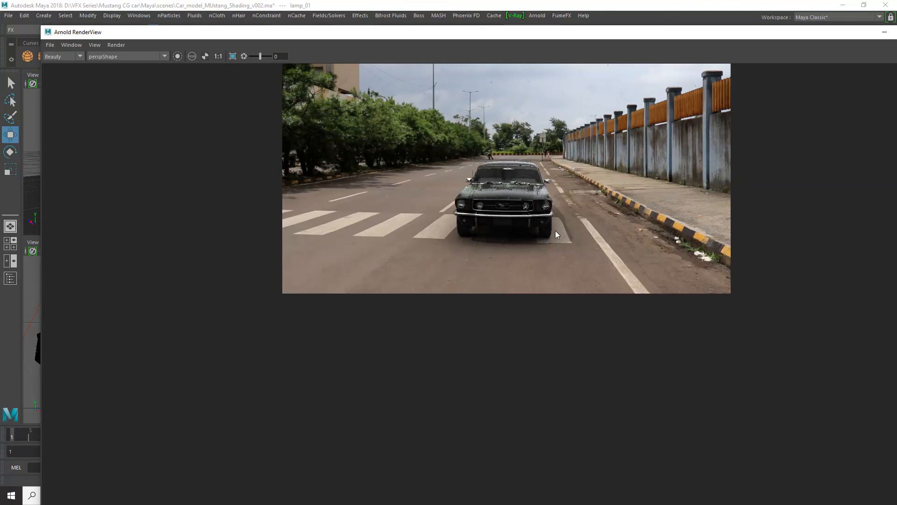
pyautogui.scroll(5, 545, 220)
pyautogui.scroll(-5, 544, 241)
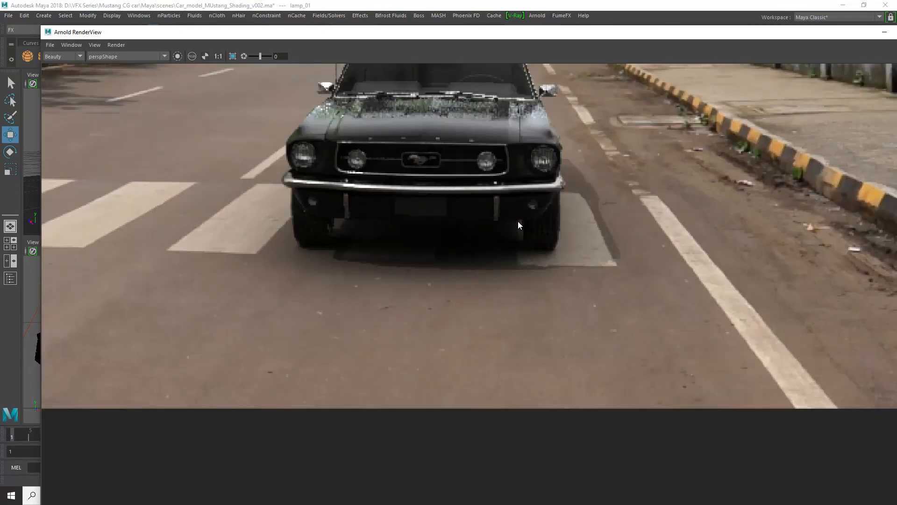
pyautogui.scroll(-3, 536, 206)
pyautogui.scroll(-4, 522, 213)
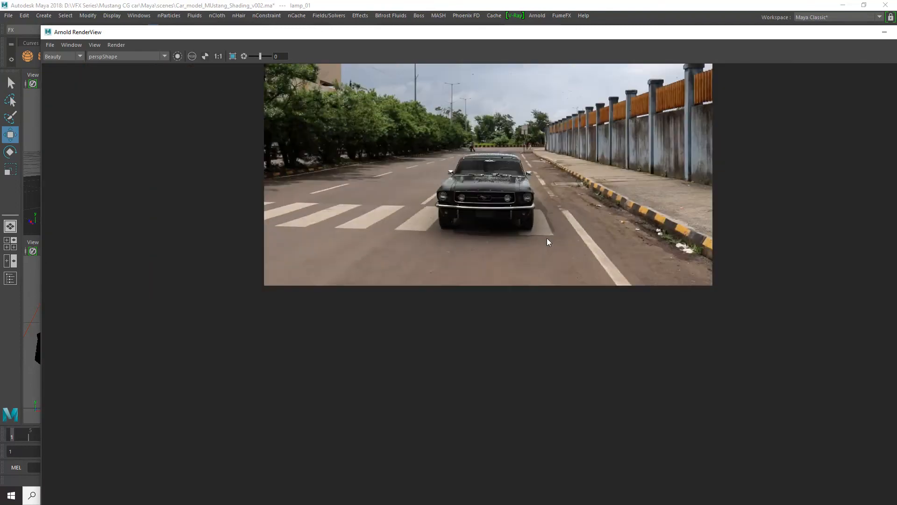